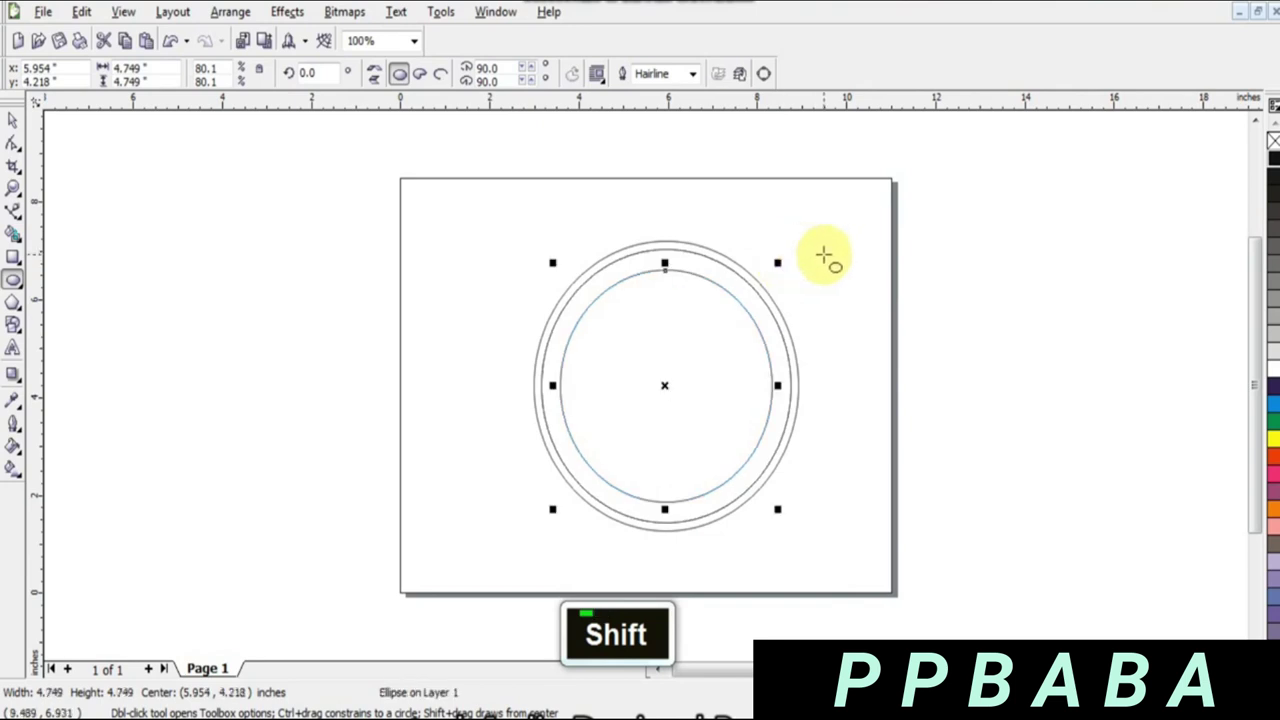
Step: Add a smaller concentric copy of the inner circle, about 4.5 in wide, and shrink the second-largest circle to about 5.47 in around its centre
drag(779, 261, 786, 271)
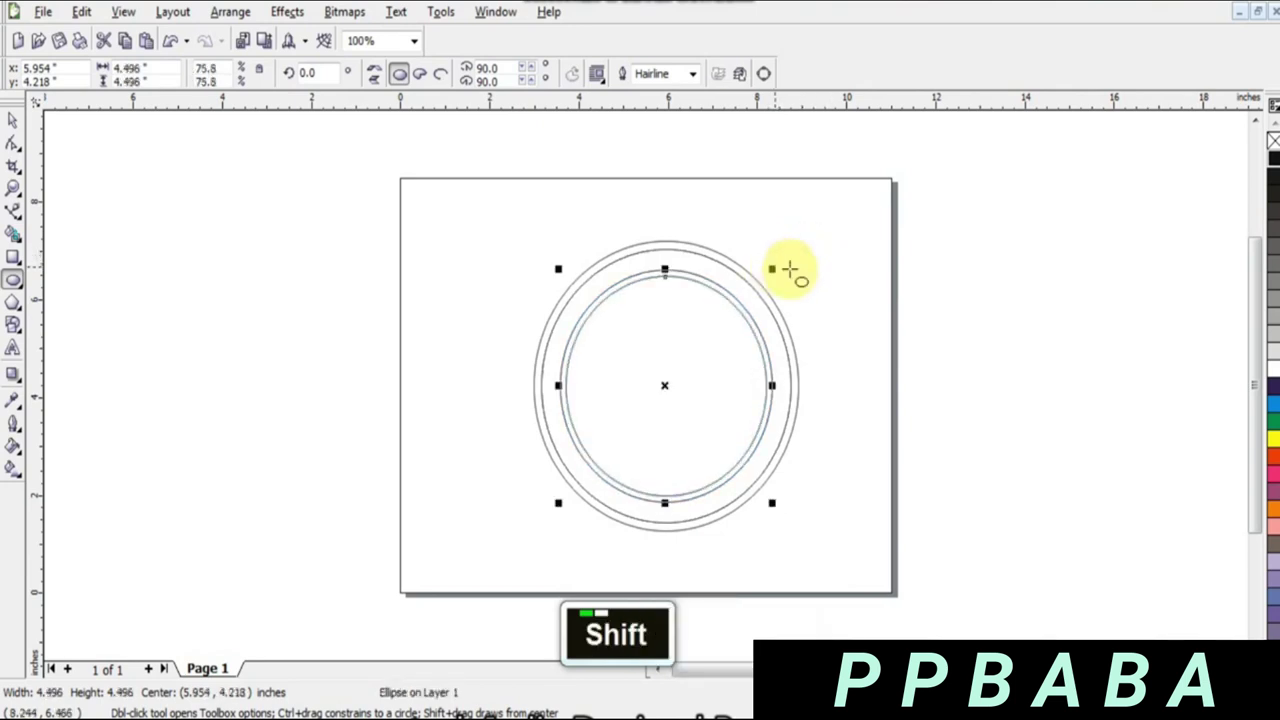
click(10, 122)
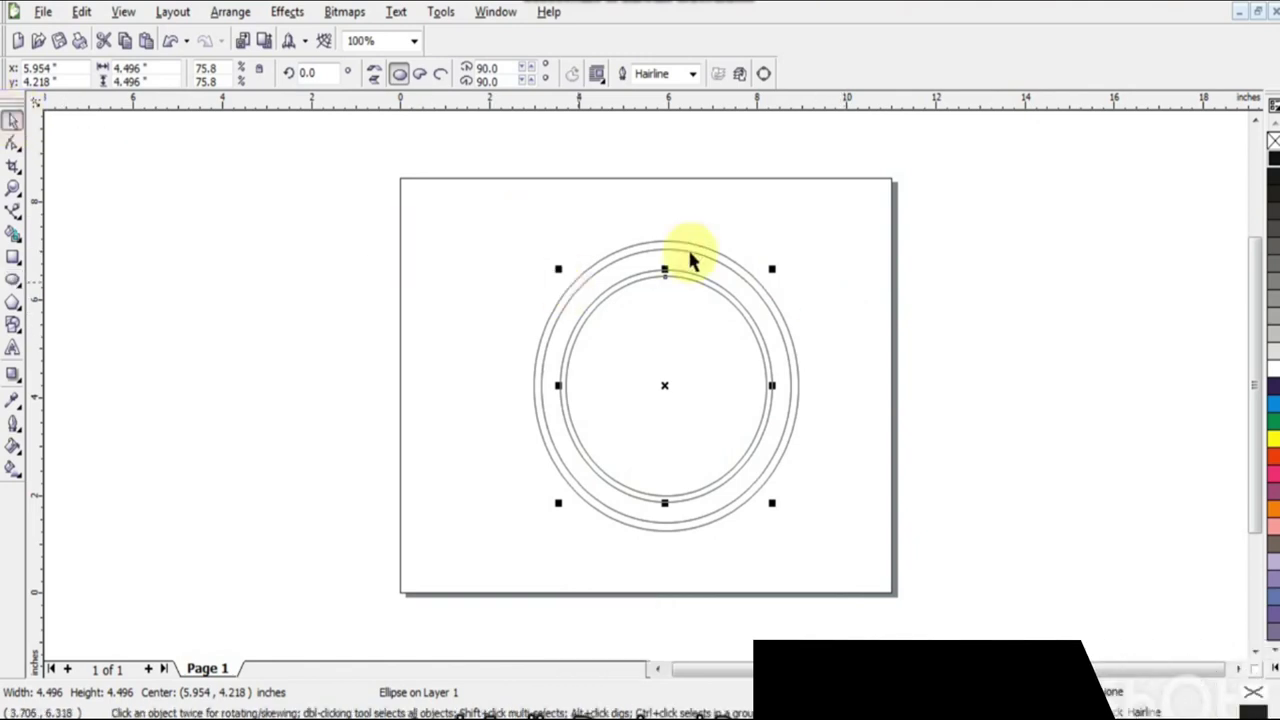
click(690, 248)
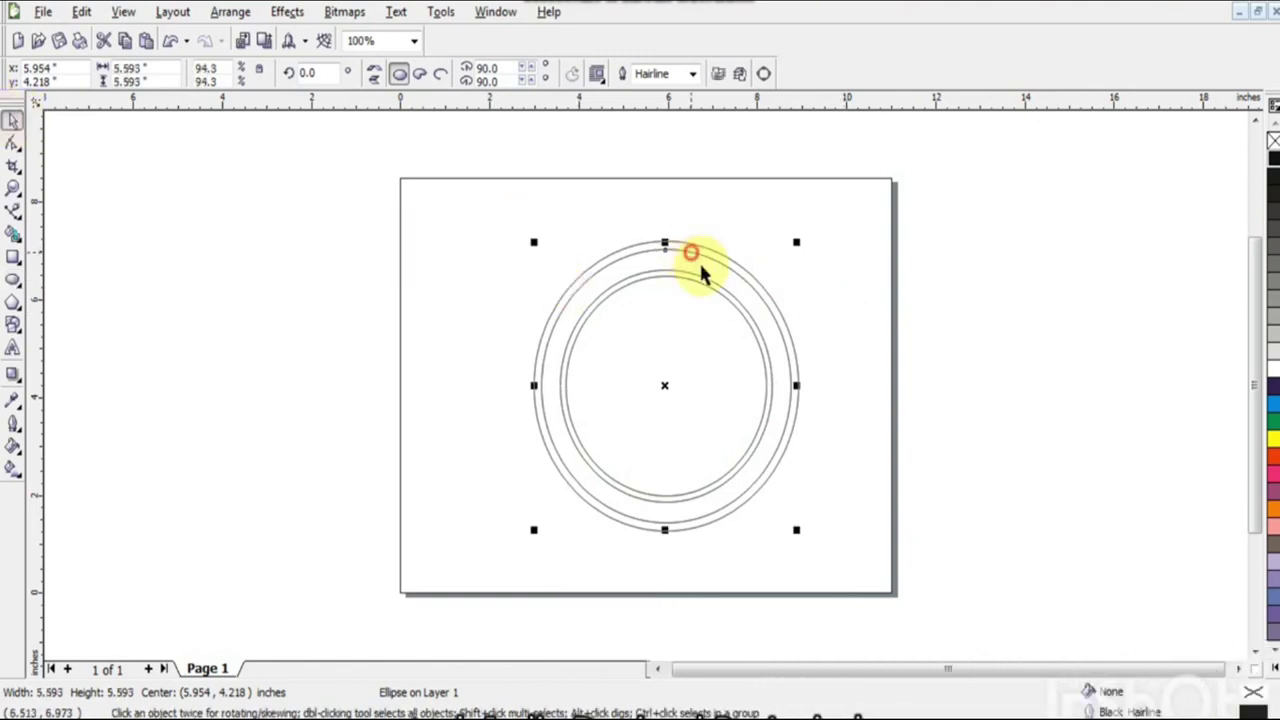
shift+click(796, 245)
drag(796, 245, 797, 251)
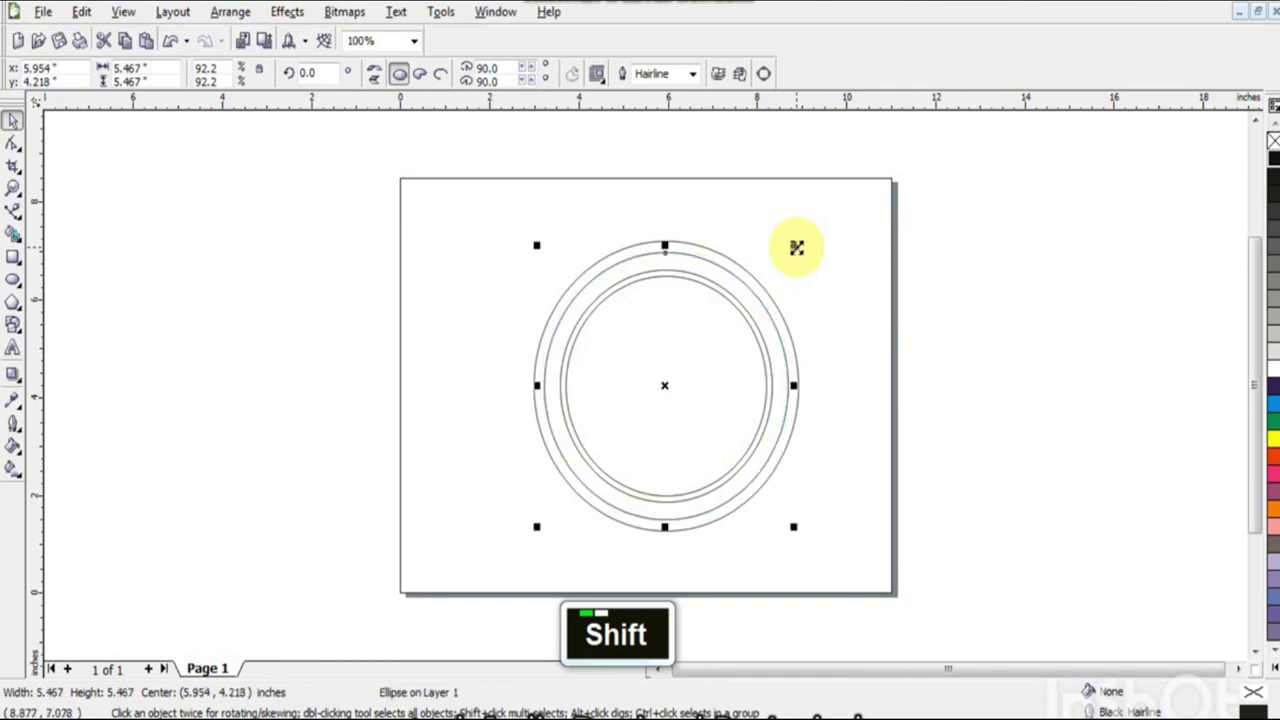
click(820, 306)
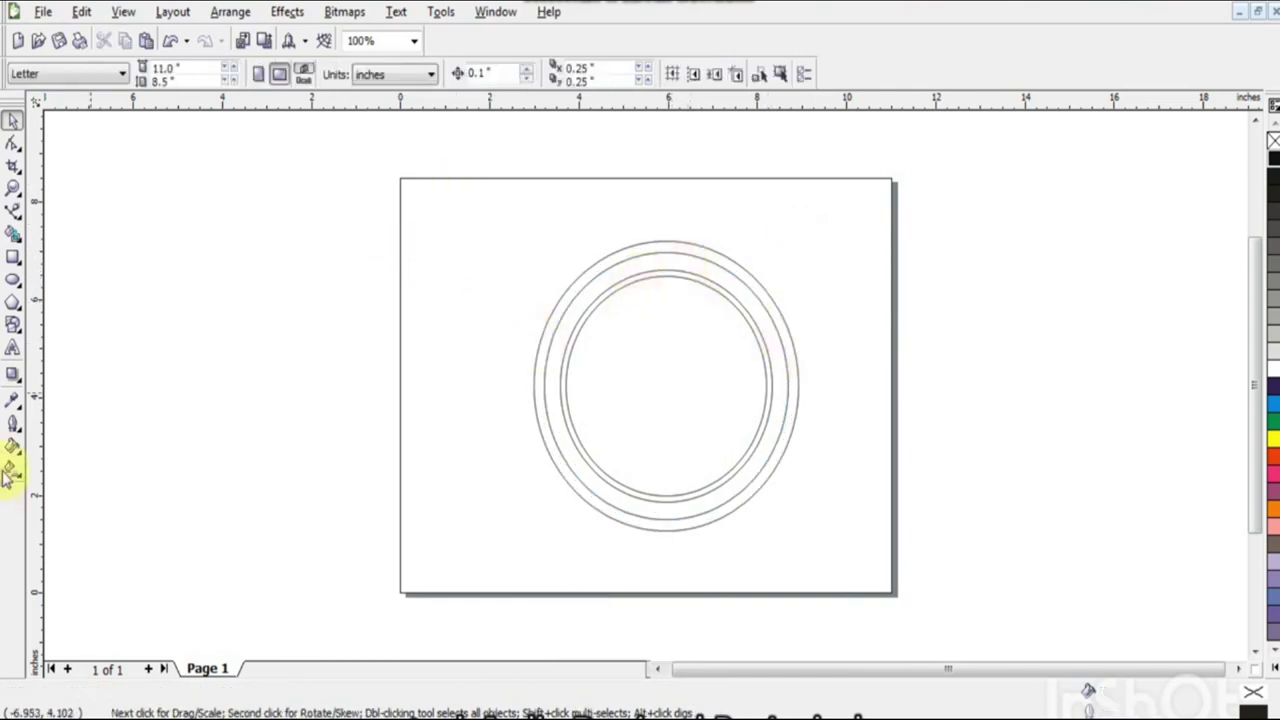
Step: Add the artistic text "sdd" in the Wingdings 2 font at 24 pt, just left of the circles
click(13, 347)
click(491, 352)
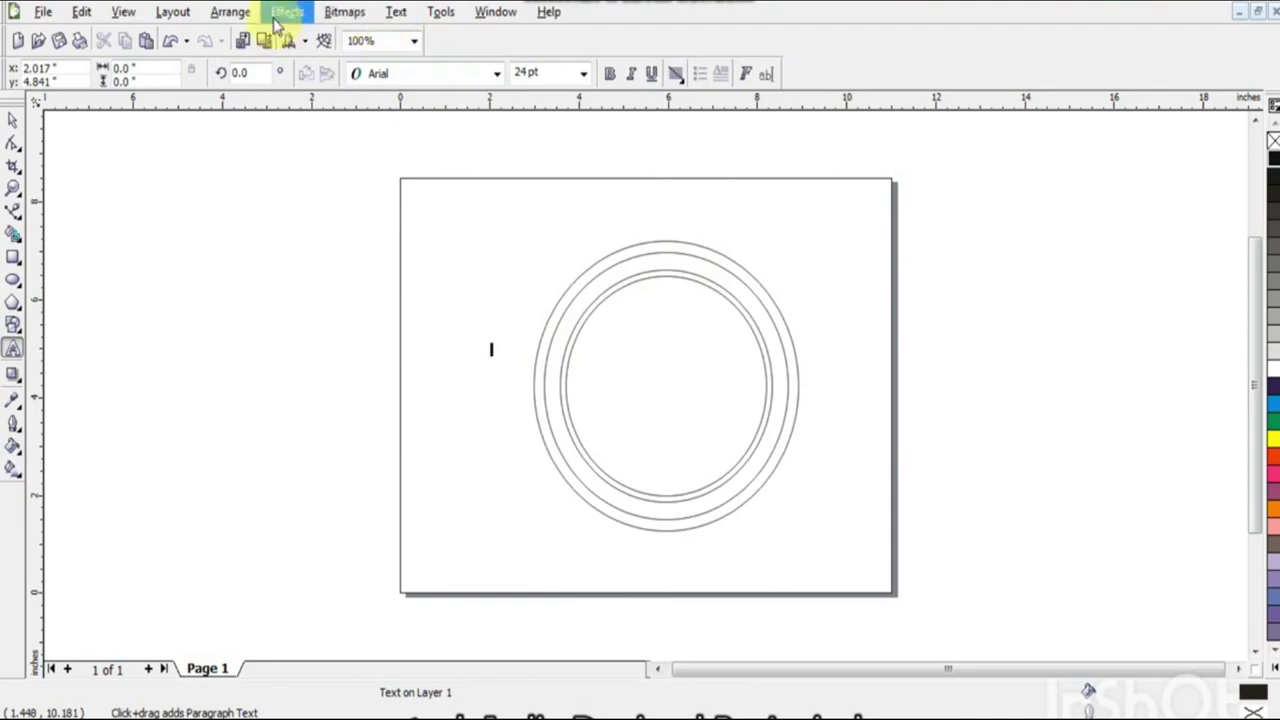
click(494, 76)
click(486, 114)
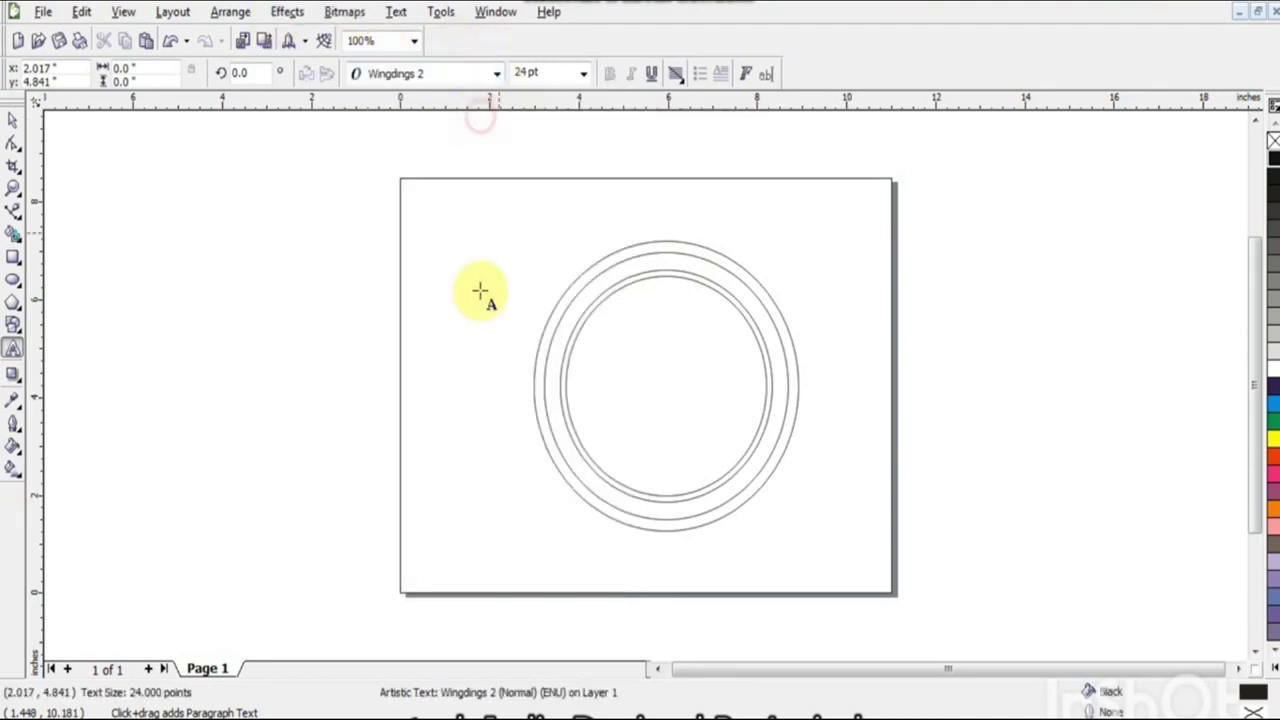
text(sdd)
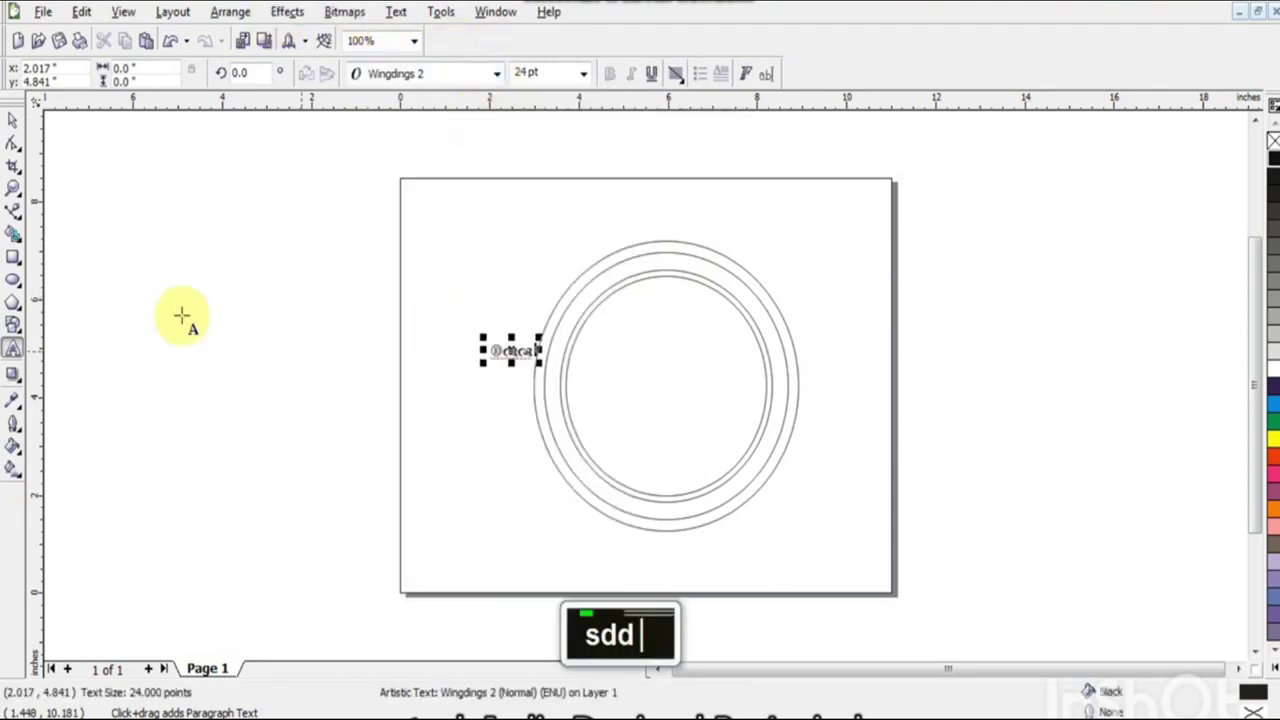
click(13, 124)
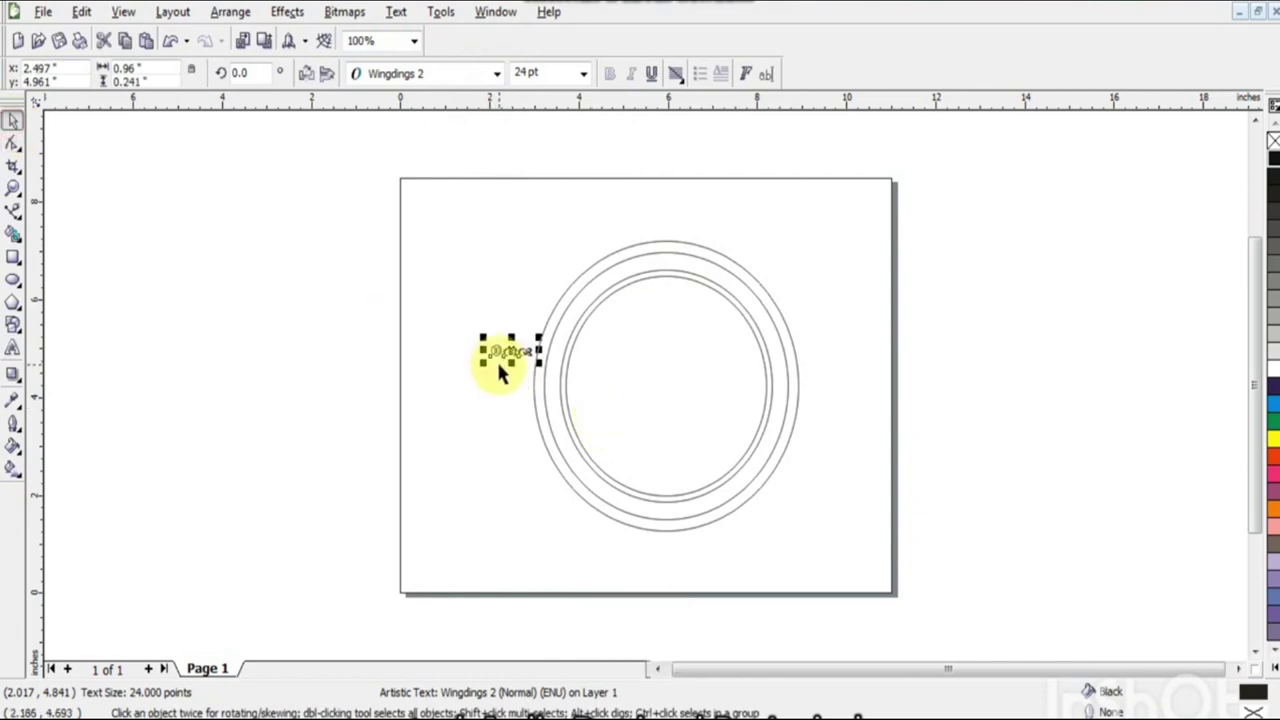
Step: Nudge the ornament text slightly left and delete its extra characters so that a single ornament glyph remains
key(Left)
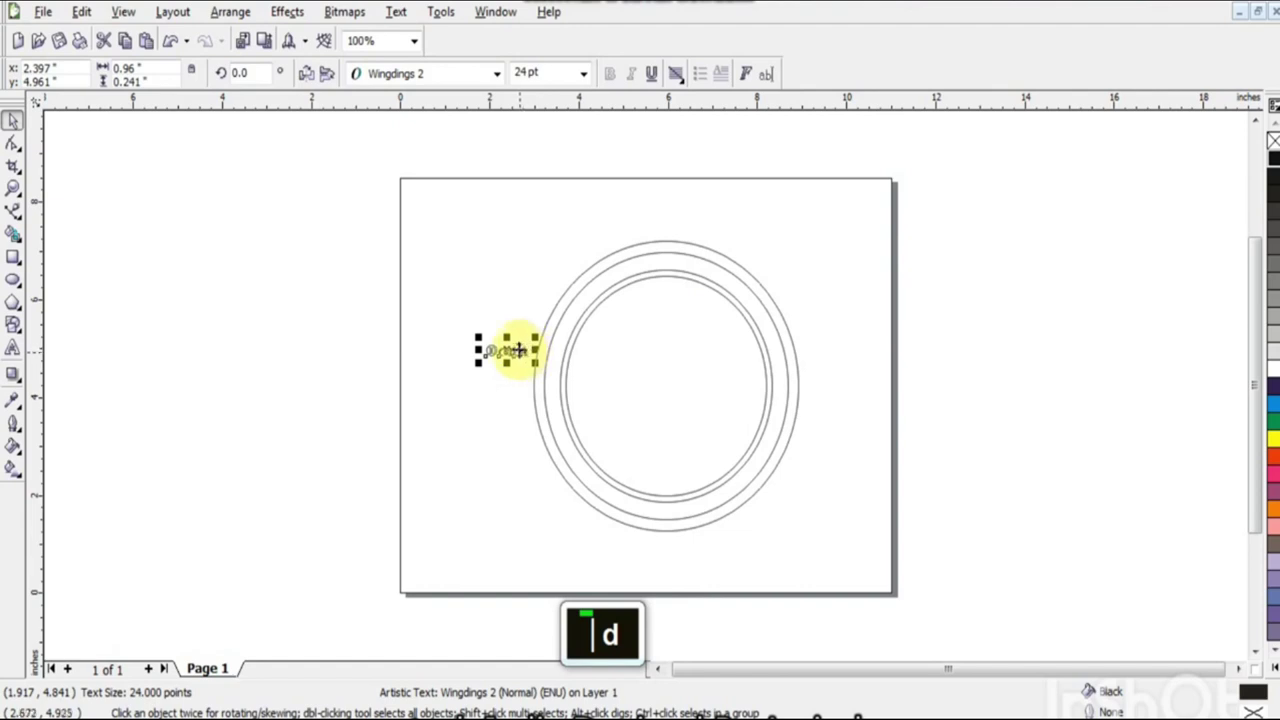
click(12, 348)
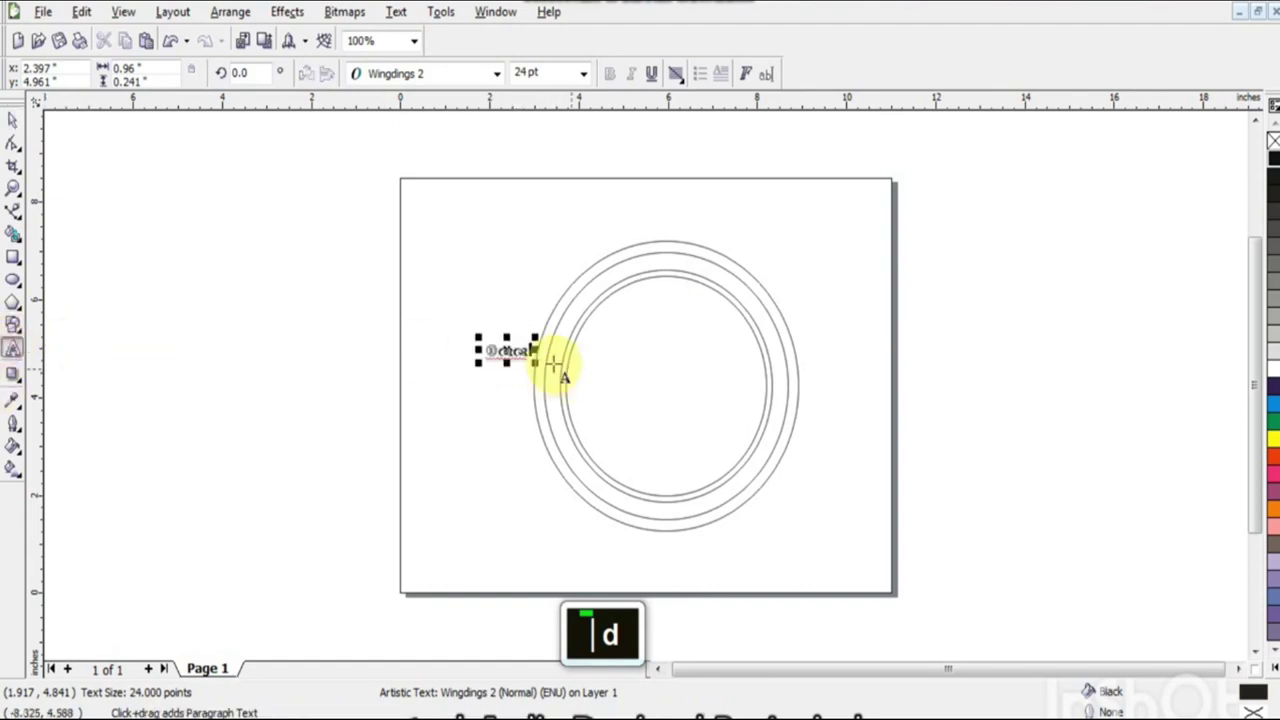
key(BackSpace)
key(BackSpace)
key(BackSpace)
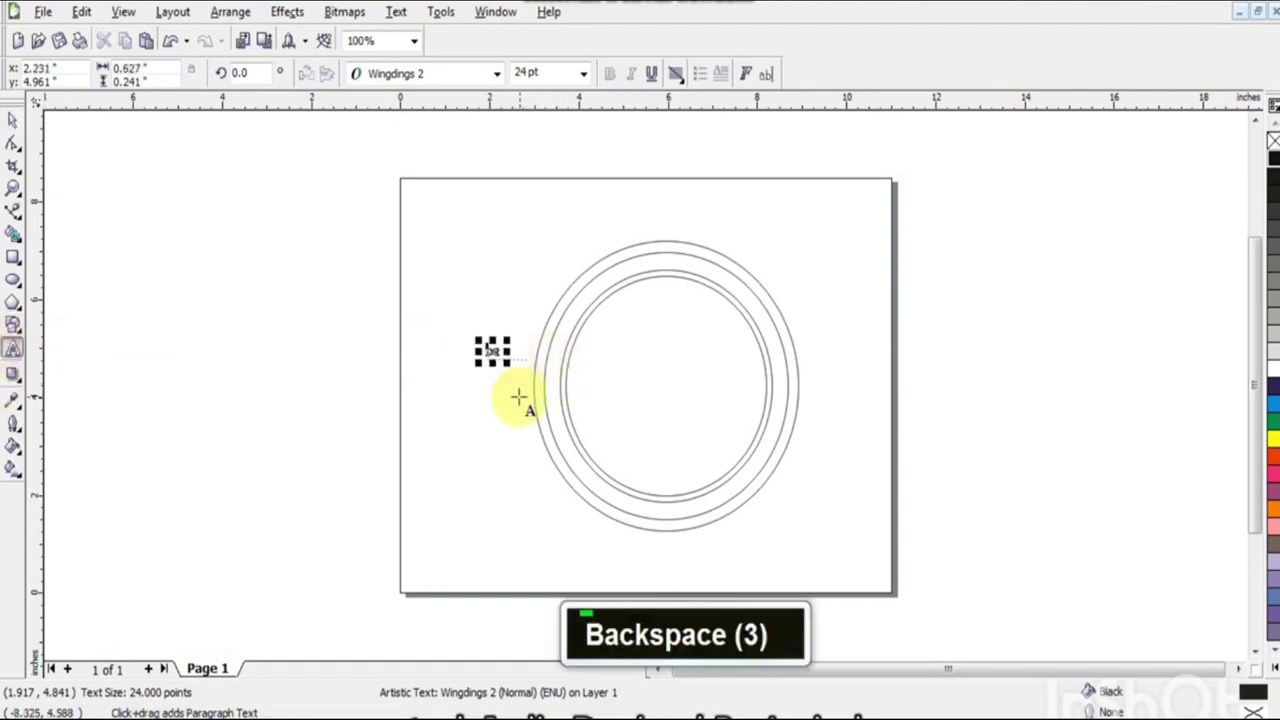
key(BackSpace)
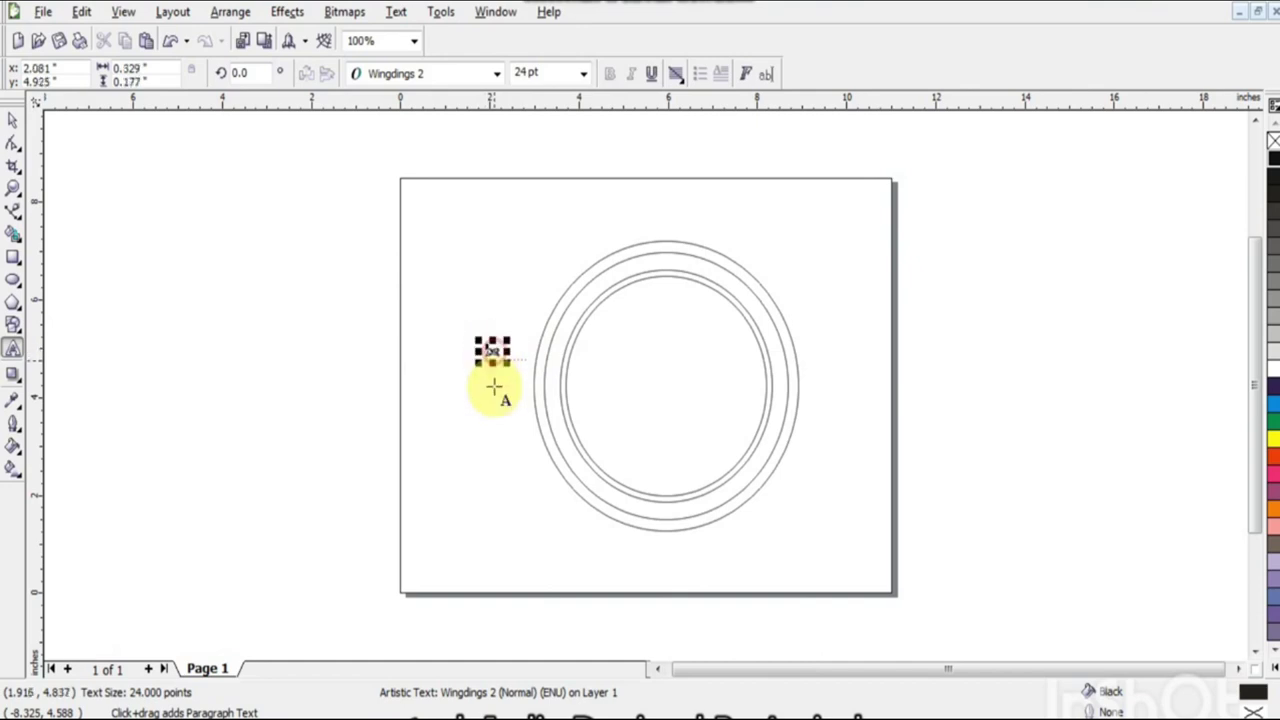
Step: Place the ornament just above the top of the outer circle, centred on it, and enlarge it to about 31.35 pt
click(12, 118)
drag(491, 350, 666, 229)
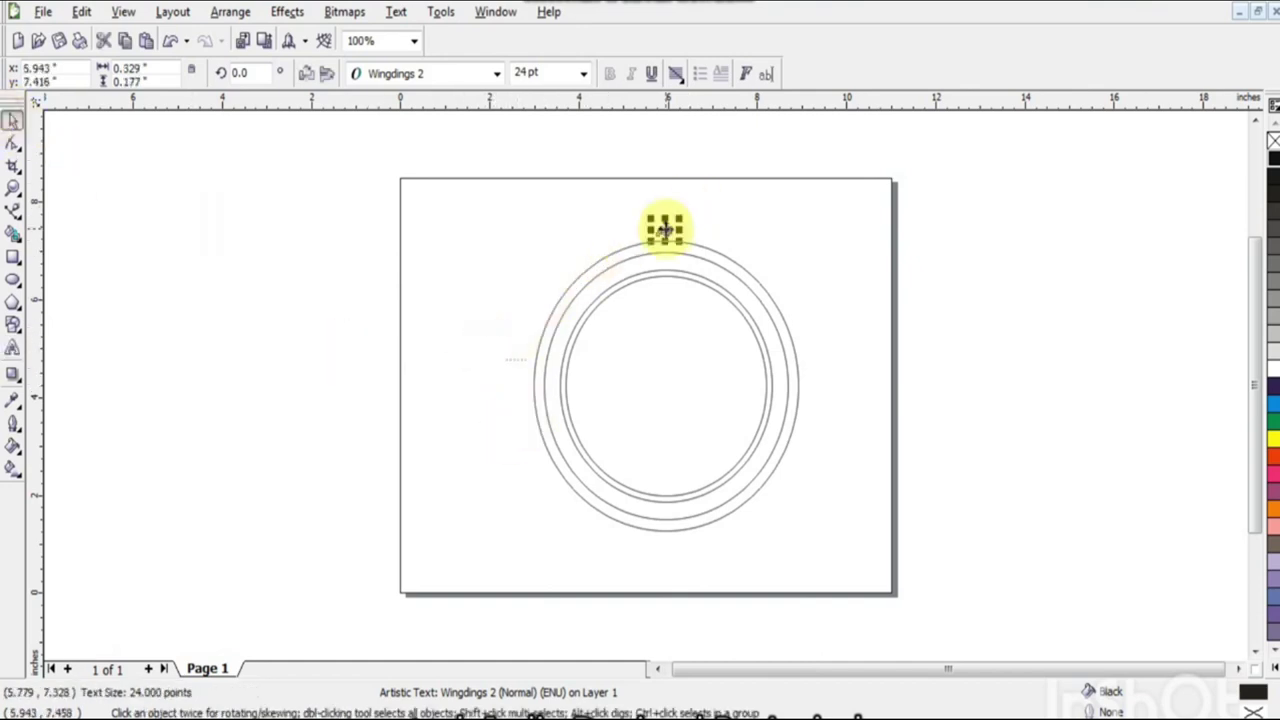
key(F2)
click(666, 229)
mouse_move(659, 383)
mouse_down()
mouse_move(669, 377)
mouse_move(644, 400)
mouse_up()
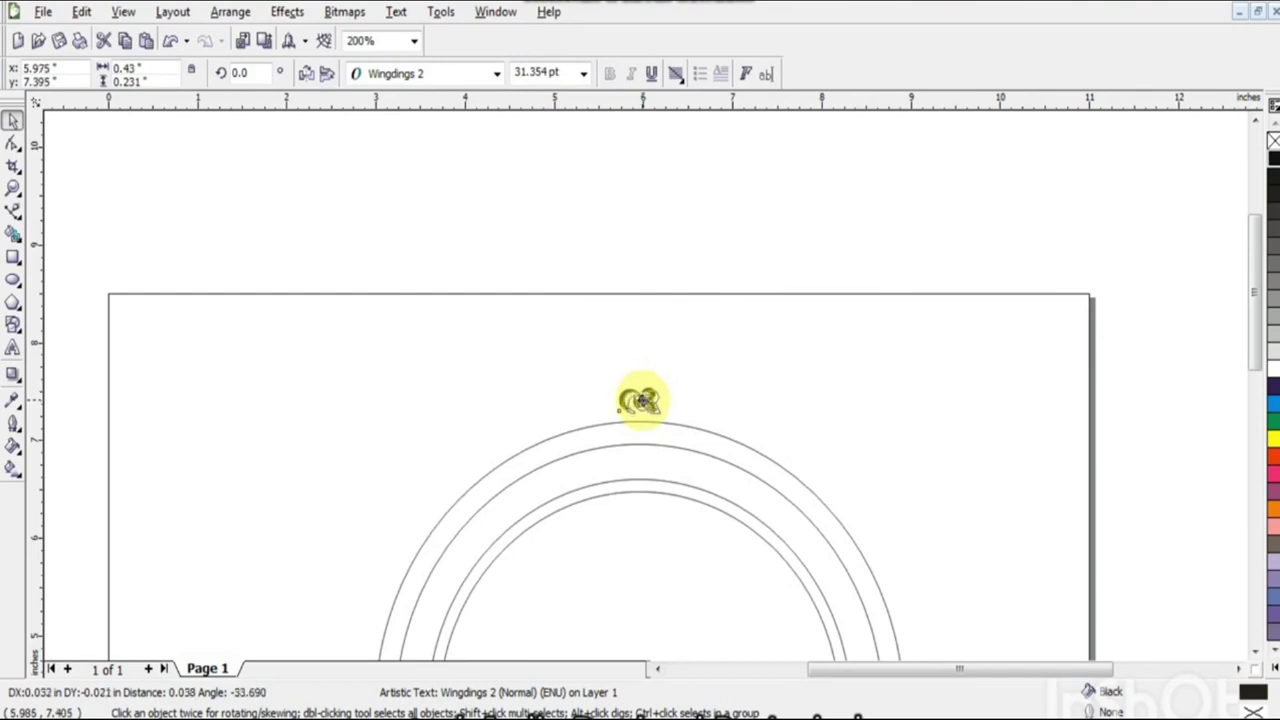
drag(639, 400, 639, 400)
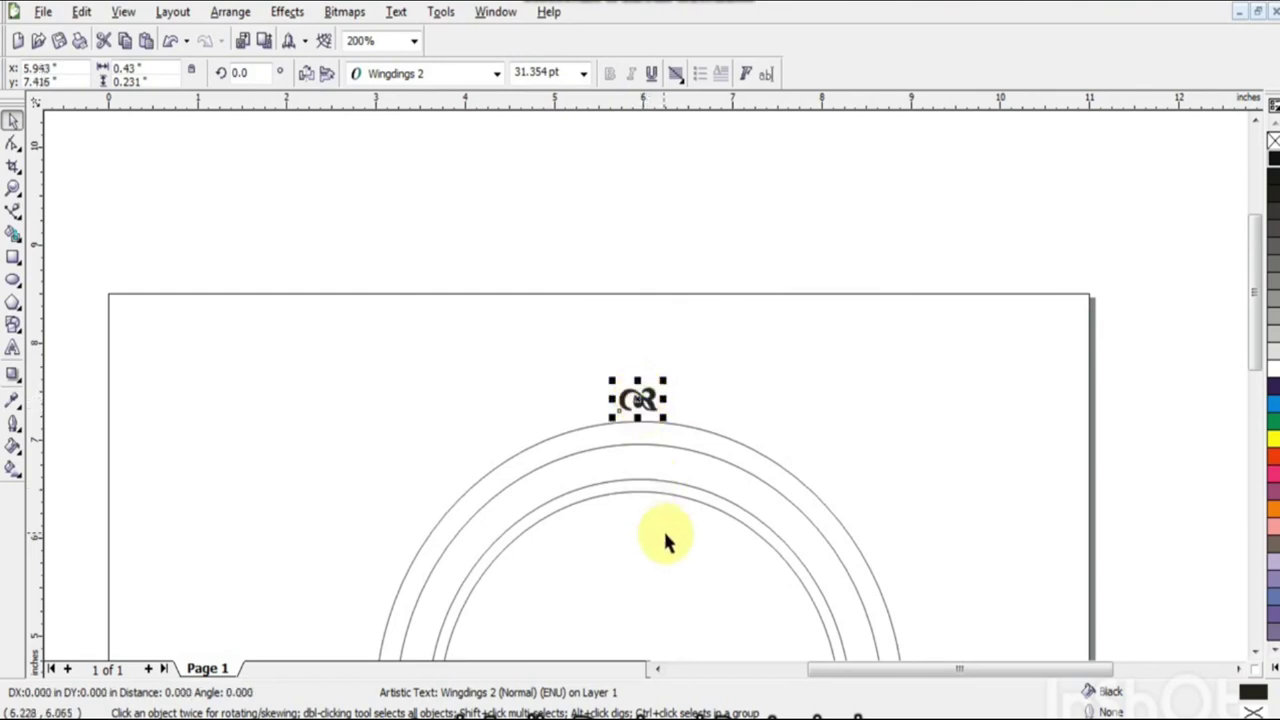
Step: Place a vertical guideline through the middle of the circles at x 5.954 in
click(667, 540)
click(681, 502)
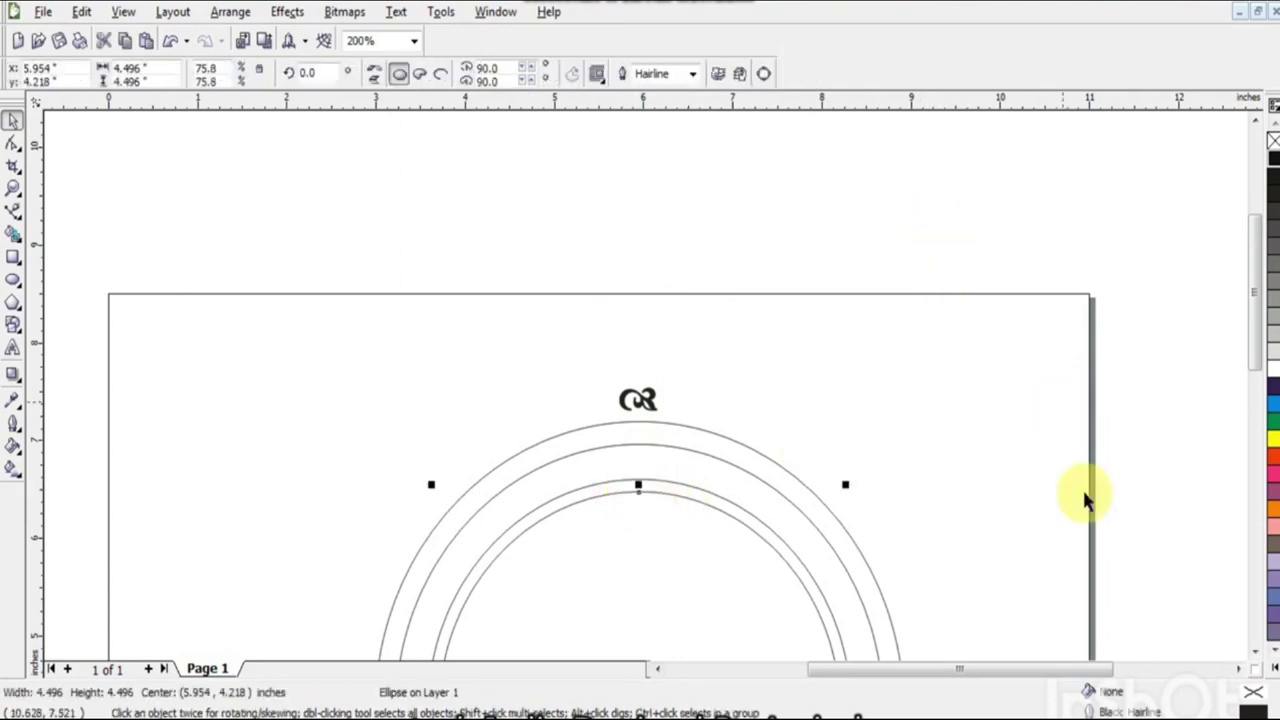
drag(44, 525, 643, 533)
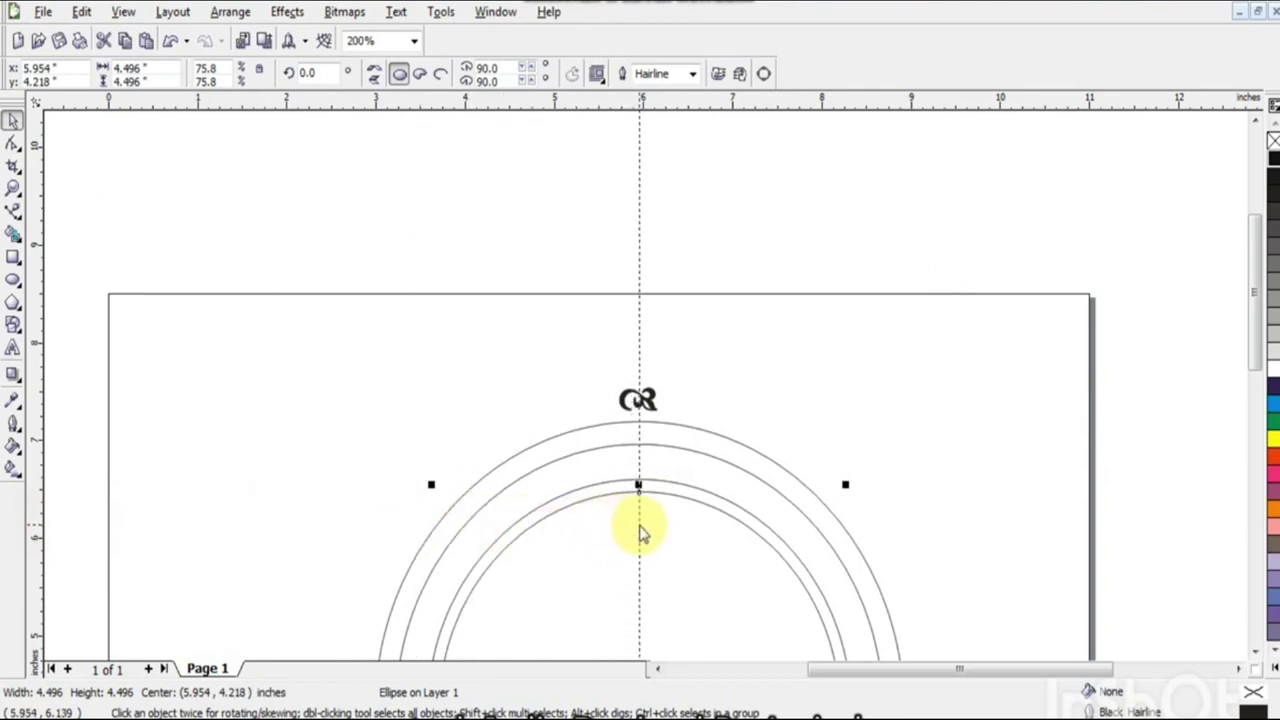
drag(642, 533, 638, 526)
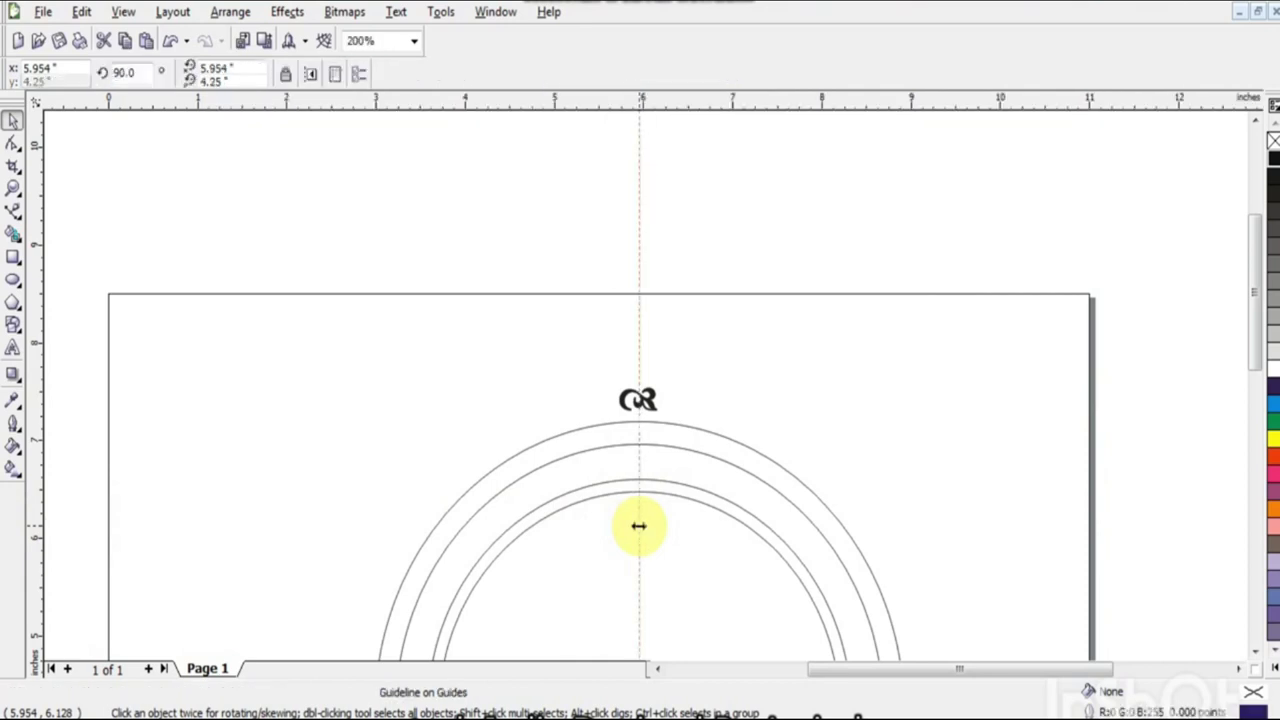
Step: Fine-tune the vertical guideline against the innermost circle's centre mark and add a horizontal guideline through the centre at y 4.229 in
double_click(1256, 656)
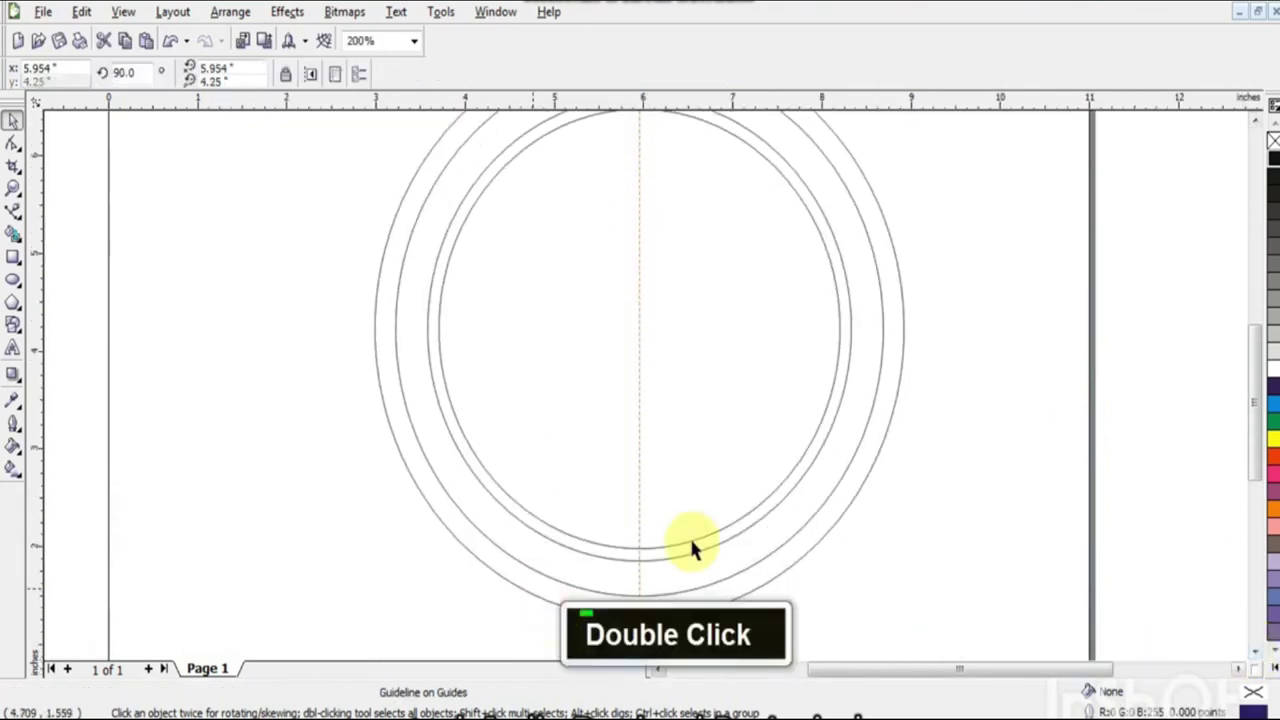
click(686, 544)
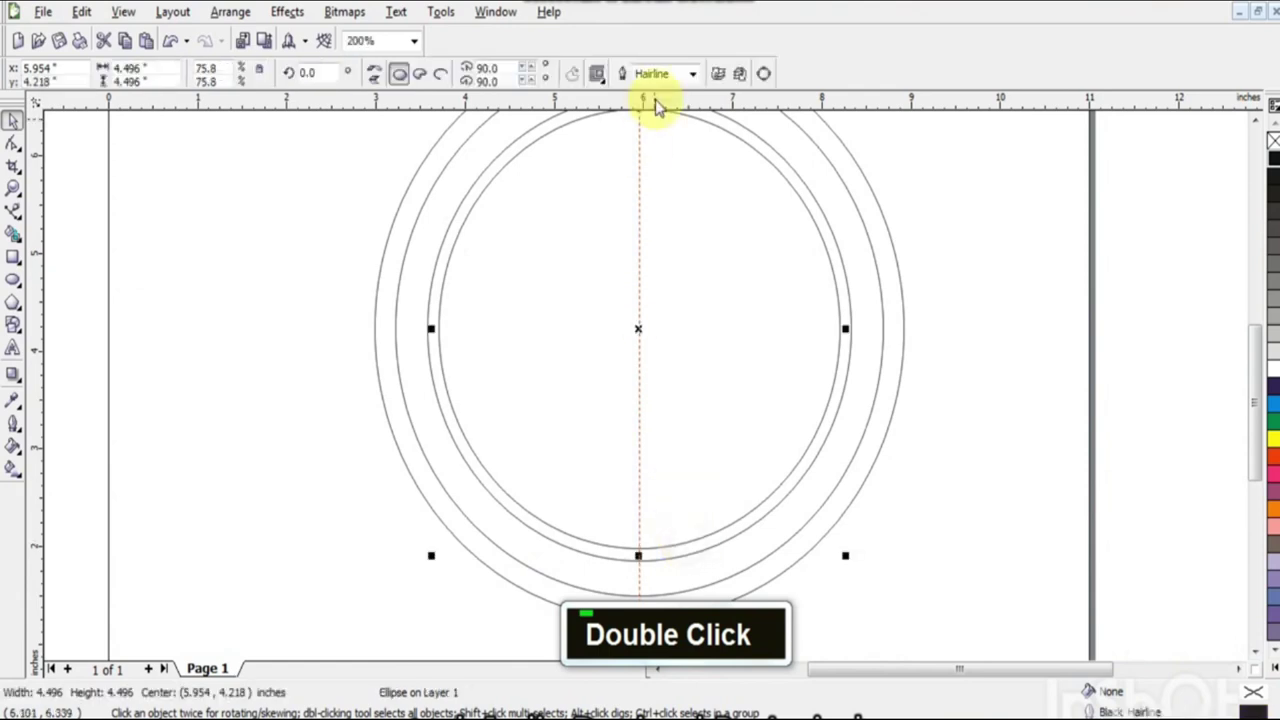
click(637, 266)
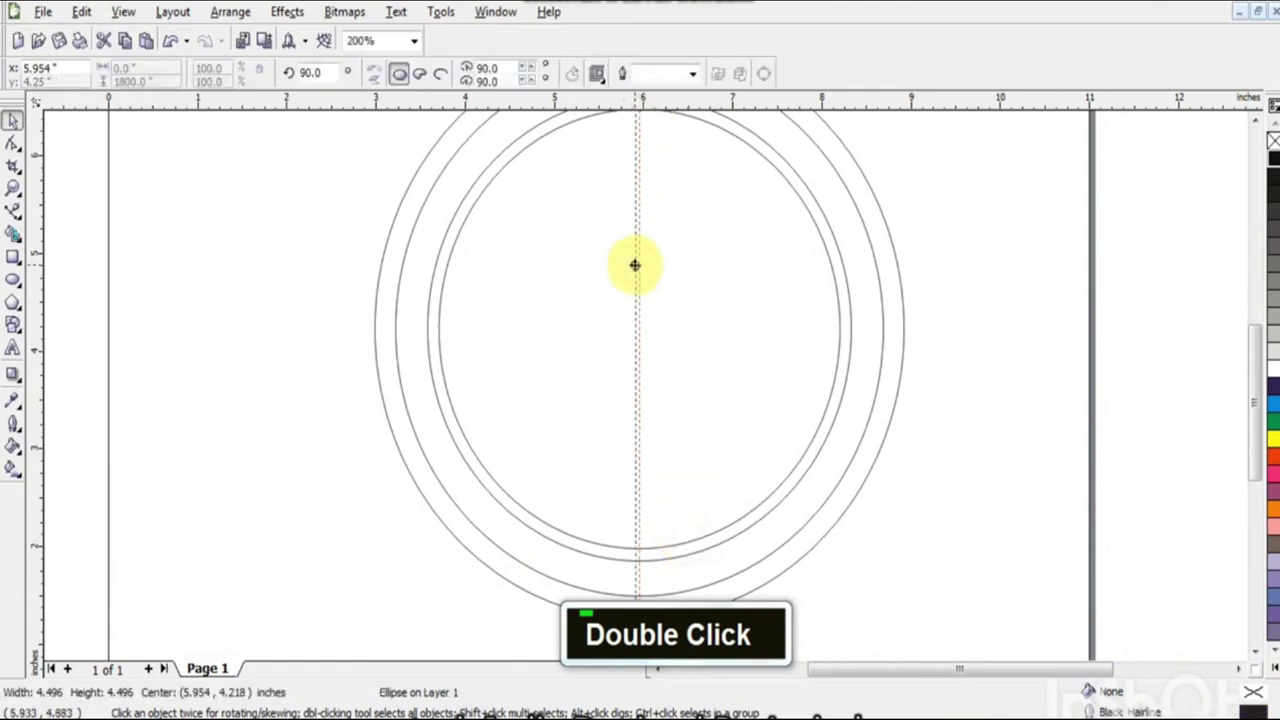
click(636, 266)
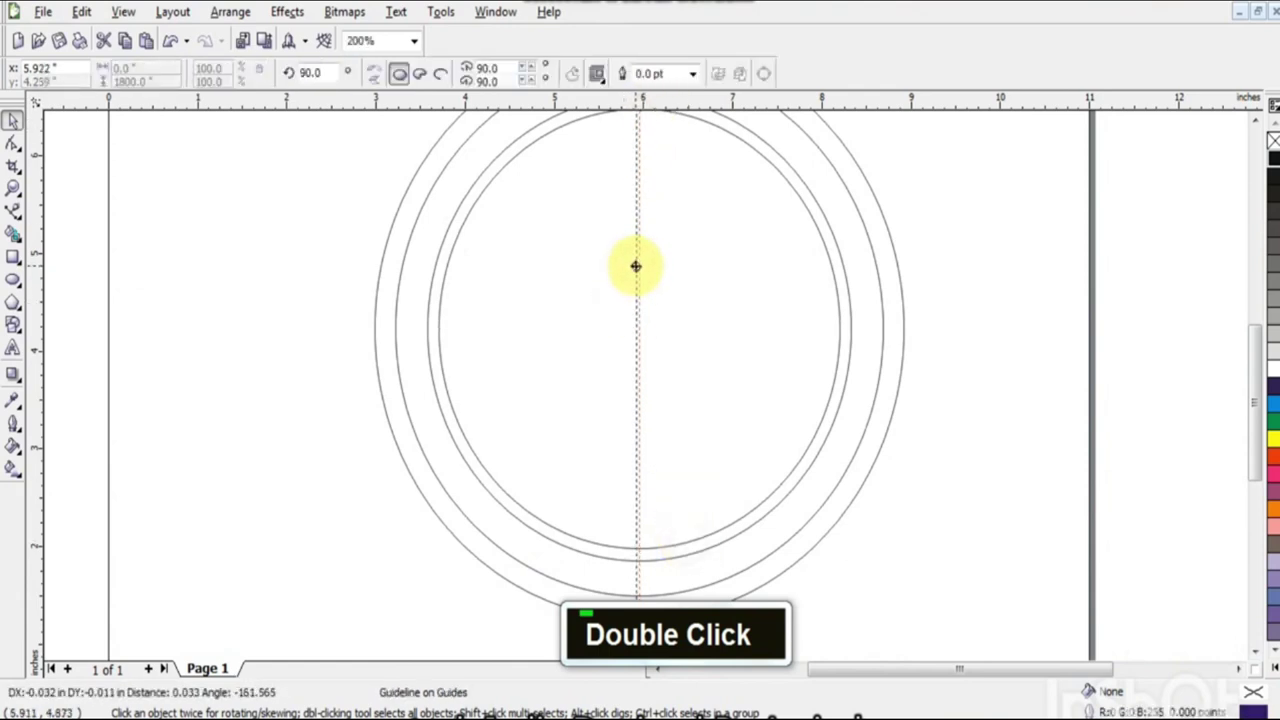
click(831, 271)
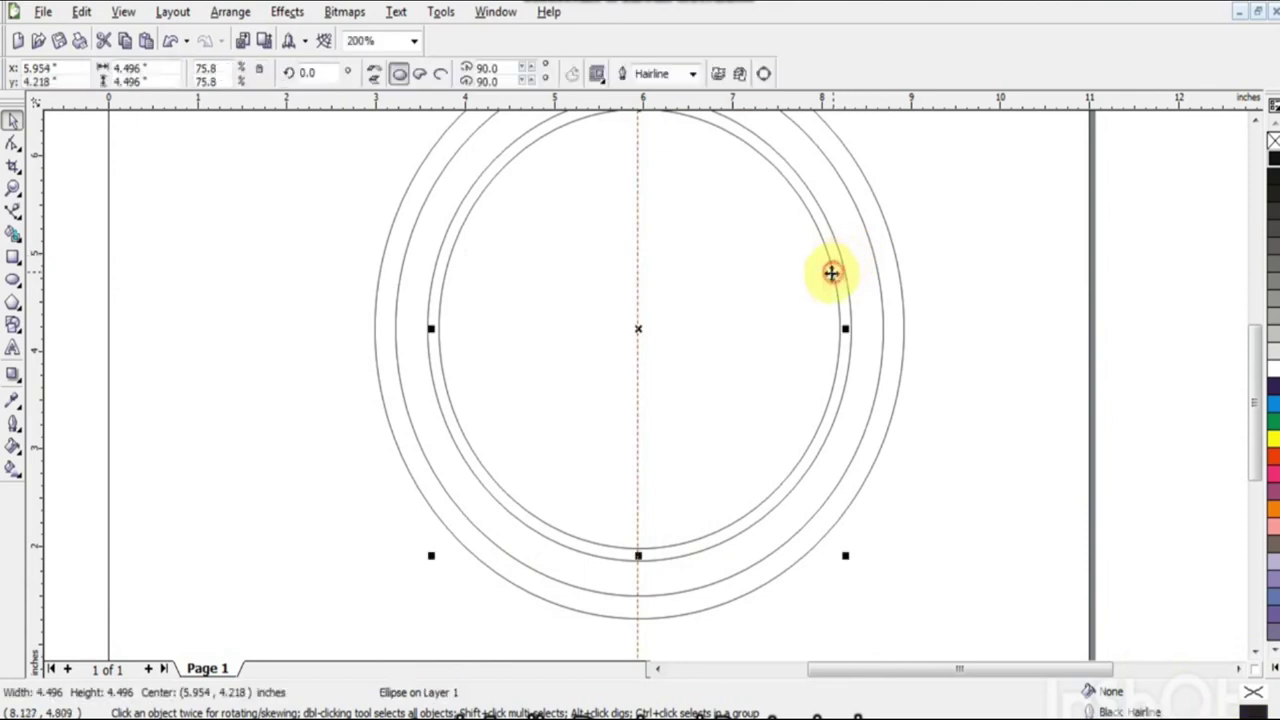
click(638, 350)
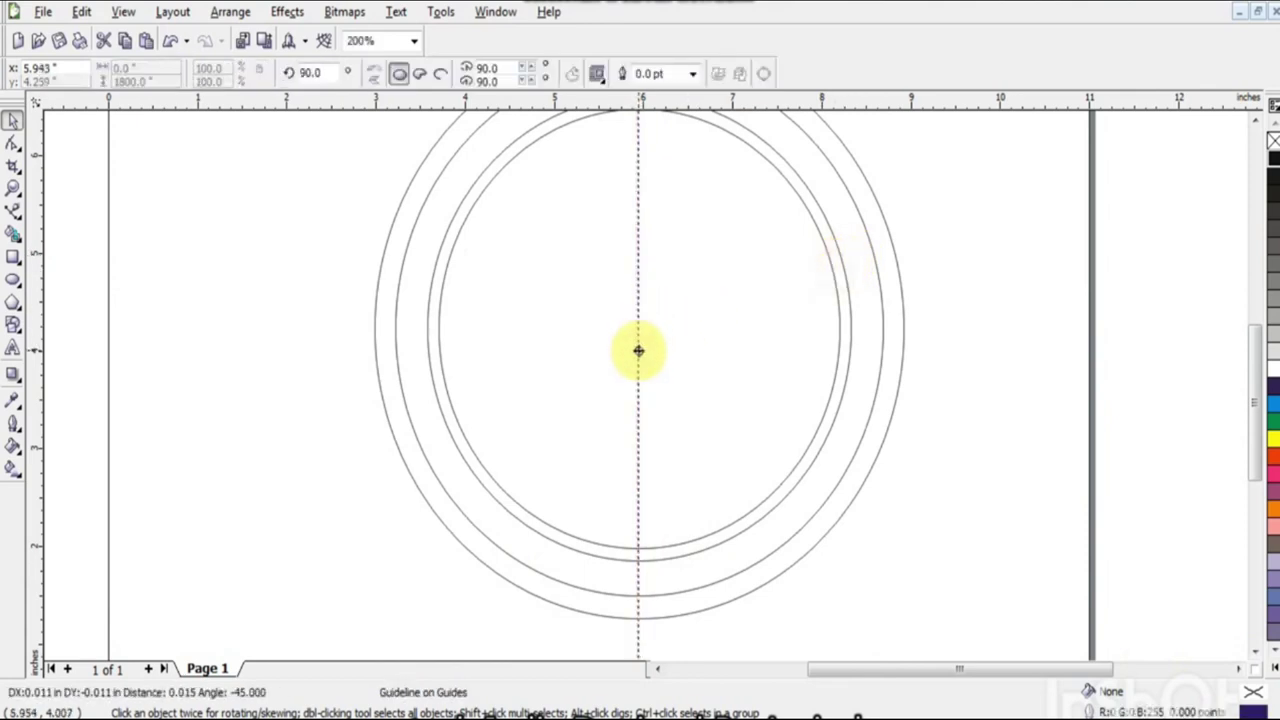
click(837, 314)
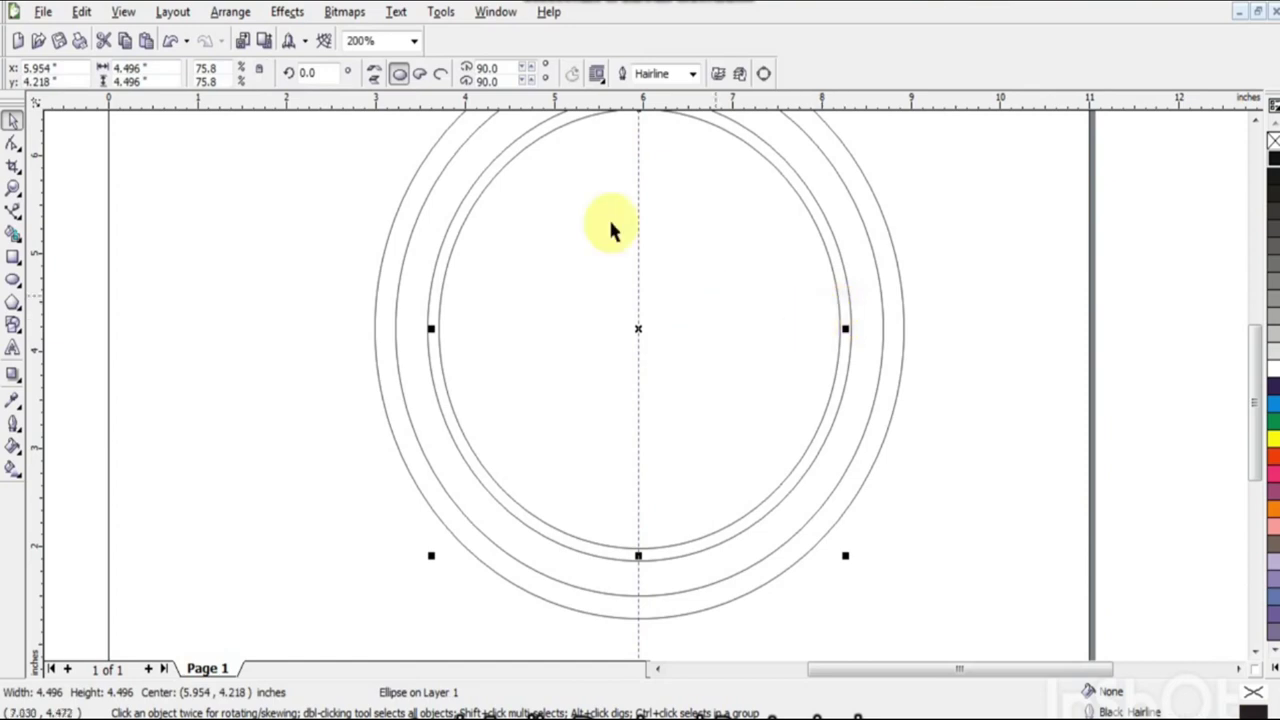
drag(641, 115, 644, 338)
key(F3)
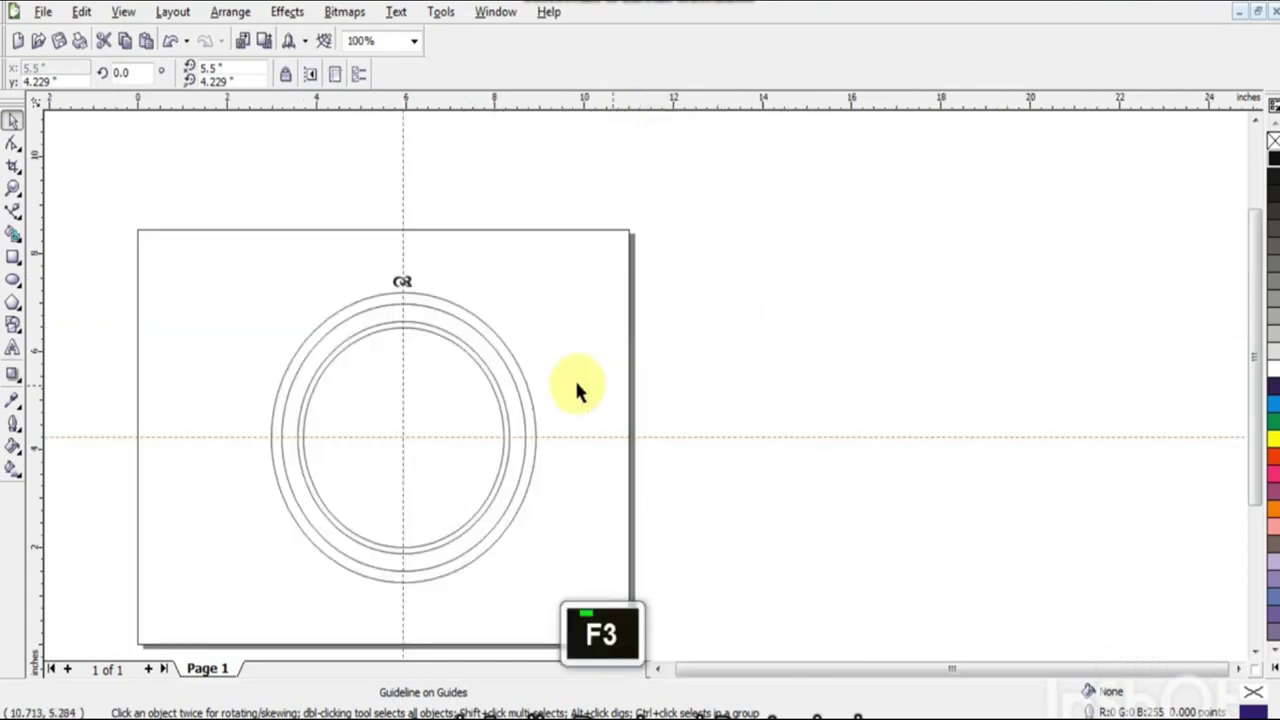
Step: Move the ornament's centre of rotation to the intersection of the two guidelines
click(402, 281)
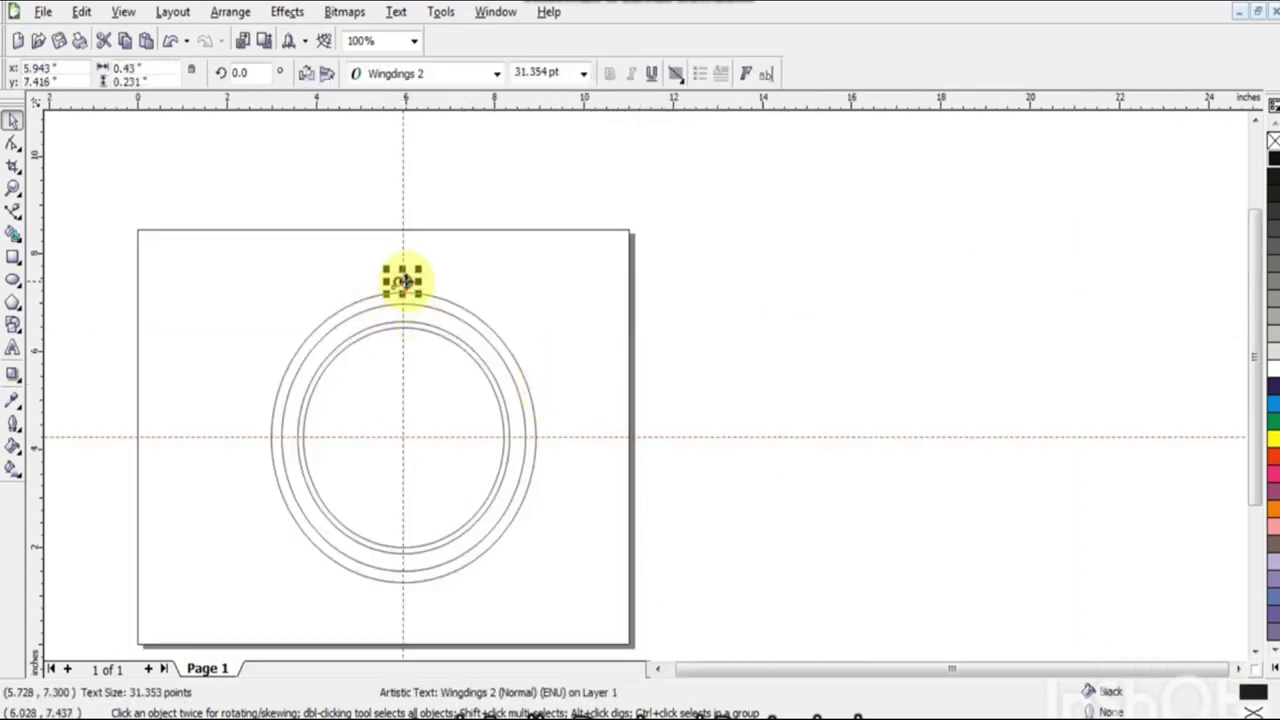
key(F2)
click(401, 271)
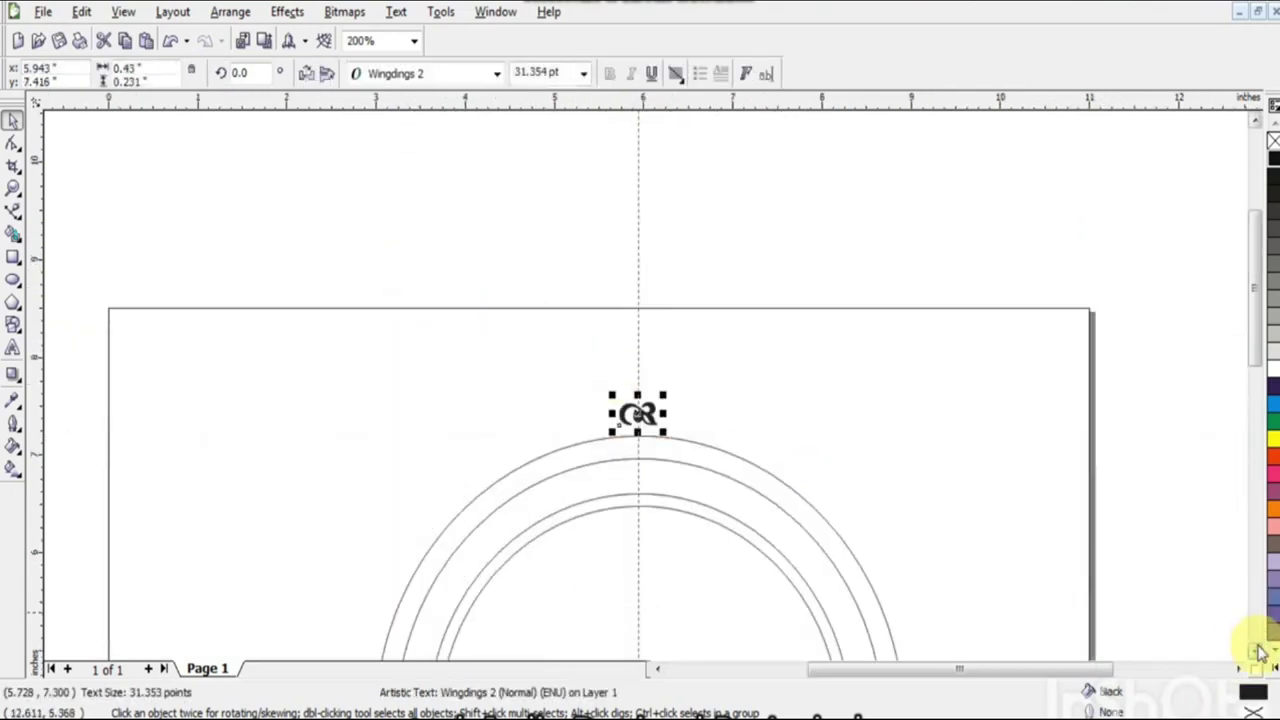
double_click(1256, 651)
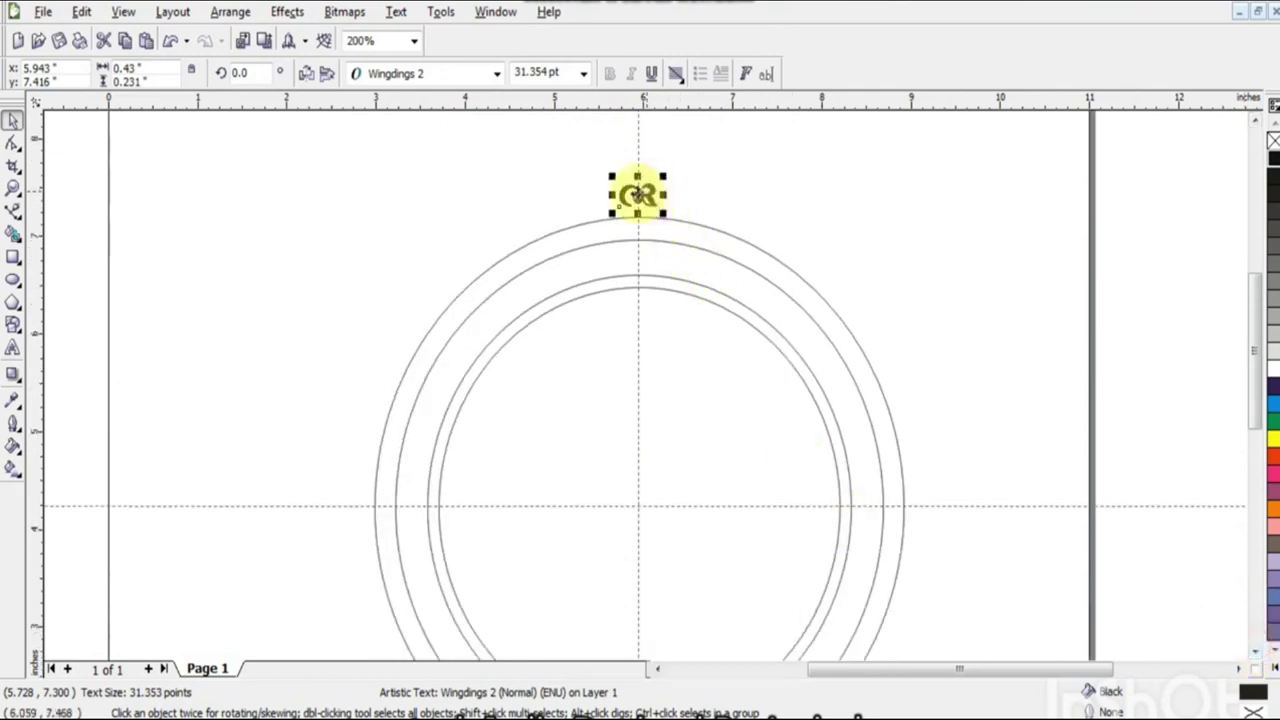
click(637, 196)
mouse_move(637, 196)
mouse_down()
mouse_move(614, 437)
mouse_move(637, 507)
mouse_up()
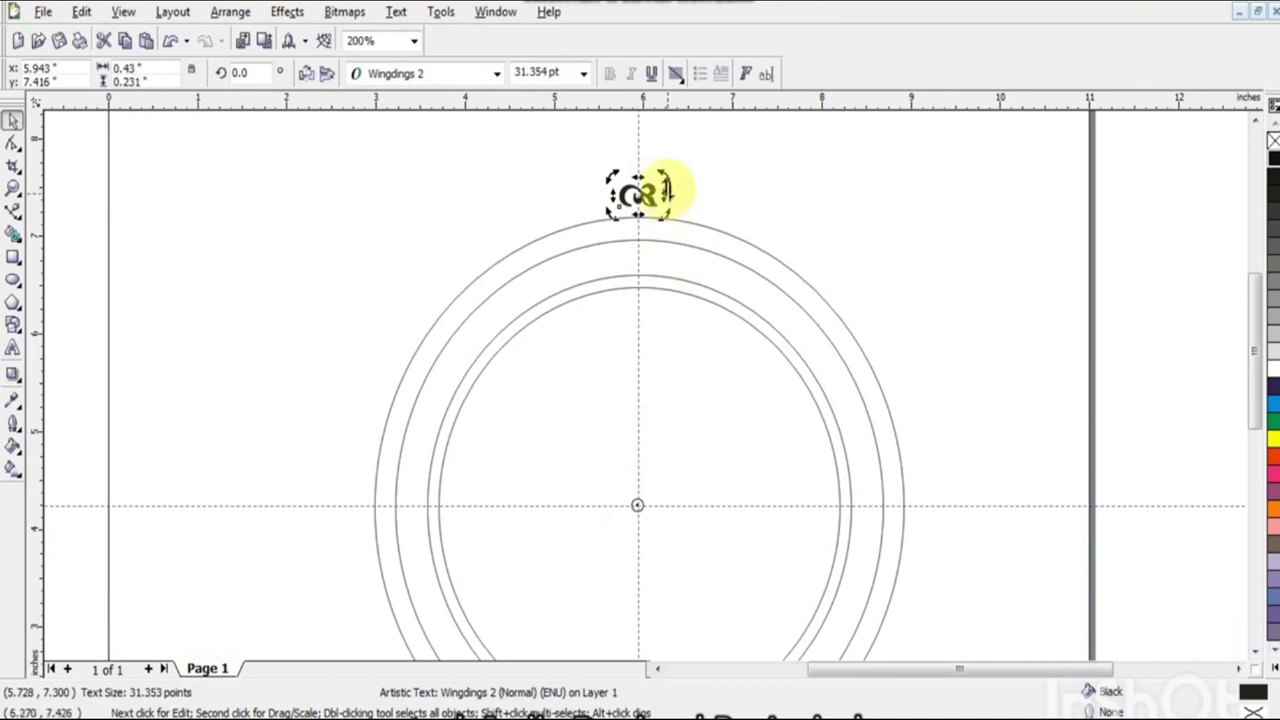
Step: Duplicate the ornament rotated about 9.4° clockwise around the circle centre and repeat the rotated copy until the ring goes all the way round
drag(664, 172, 711, 187)
right_click(711, 187)
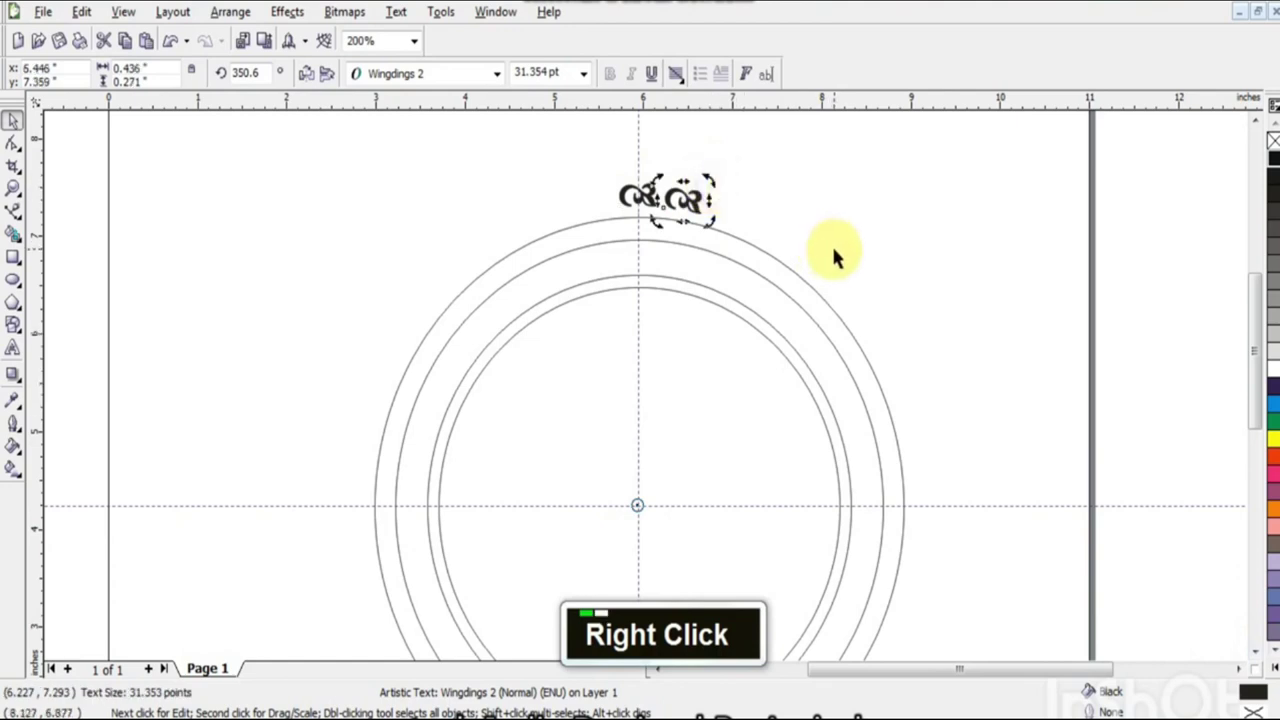
key(ctrl+r)
key(ctrl+r)
key(ctrl+r)
key(ctrl+r)
key(ctrl+r)
key(ctrl+r)
key(ctrl+r)
key(ctrl+r)
key(ctrl+r)
key(ctrl+r)
key(ctrl+r)
key(ctrl+r)
key(ctrl+r)
key(ctrl+r)
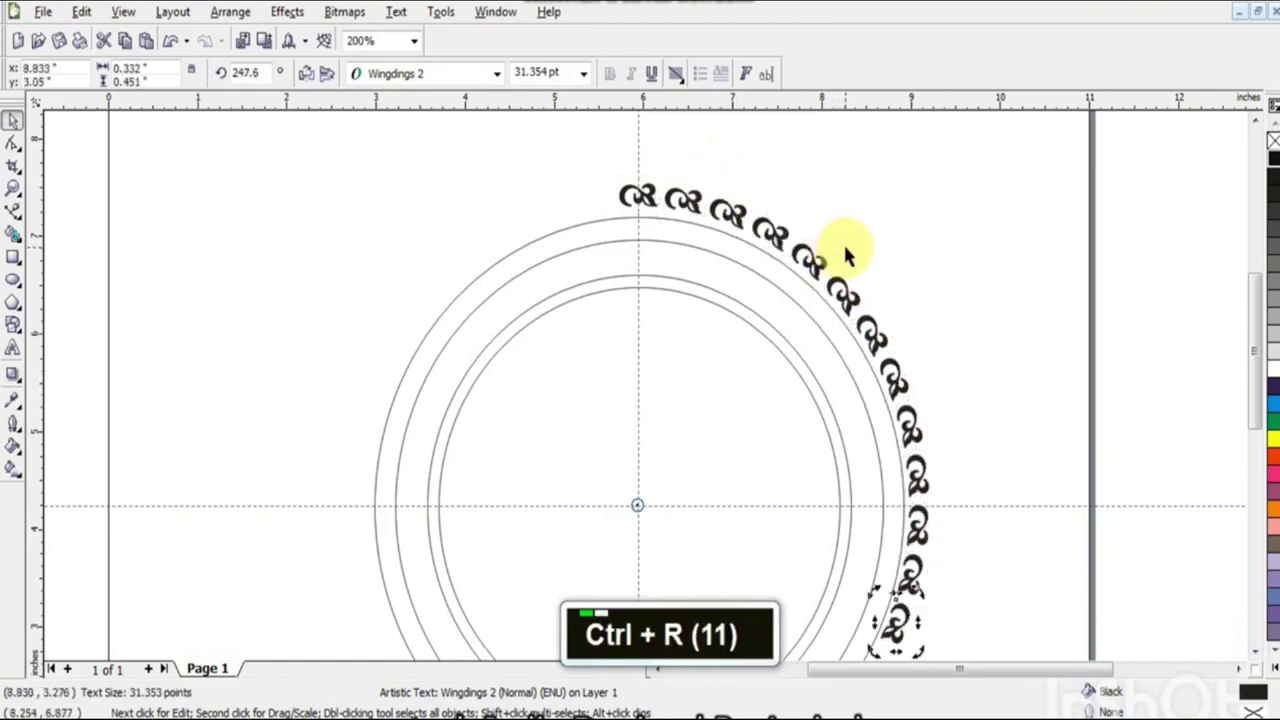
key(ctrl+r)
key(ctrl+r)
key(ctrl+r)
key(ctrl+r)
key(ctrl+r)
key(ctrl+r)
key(ctrl+r)
key(ctrl+r)
key(ctrl+r)
key(ctrl+r)
key(ctrl+r)
key(ctrl+r)
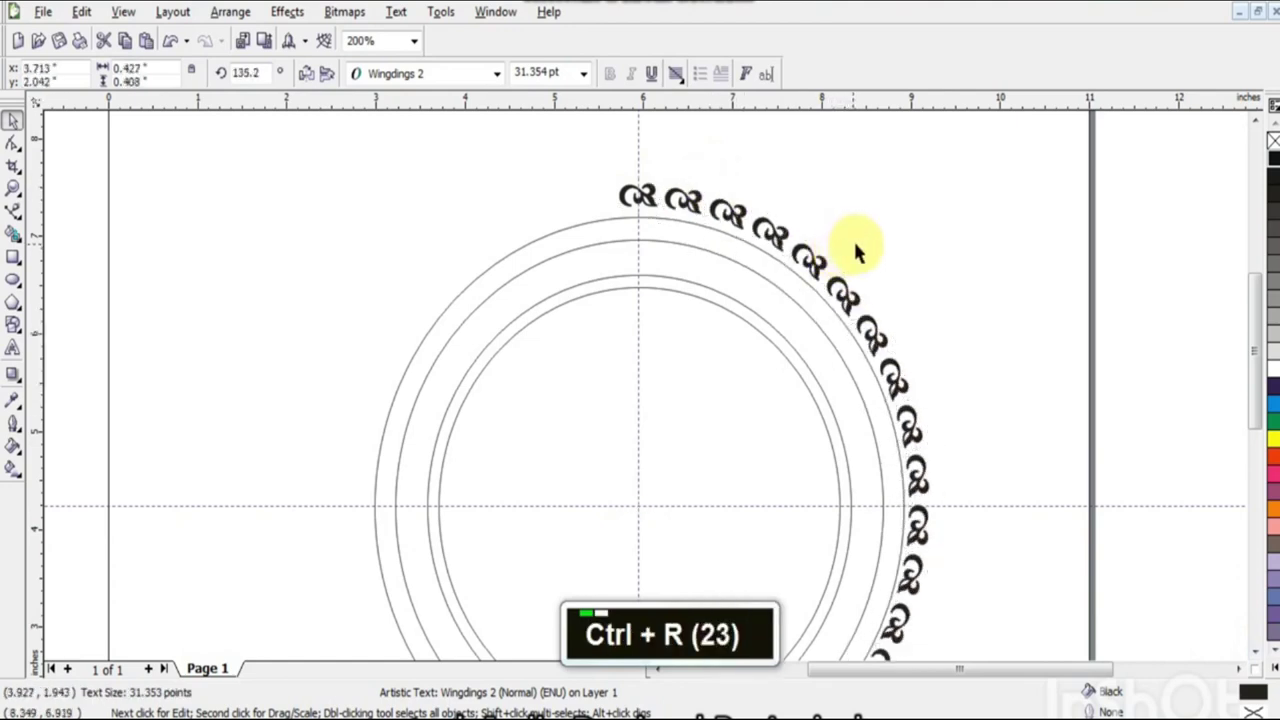
key(ctrl+r)
key(ctrl+r)
key(ctrl+r)
key(ctrl+r)
key(ctrl+r)
key(ctrl+r)
key(ctrl+r)
key(ctrl+r)
key(ctrl+r)
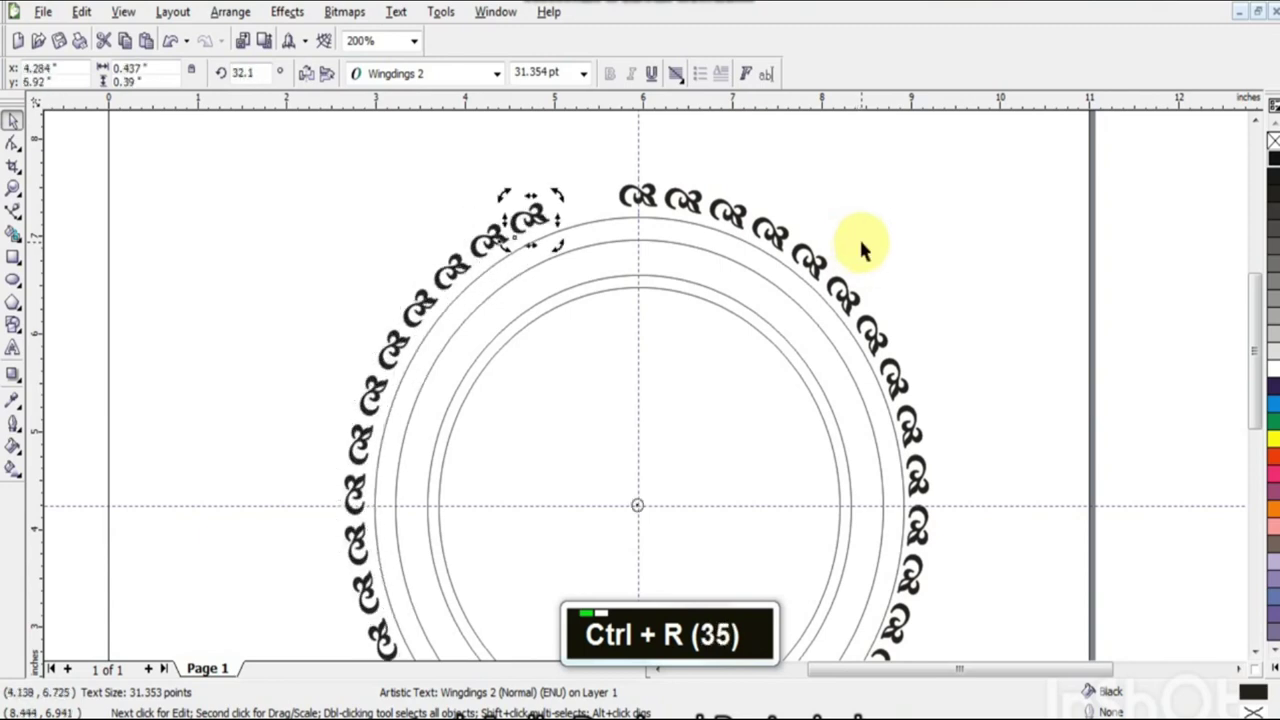
key(ctrl+r)
key(ctrl+r)
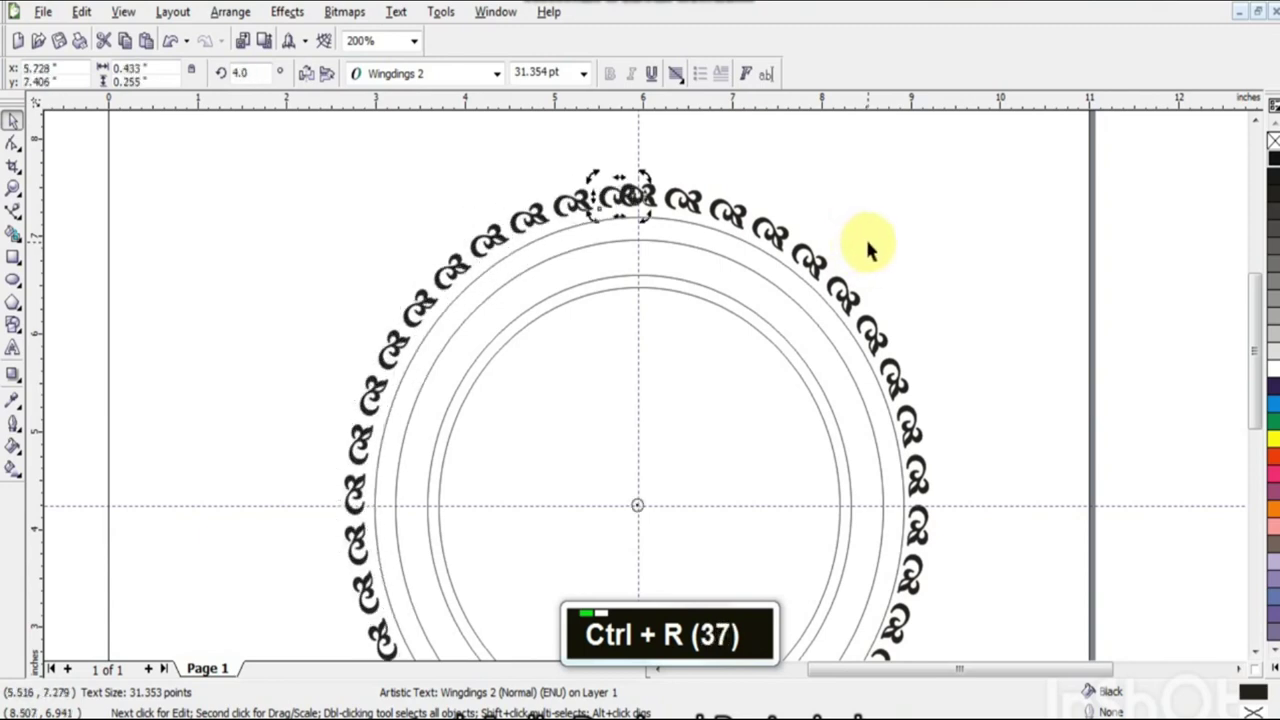
key(ctrl)
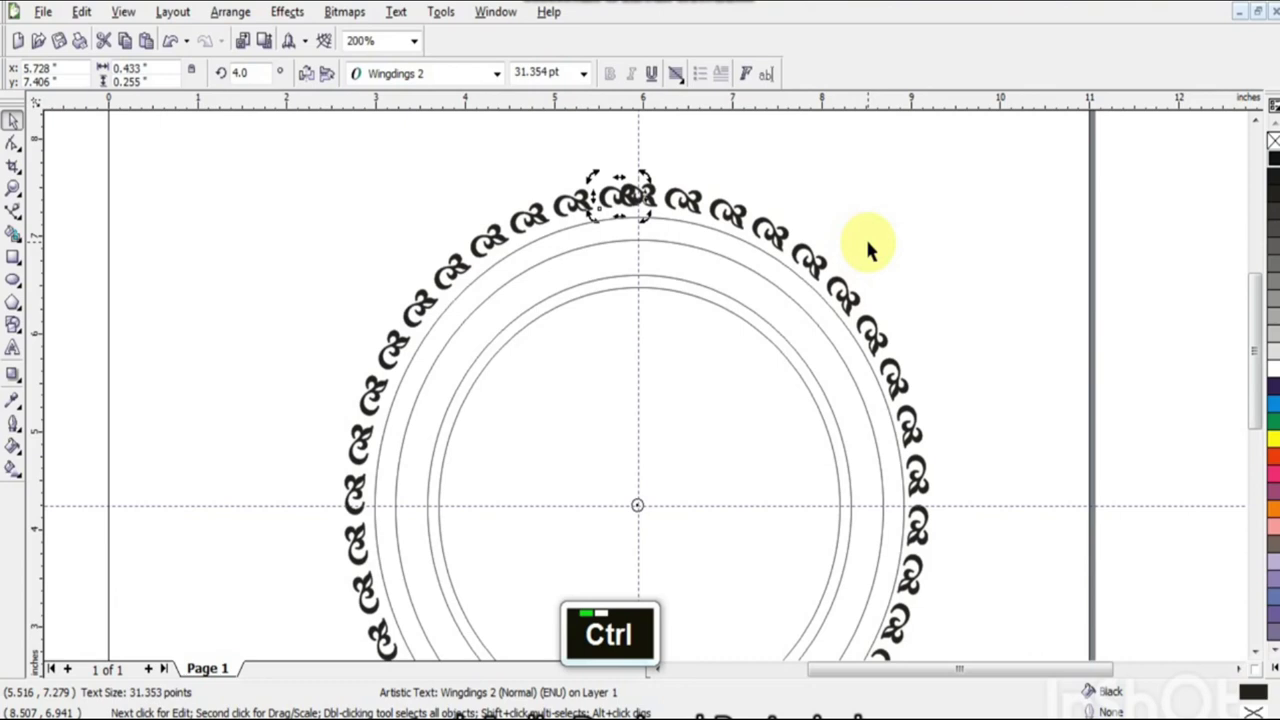
click(877, 245)
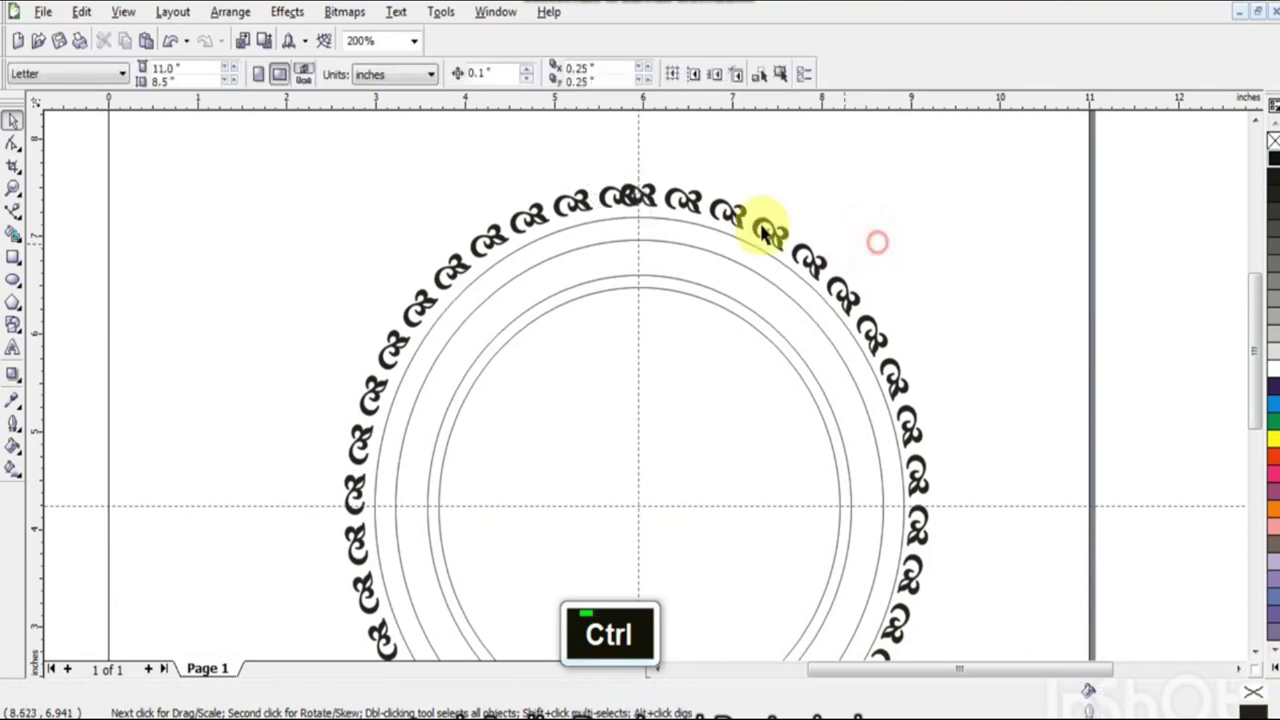
click(613, 195)
click(891, 208)
Step: Fill the innermost circle with white
key(F3)
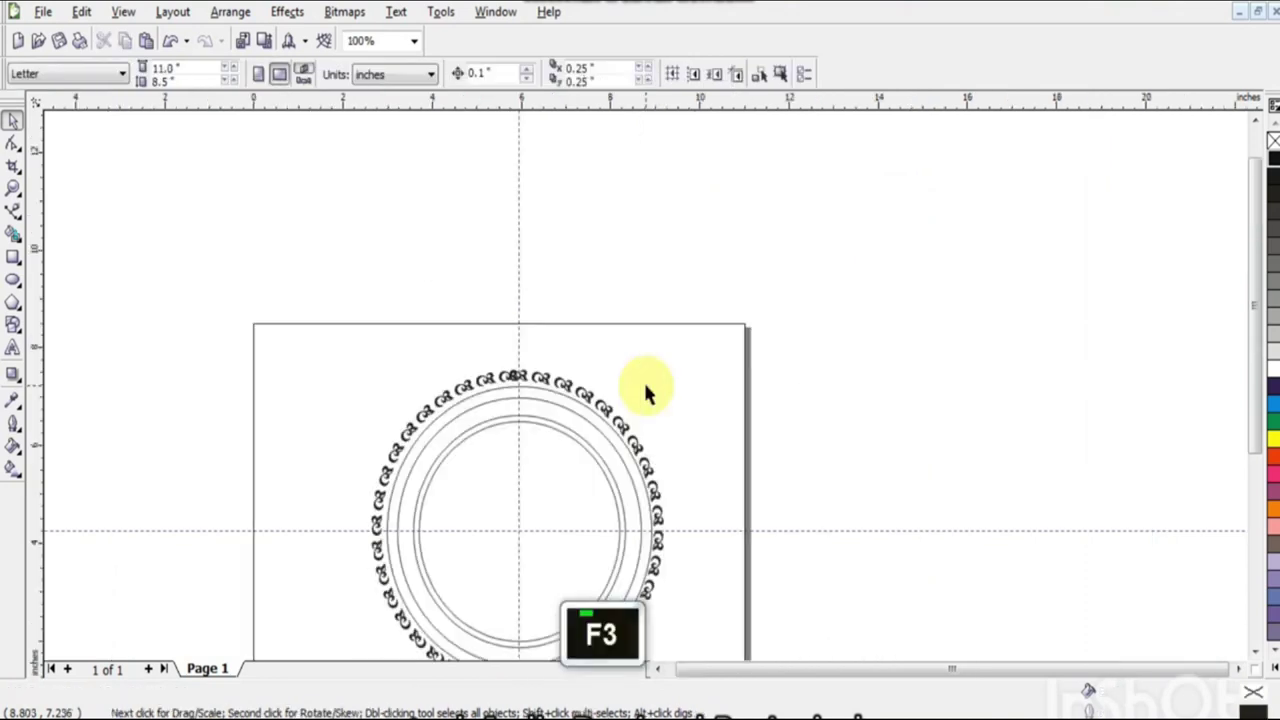
double_click(1254, 657)
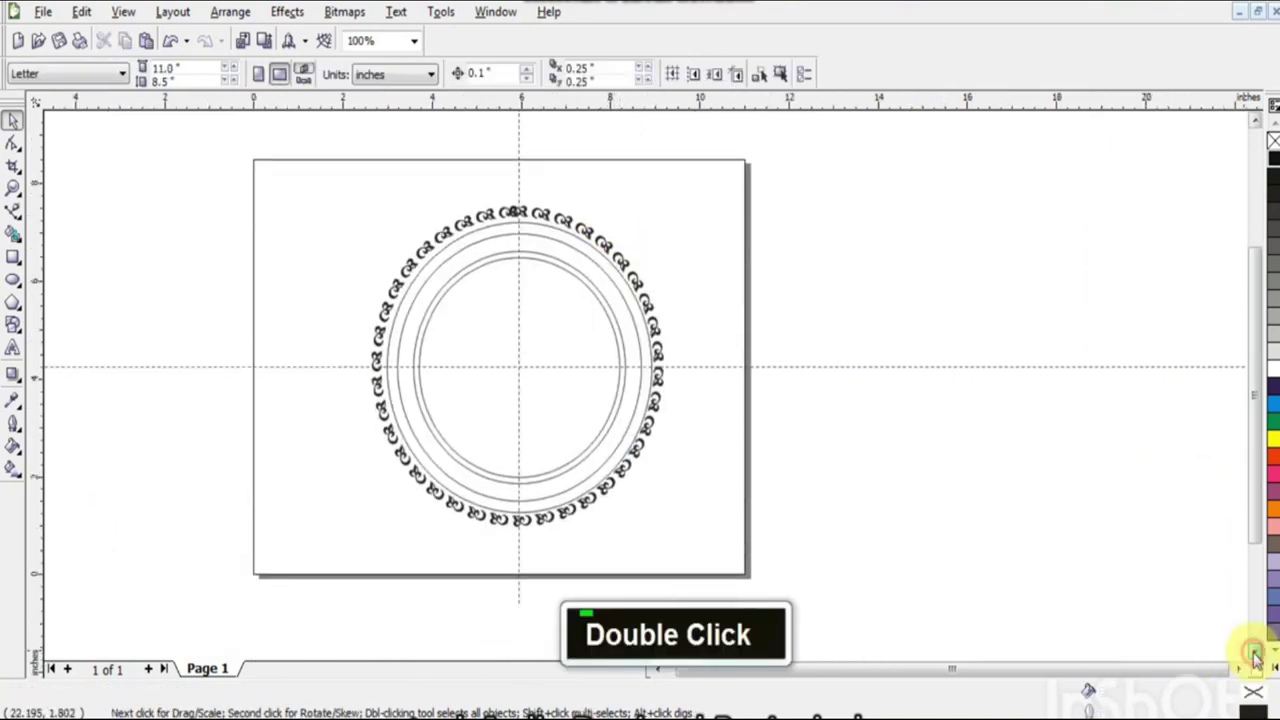
click(537, 225)
click(567, 311)
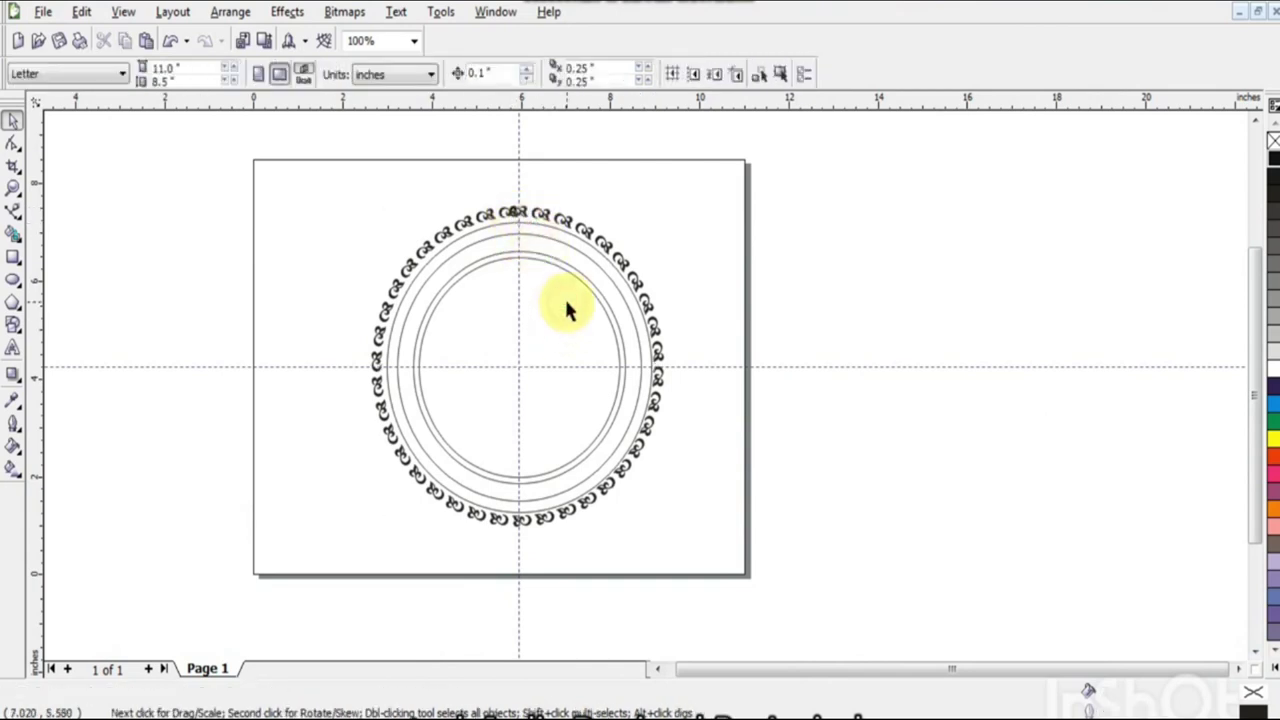
click(588, 294)
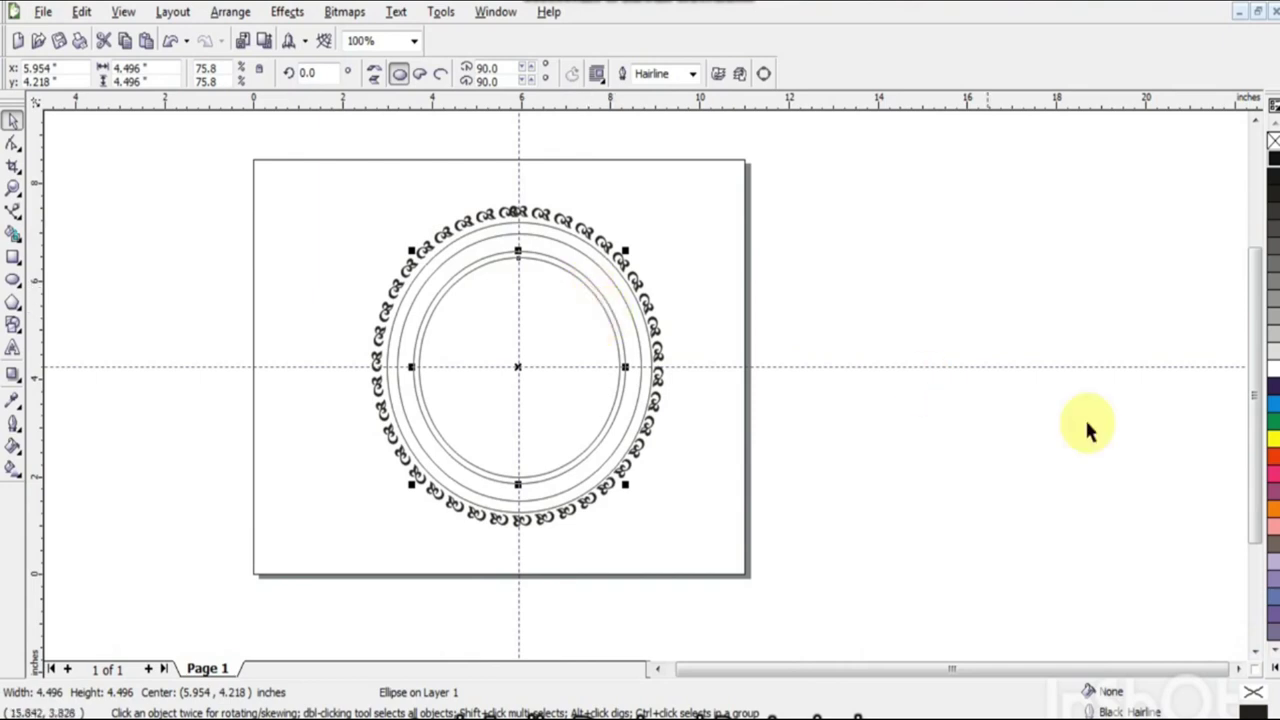
double_click(937, 386)
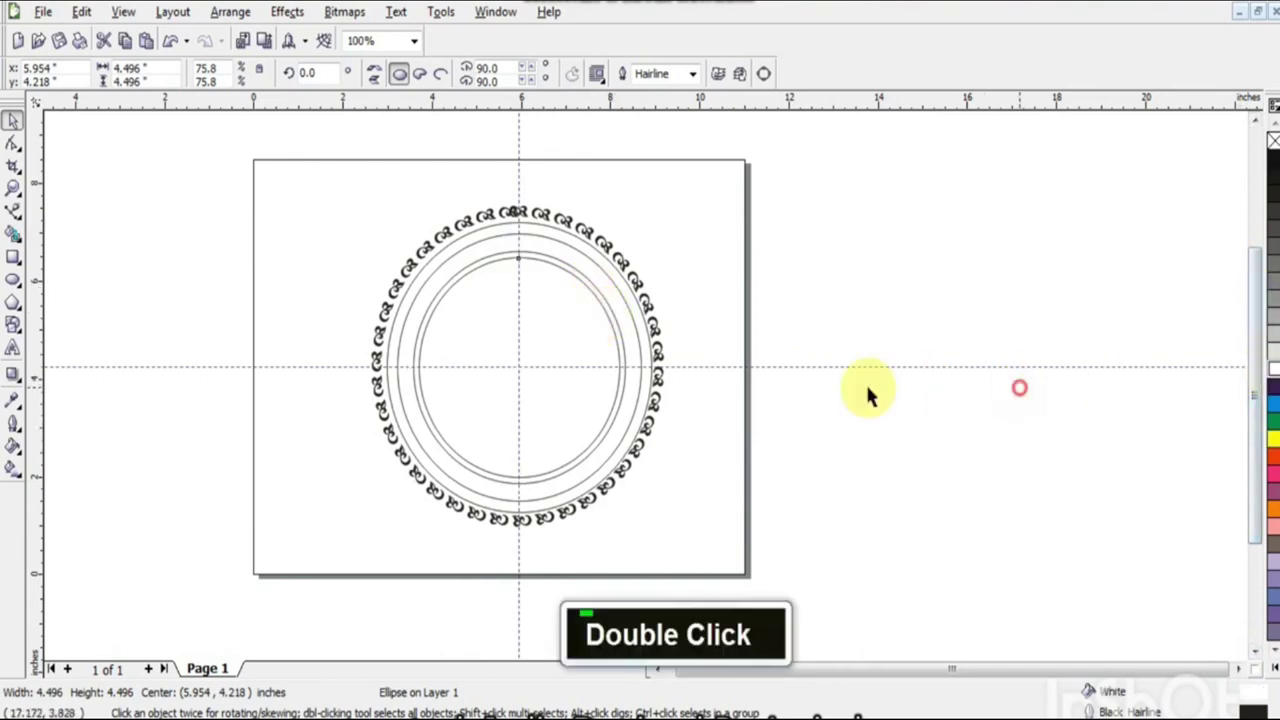
Step: Give the second-smallest circle a custom linear fountain fill with orange-red at both ends and yellow at position 51%
click(618, 328)
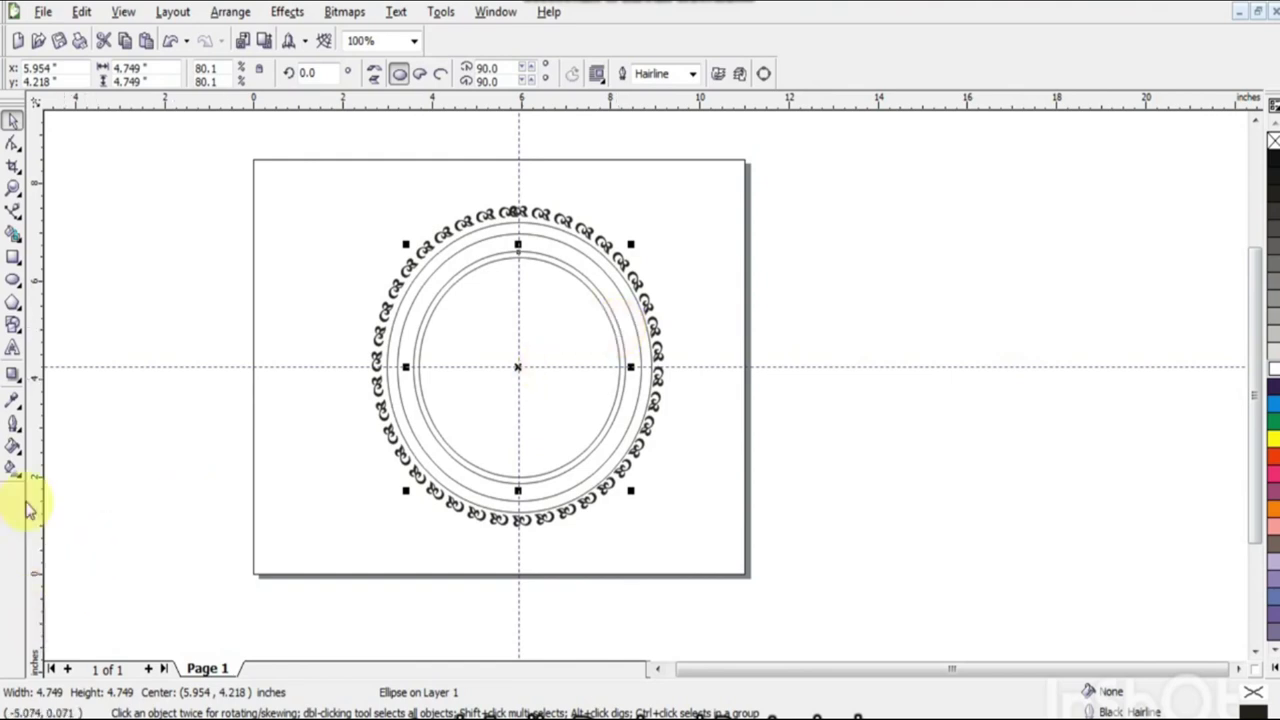
click(16, 448)
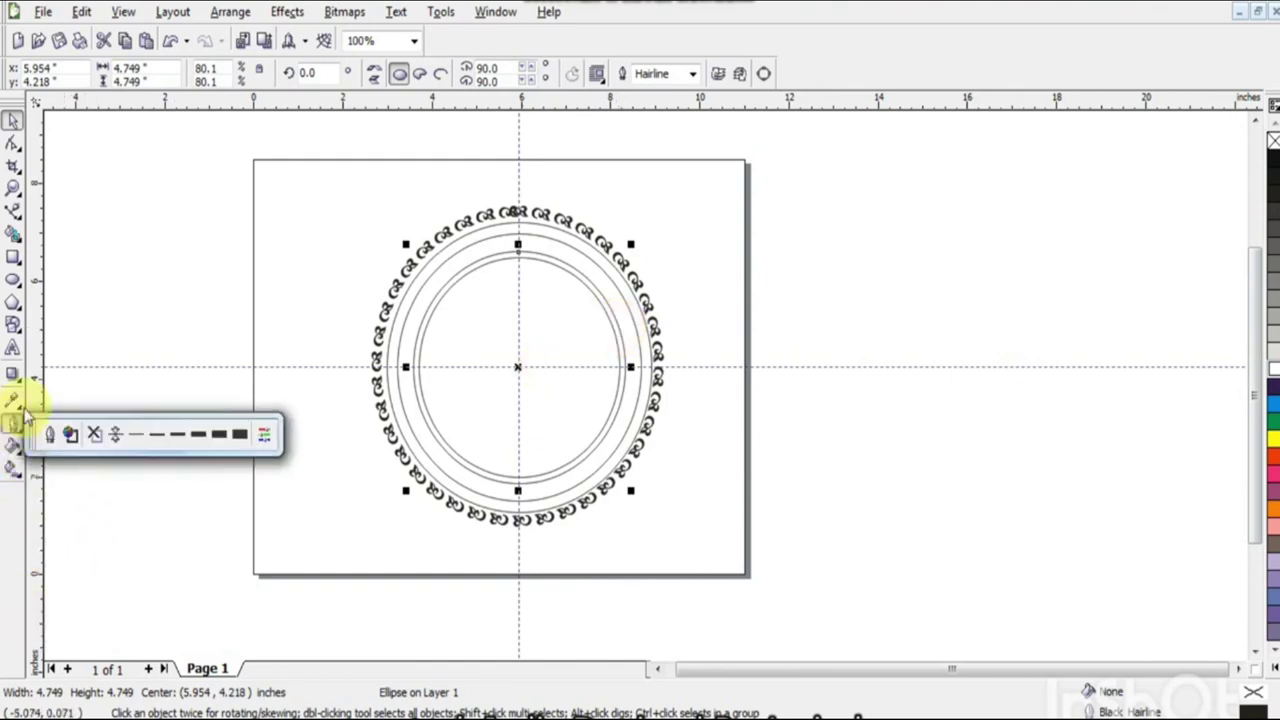
click(75, 459)
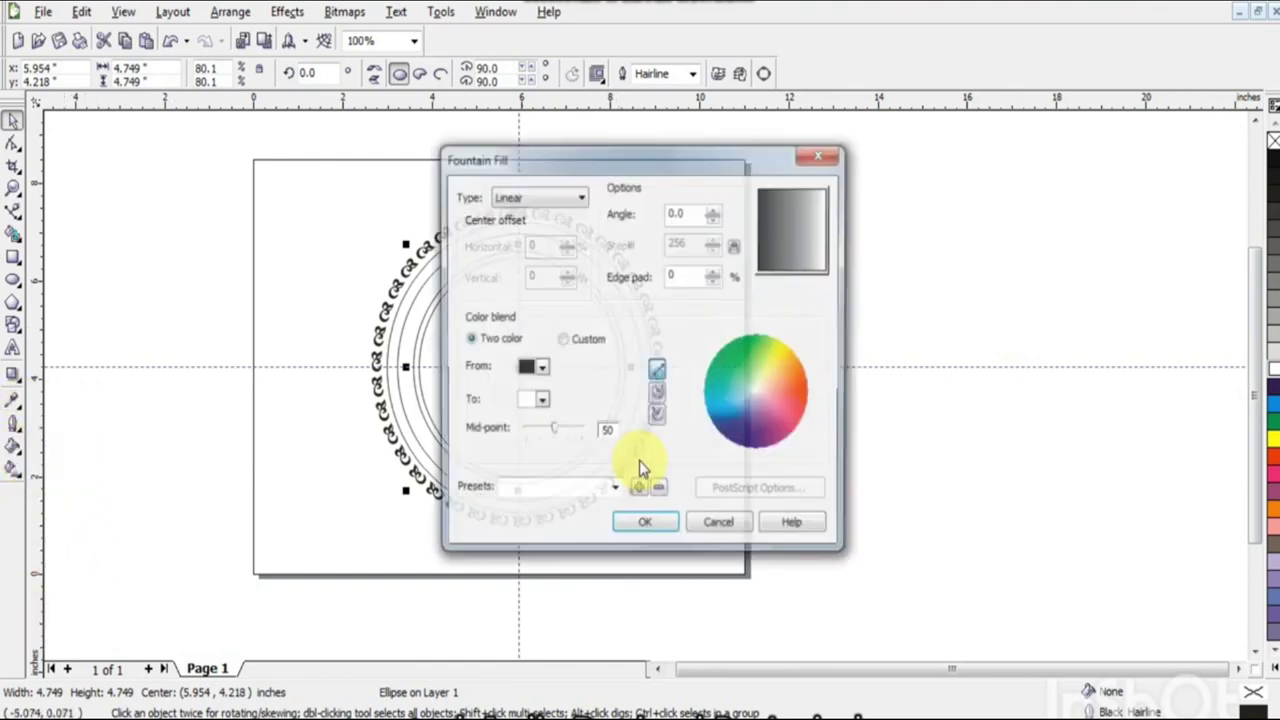
click(563, 341)
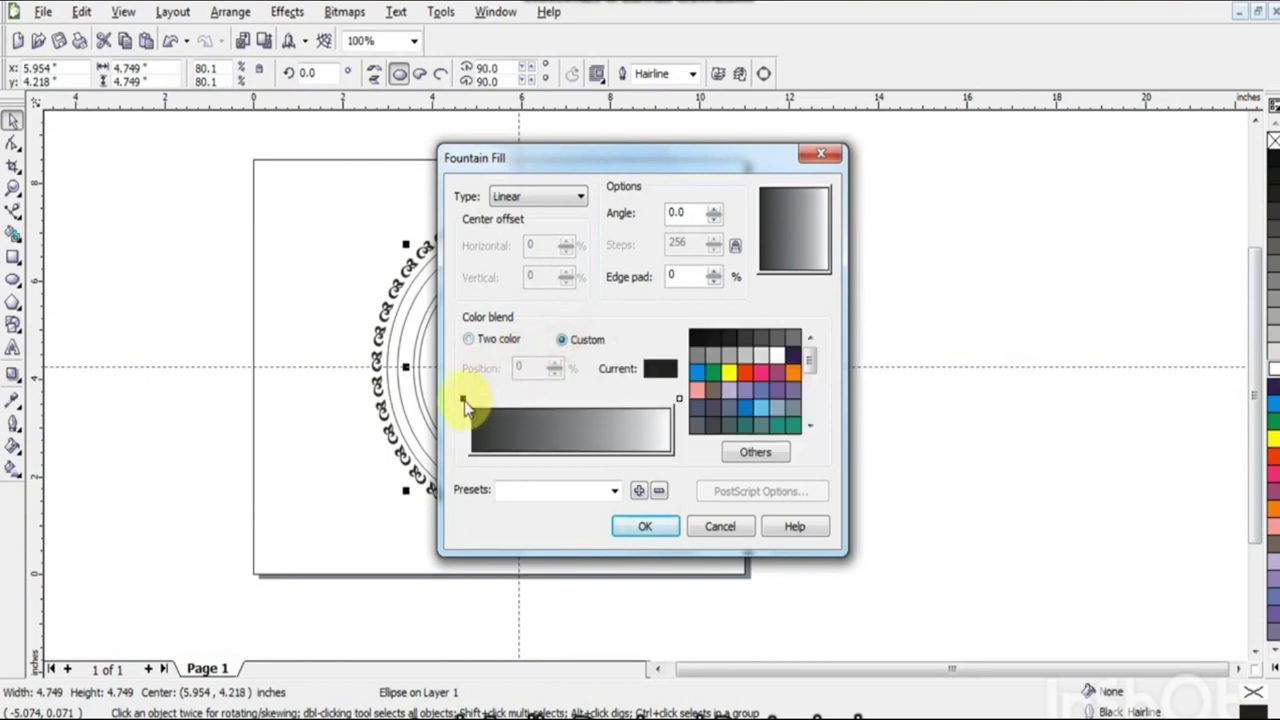
click(463, 400)
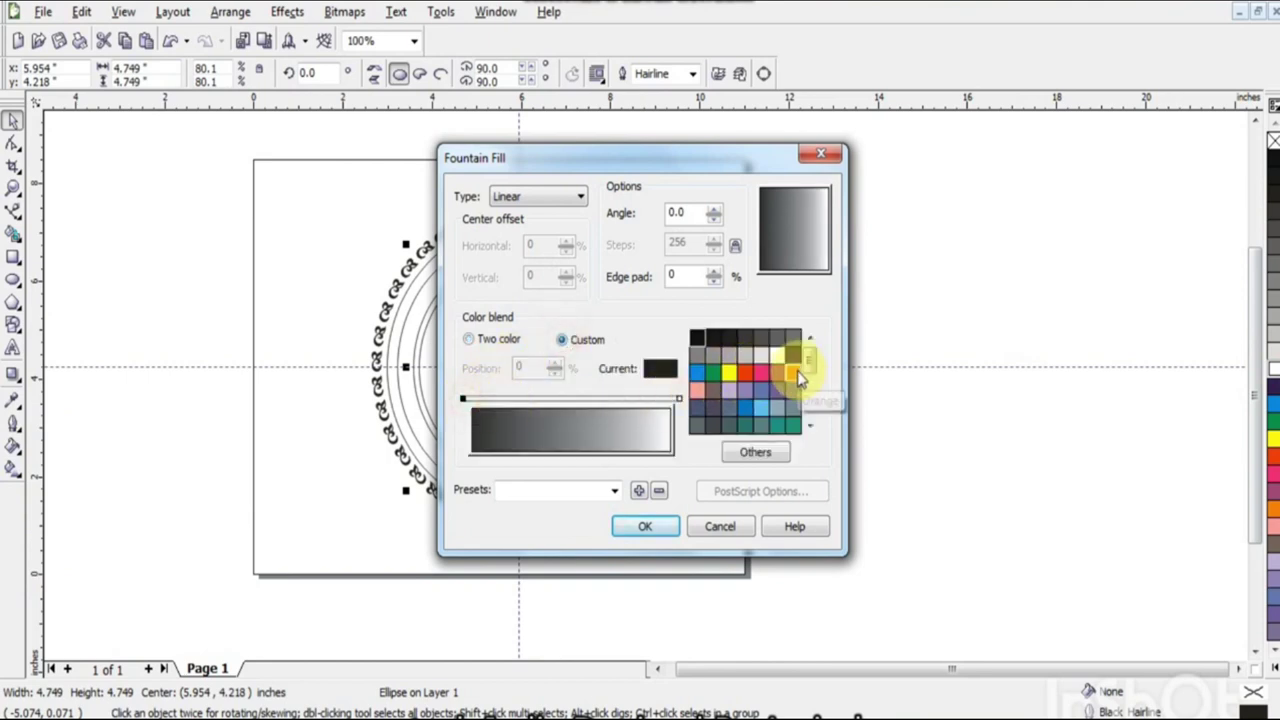
click(746, 373)
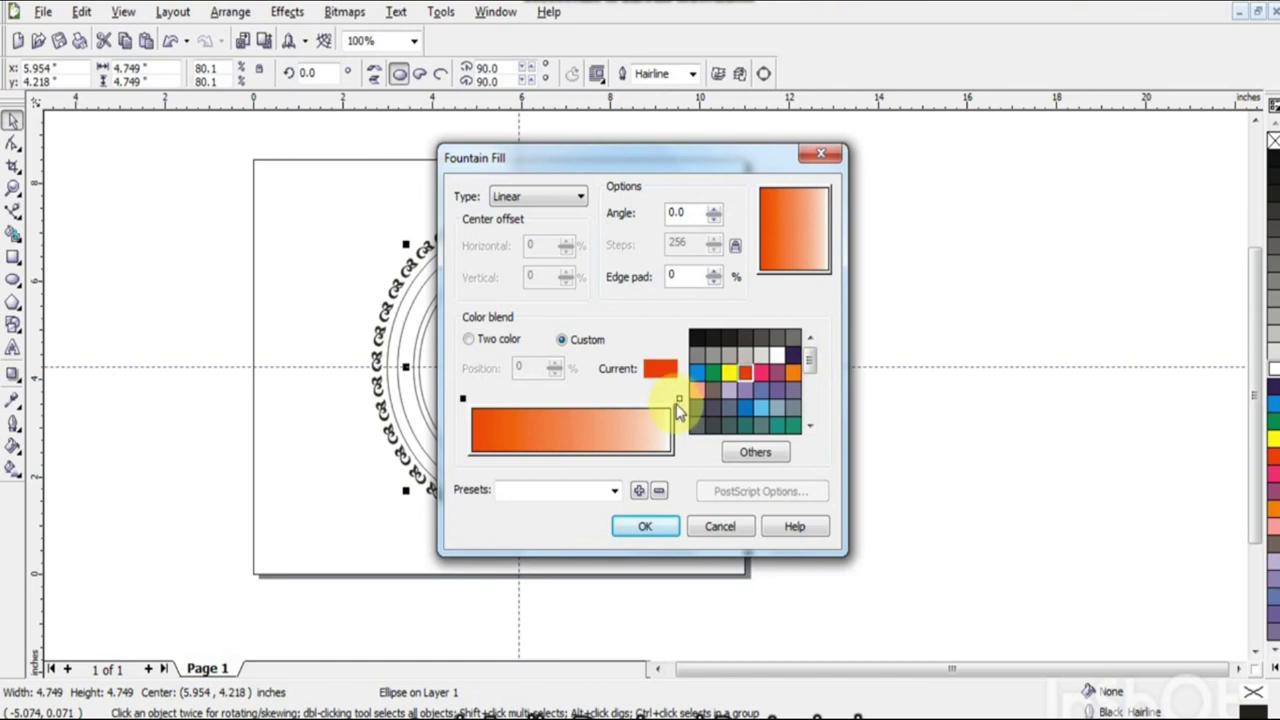
click(679, 401)
click(748, 372)
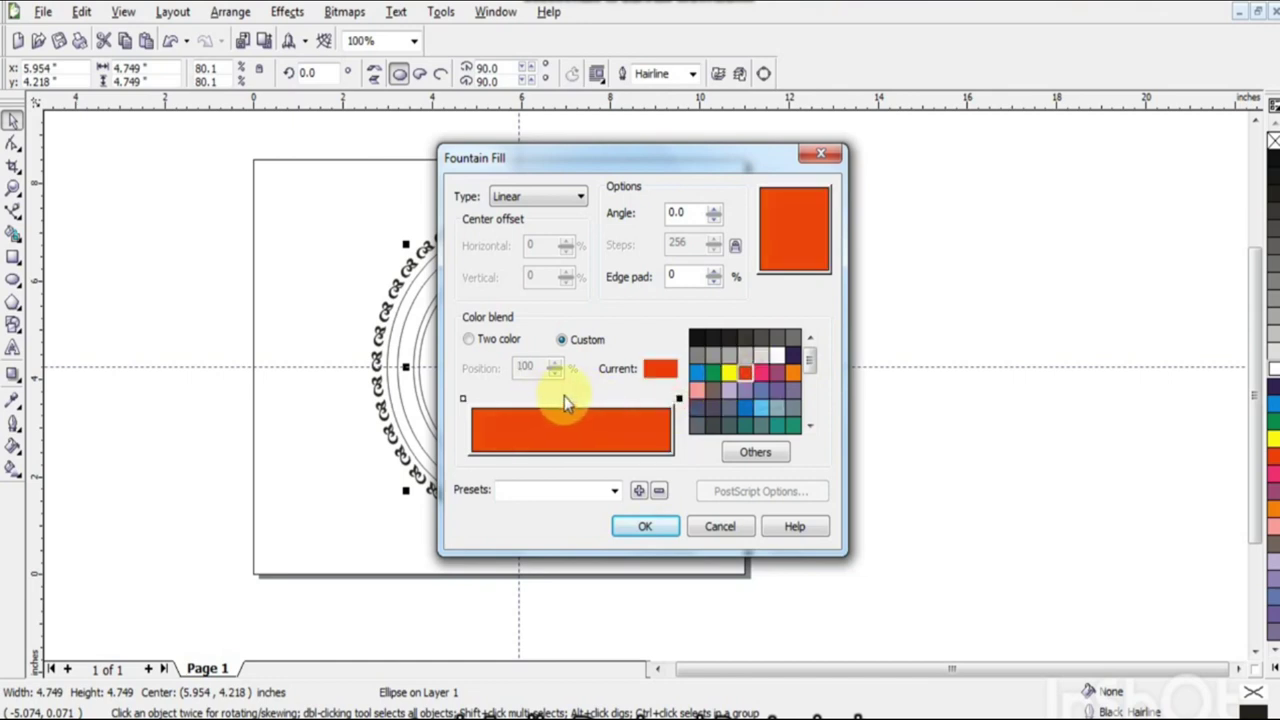
double_click(570, 400)
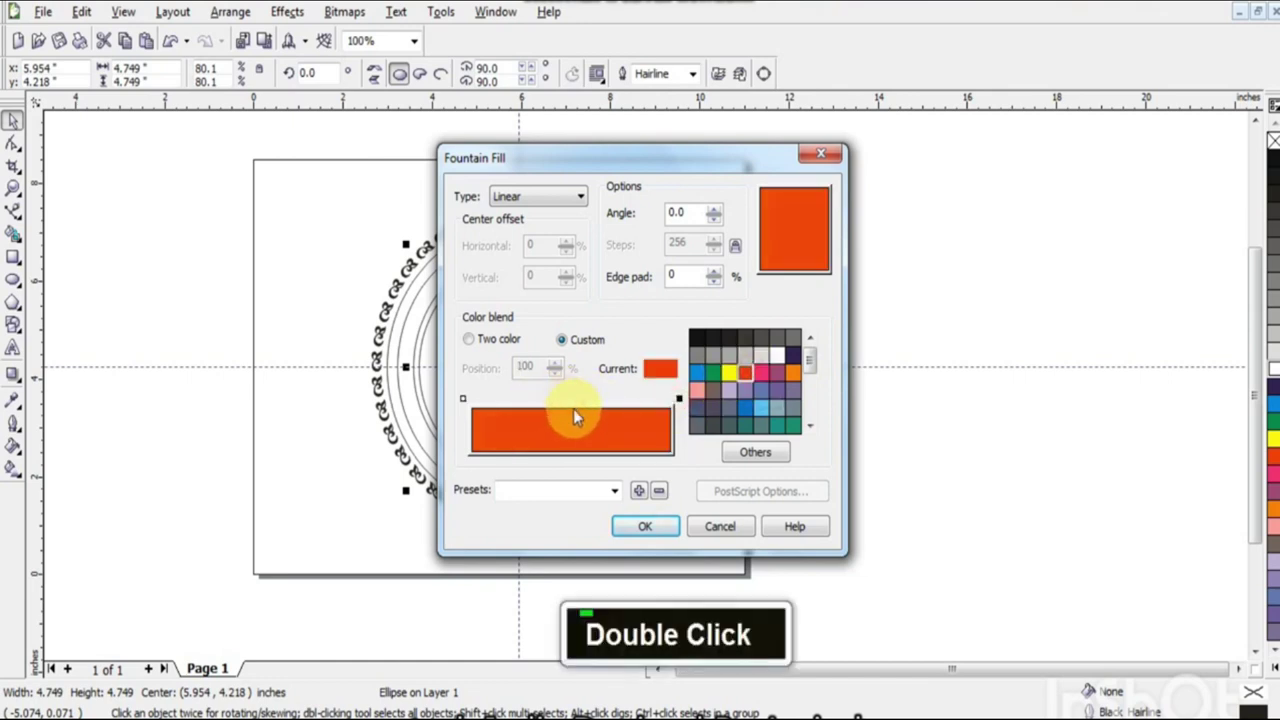
click(727, 374)
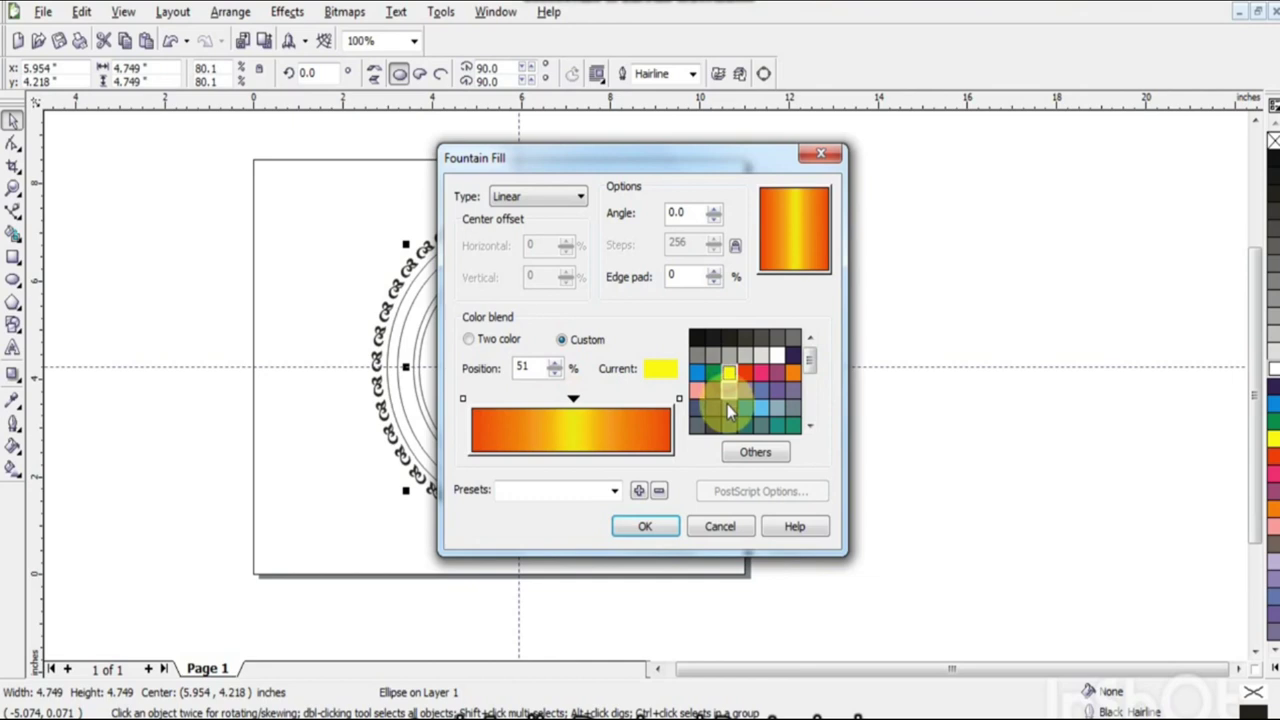
click(645, 526)
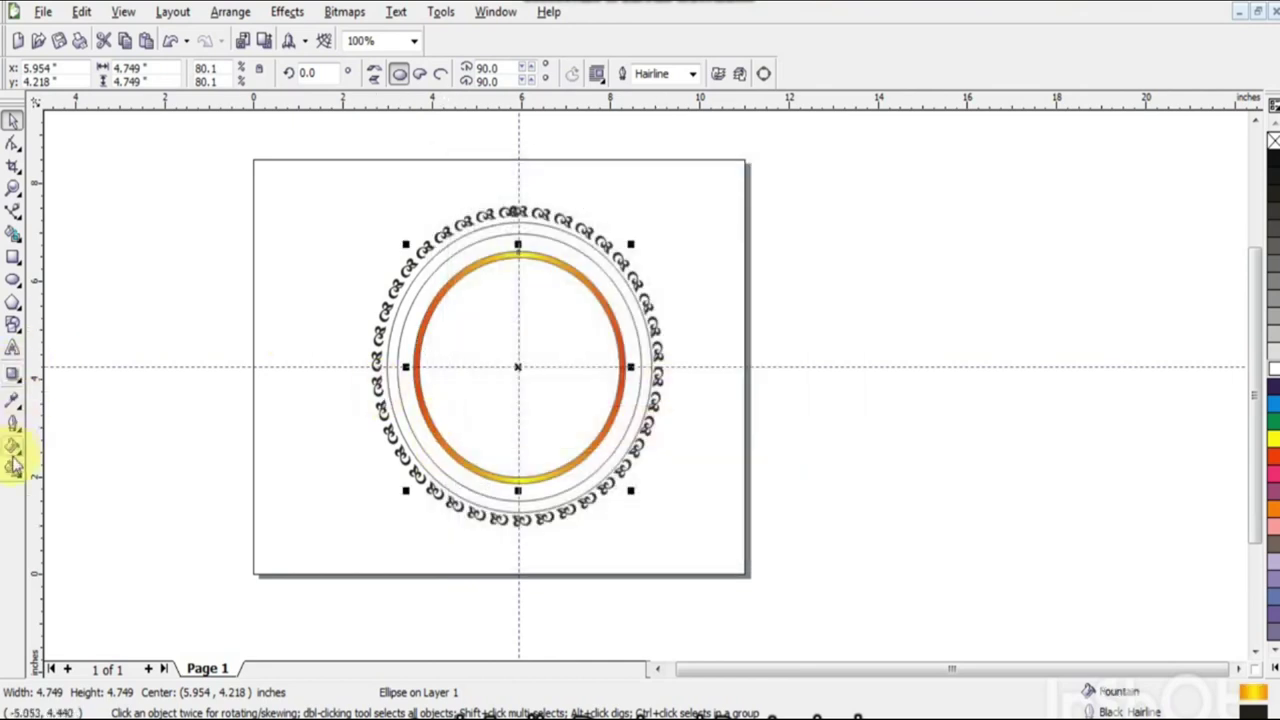
Step: Tilt the inner ring's gradient diagonally from upper left to lower right with Interactive Fill, at about -35.7°
click(14, 470)
drag(410, 368, 396, 266)
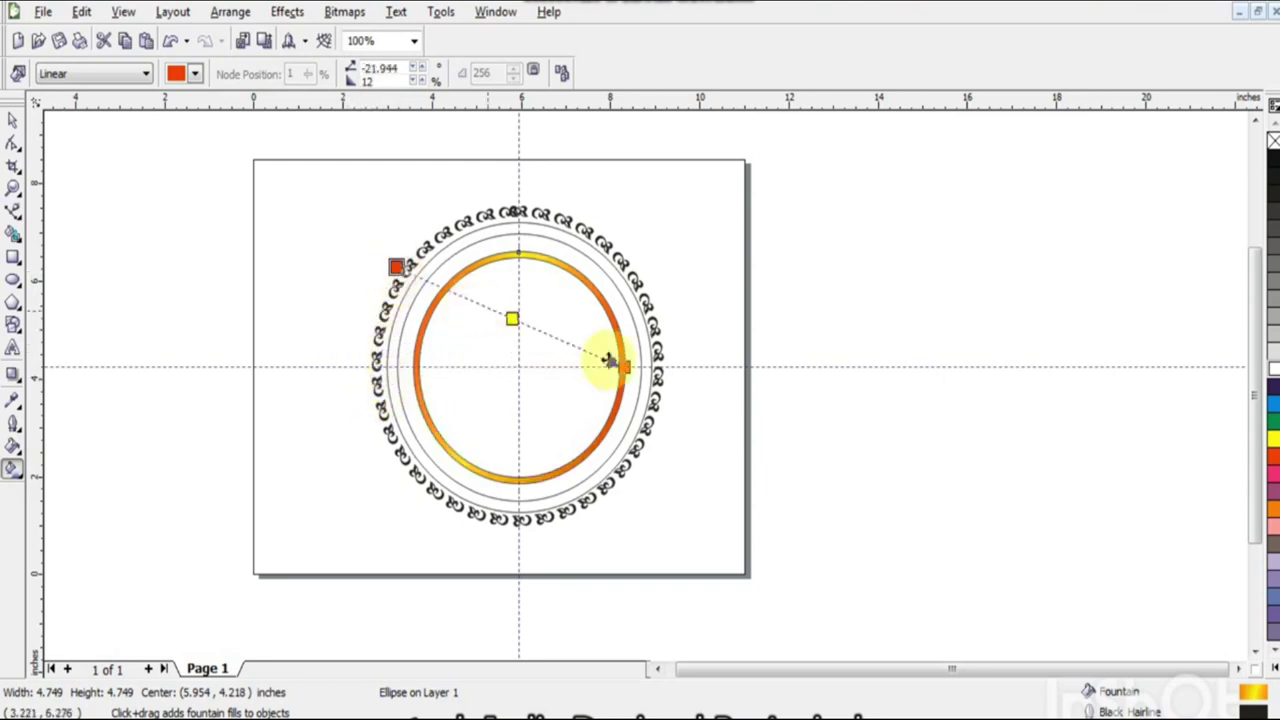
drag(612, 362, 640, 458)
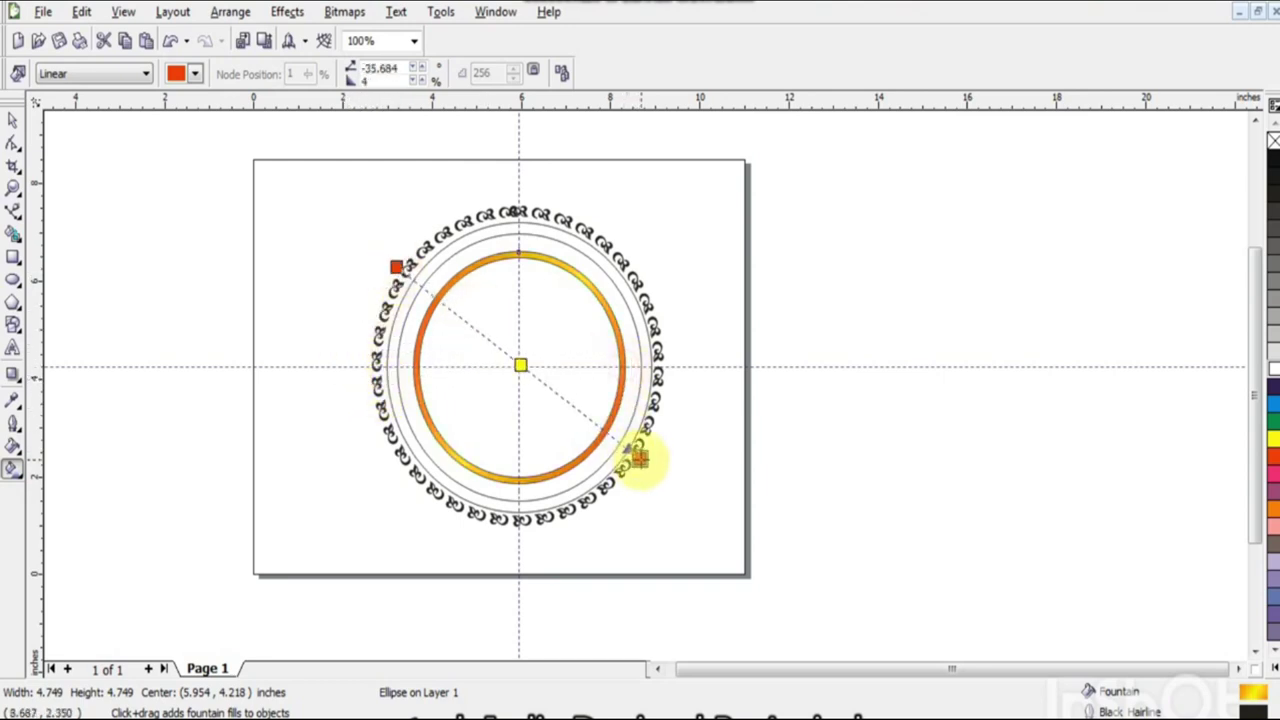
click(118, 264)
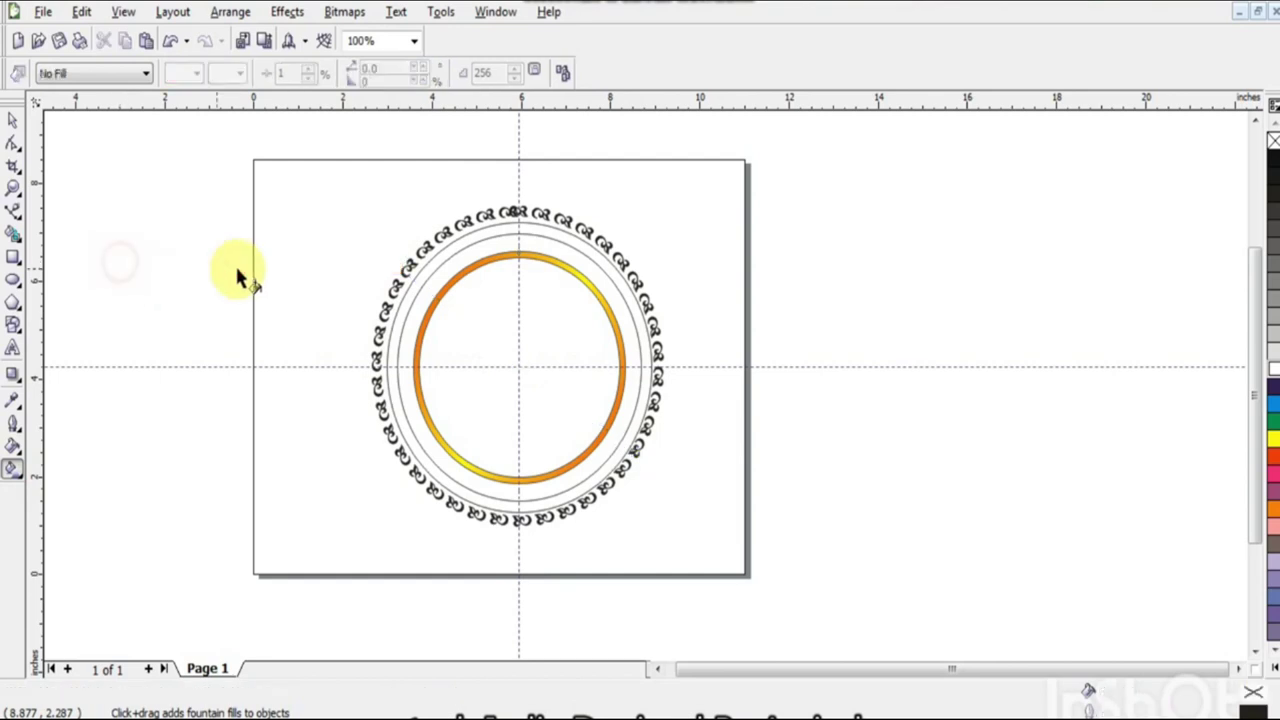
Step: Fill the second-largest circle with white
click(566, 252)
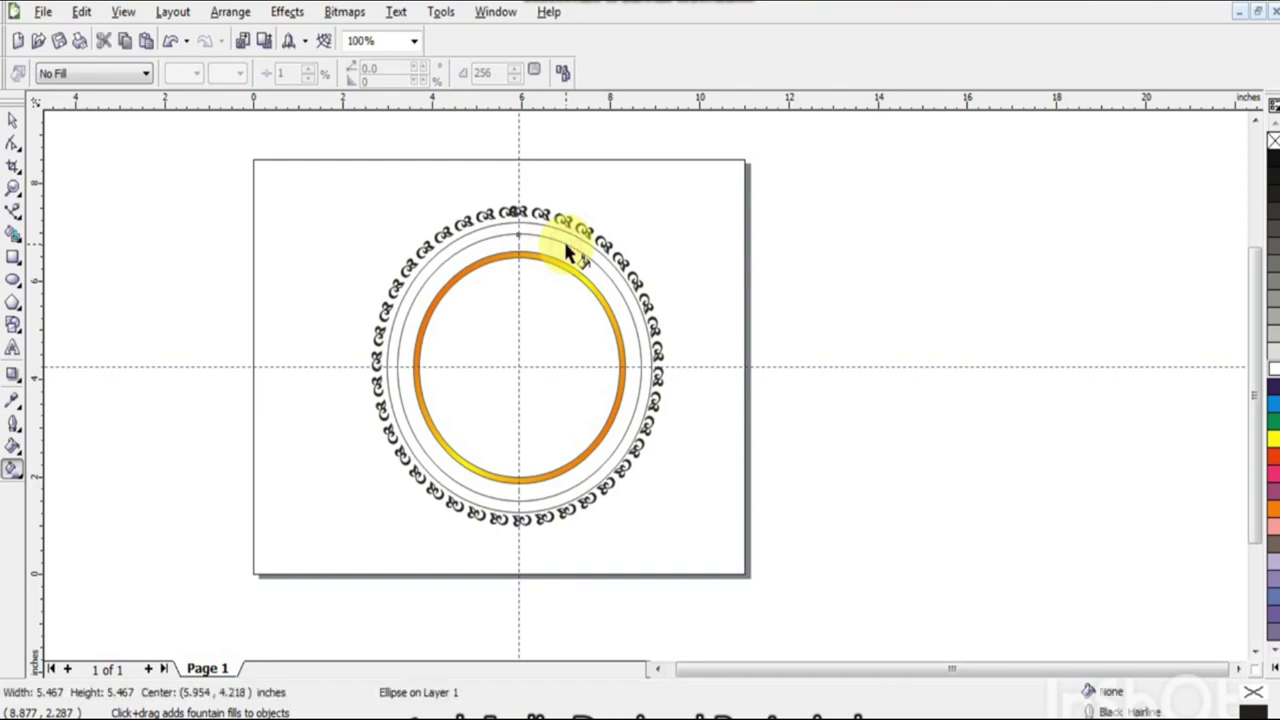
click(1273, 368)
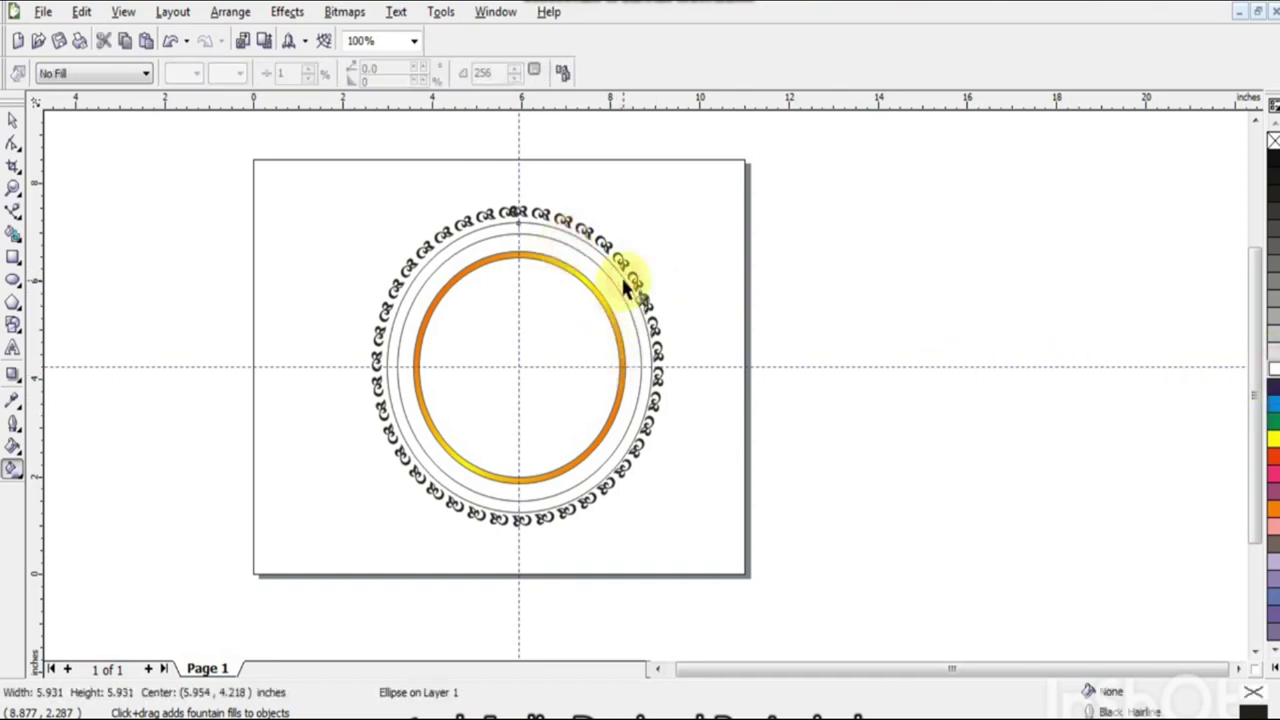
click(12, 121)
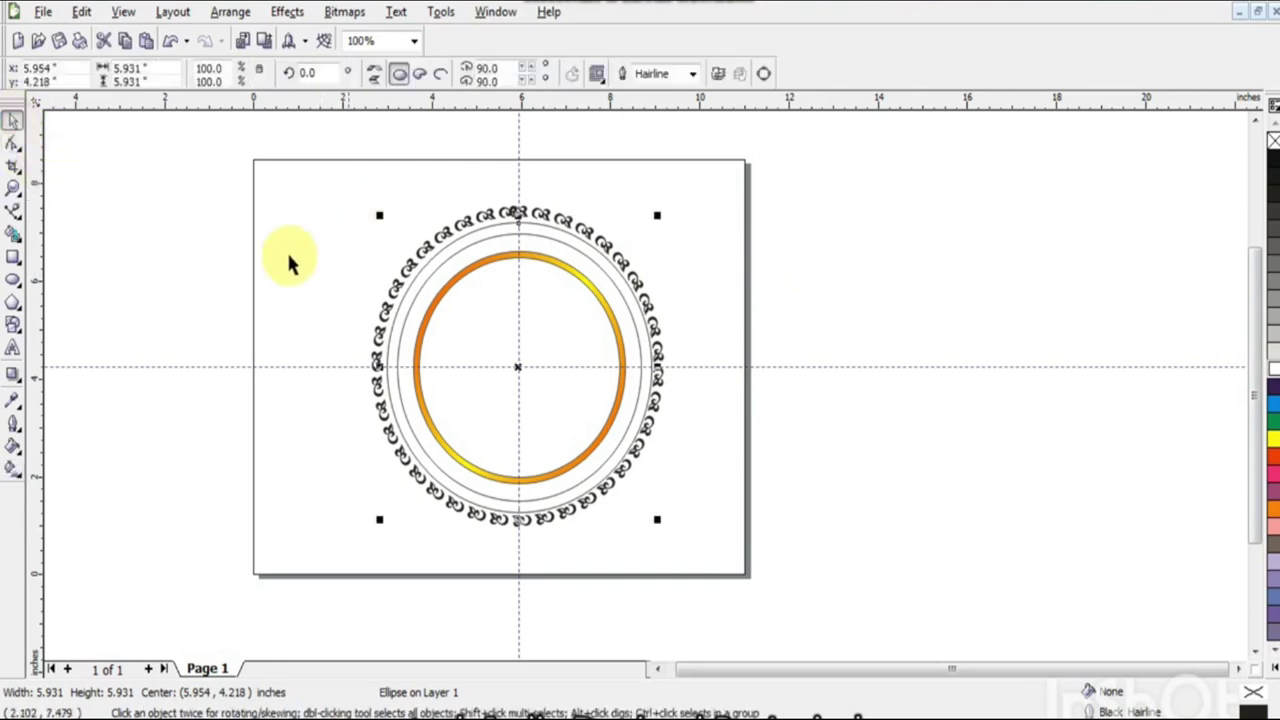
Step: Set up a custom linear fountain fill for the outermost circle with orange-red at both ends and yellow at position 51%
click(16, 447)
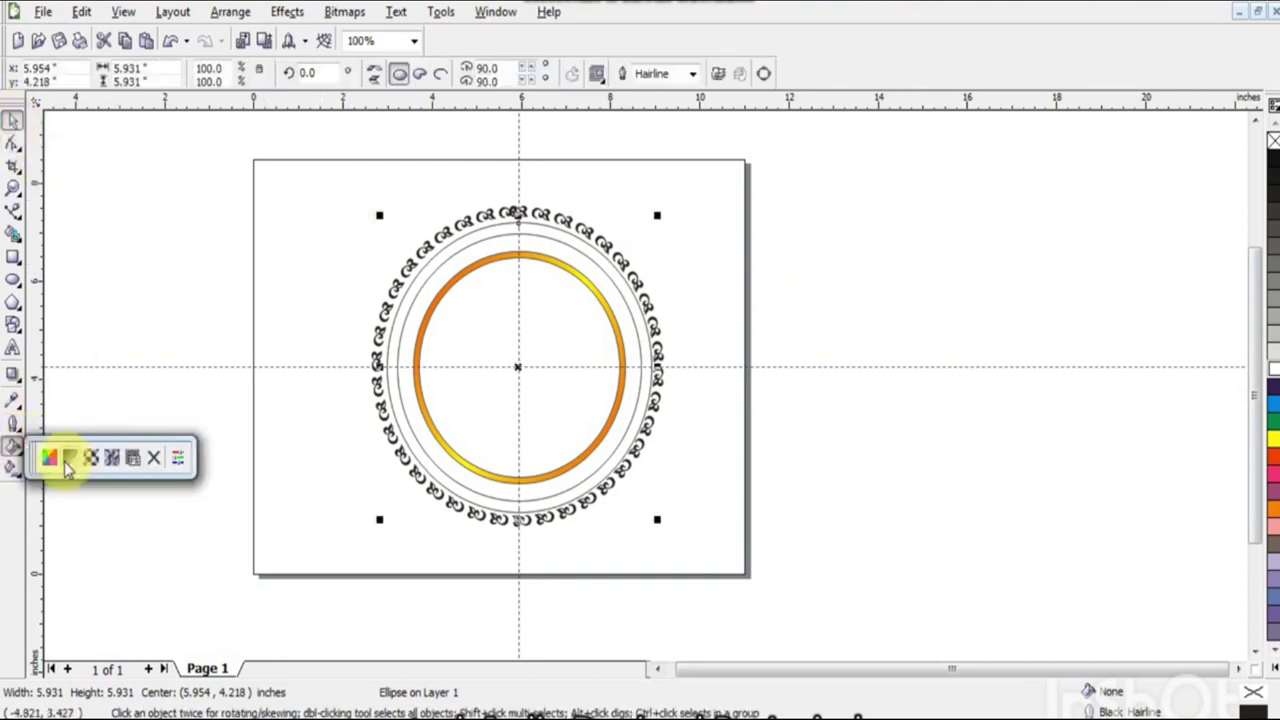
click(76, 461)
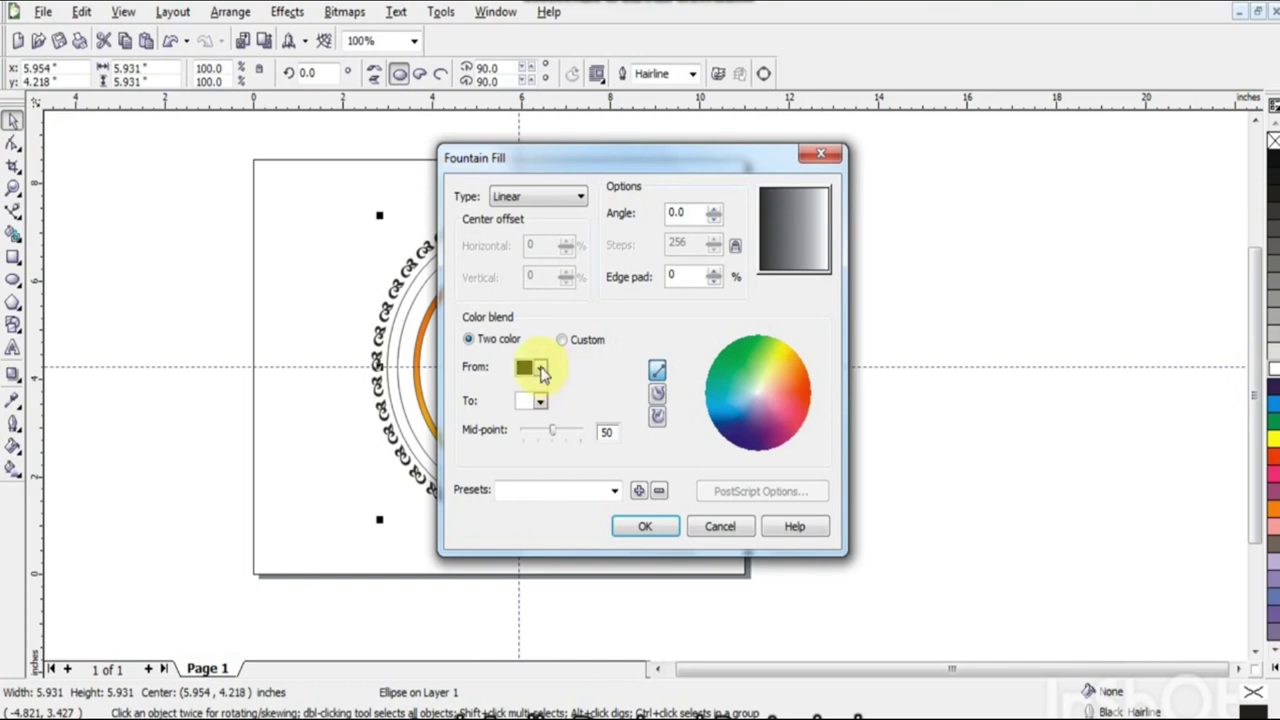
click(540, 369)
click(557, 441)
click(563, 340)
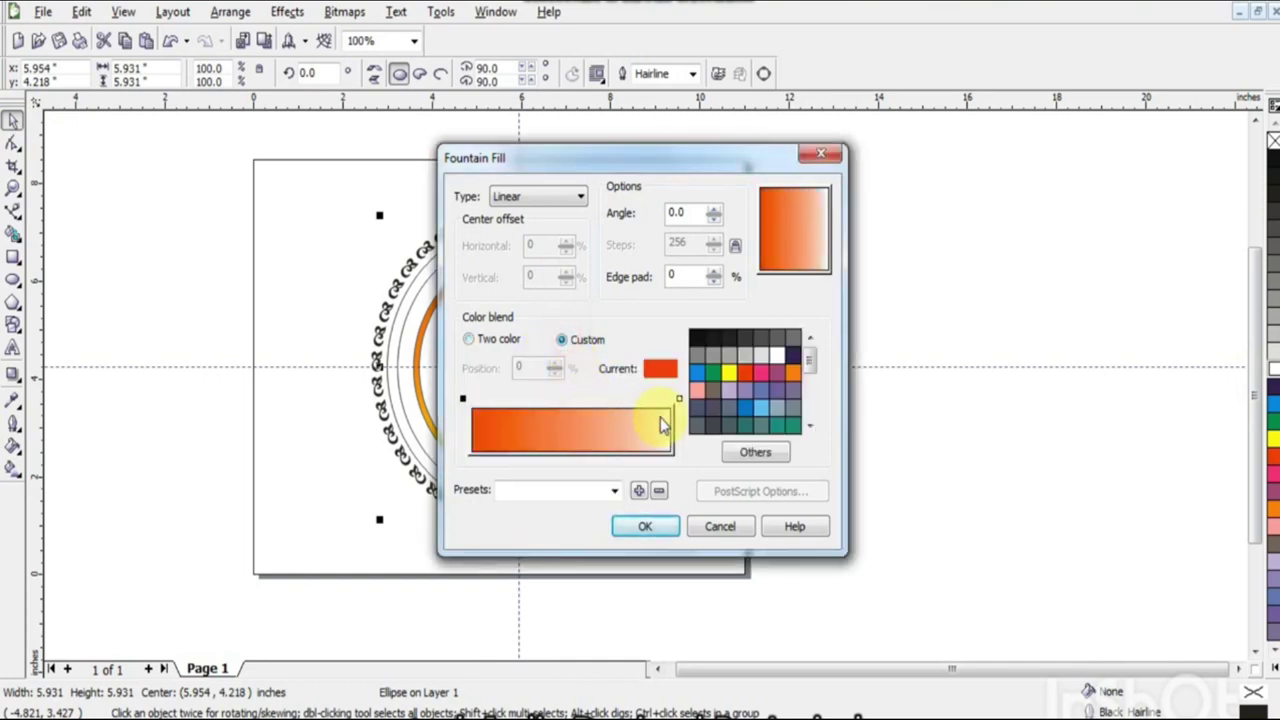
click(745, 372)
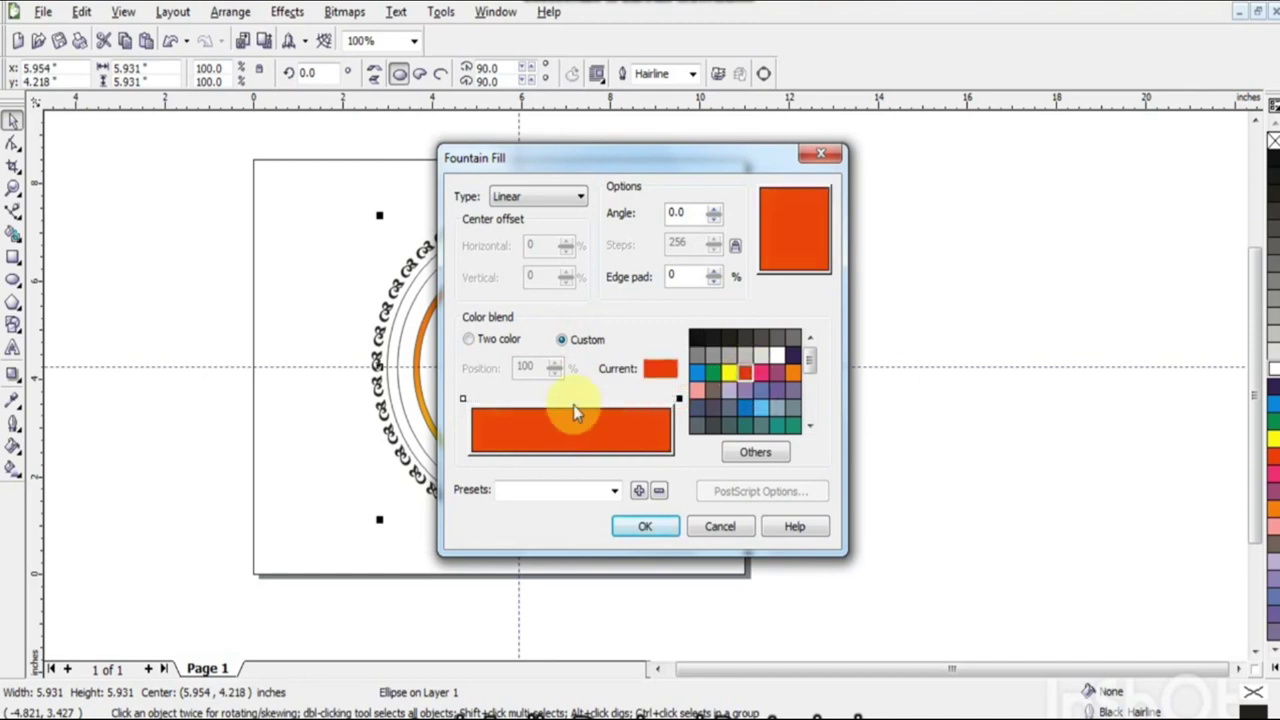
click(573, 400)
double_click(573, 400)
click(728, 372)
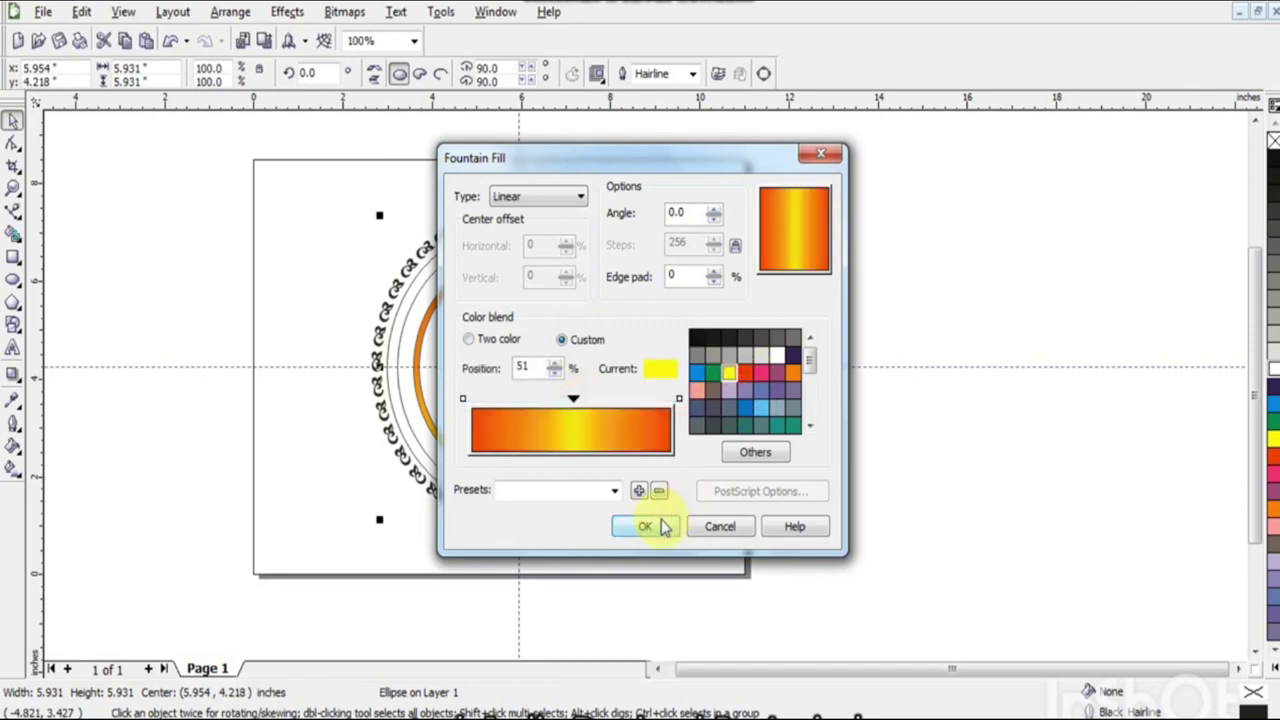
Step: Tilt the outer ring's gradient with Interactive Fill to about -20.3°, starting beyond the circle's upper left, and deselect it
click(12, 466)
drag(378, 367, 339, 278)
drag(637, 364, 648, 402)
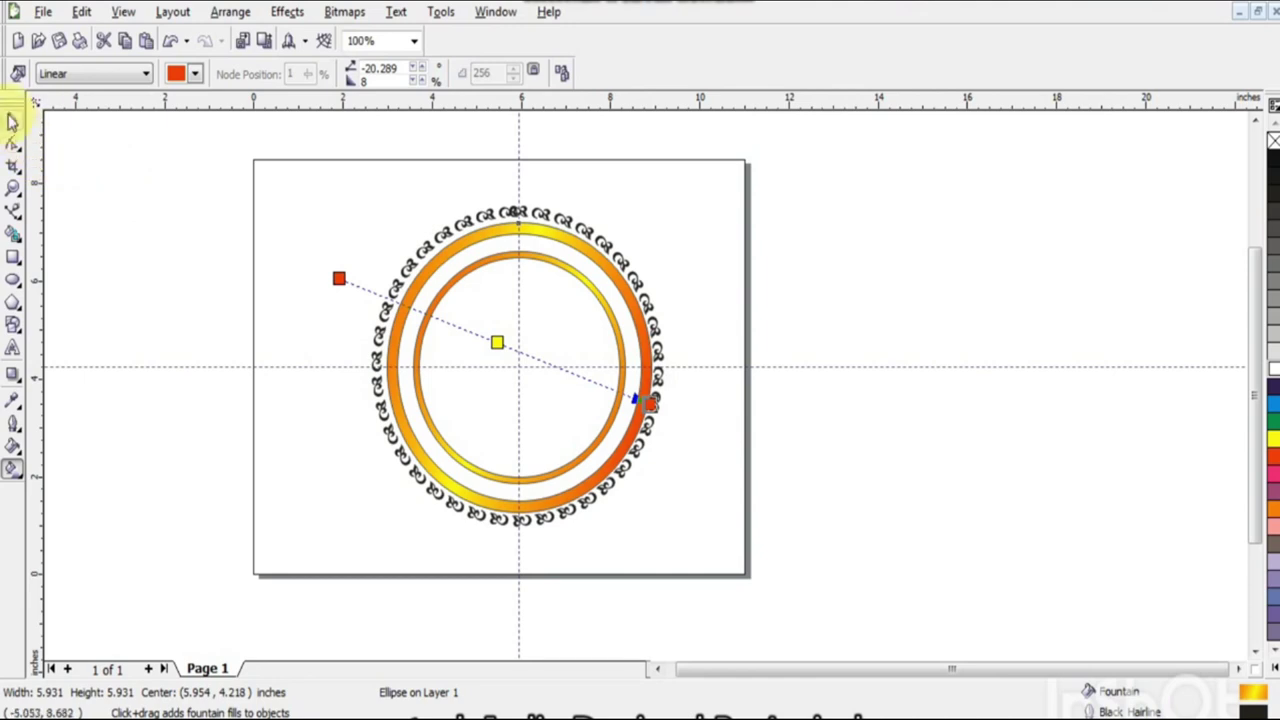
click(12, 120)
click(160, 283)
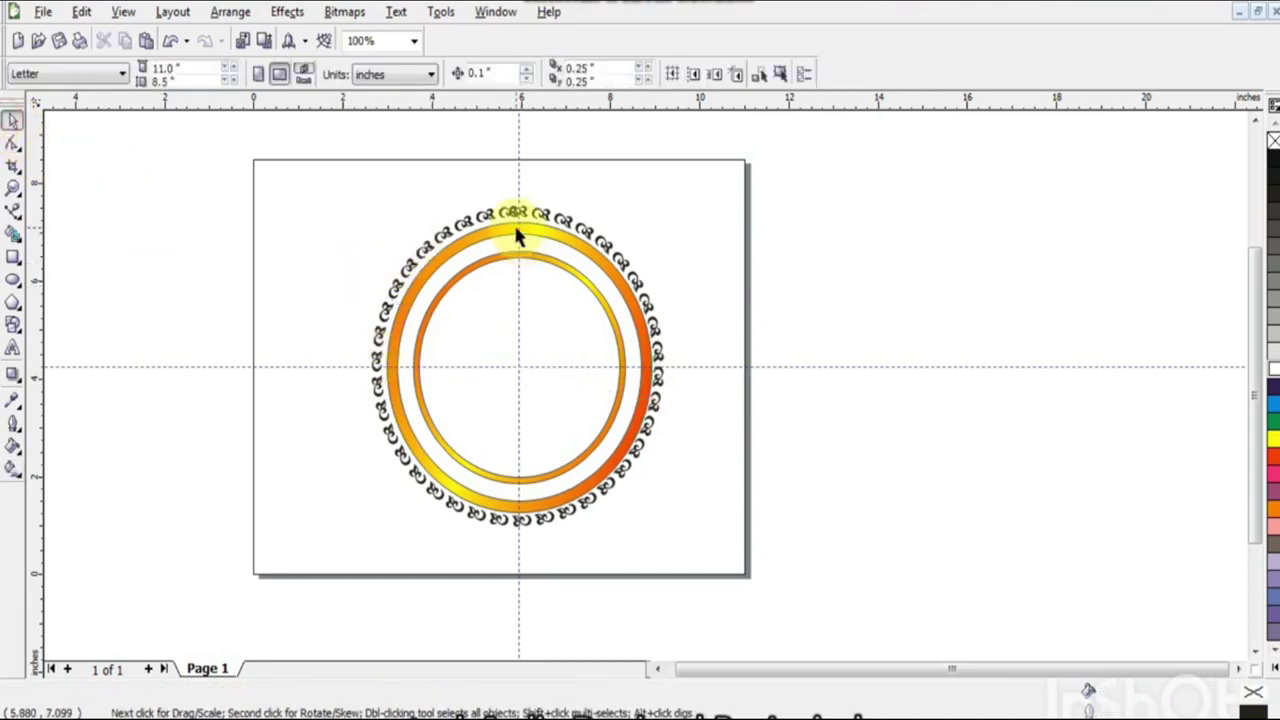
Step: Draw a small circle about 0.2 inches across in the white band between the rings, near the top of the emblem
click(14, 283)
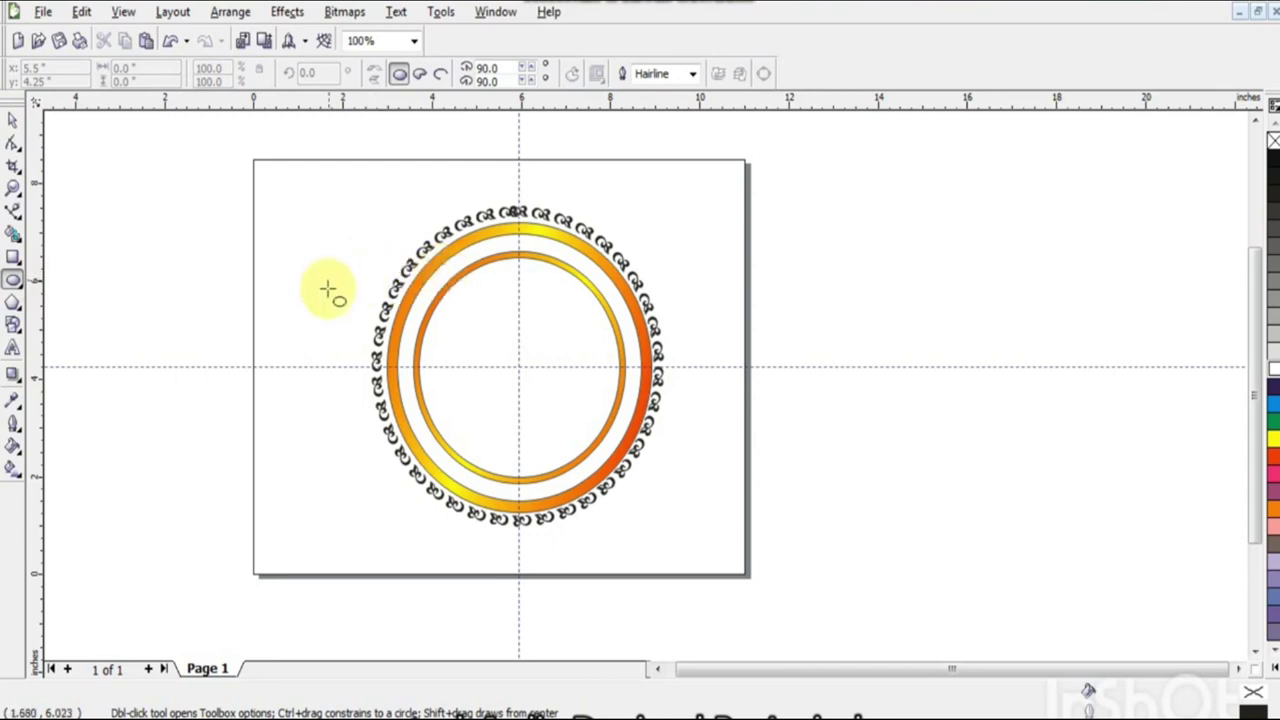
key(ctrl)
key(F2)
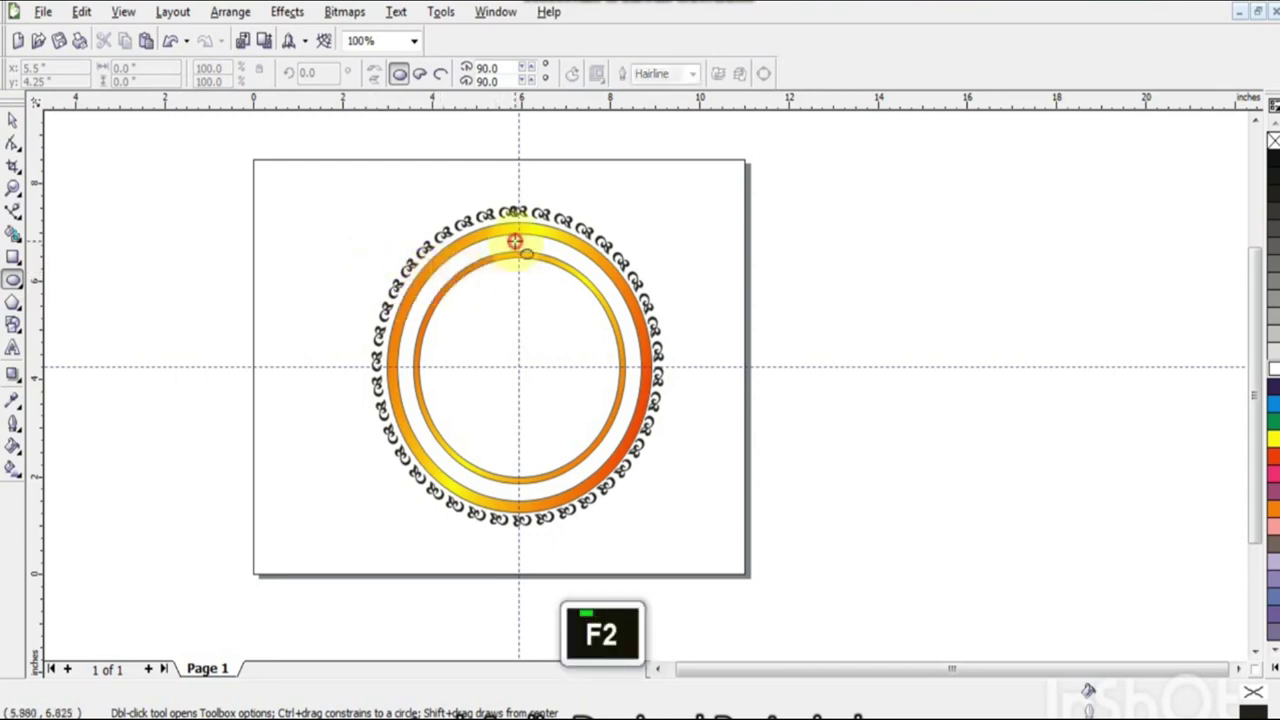
click(514, 249)
drag(581, 390, 617, 428)
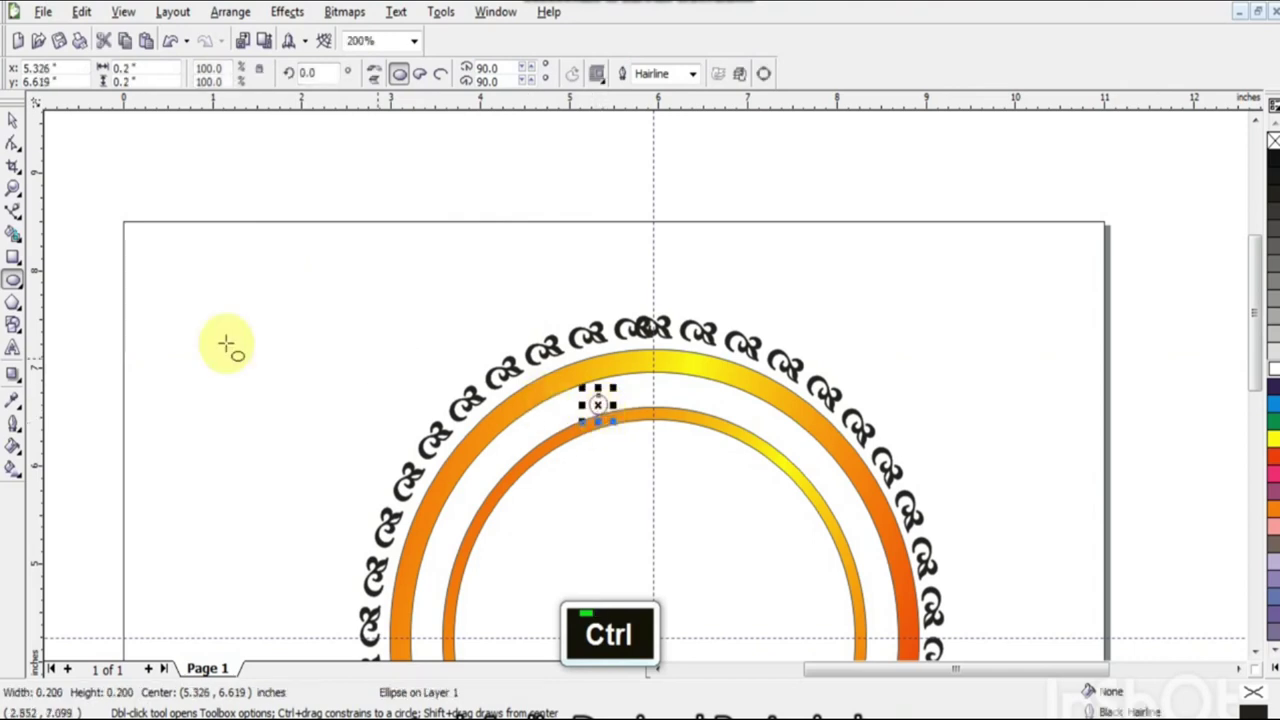
Step: Copy only the fill of the outer gradient ring onto the small circle
click(90, 15)
click(163, 257)
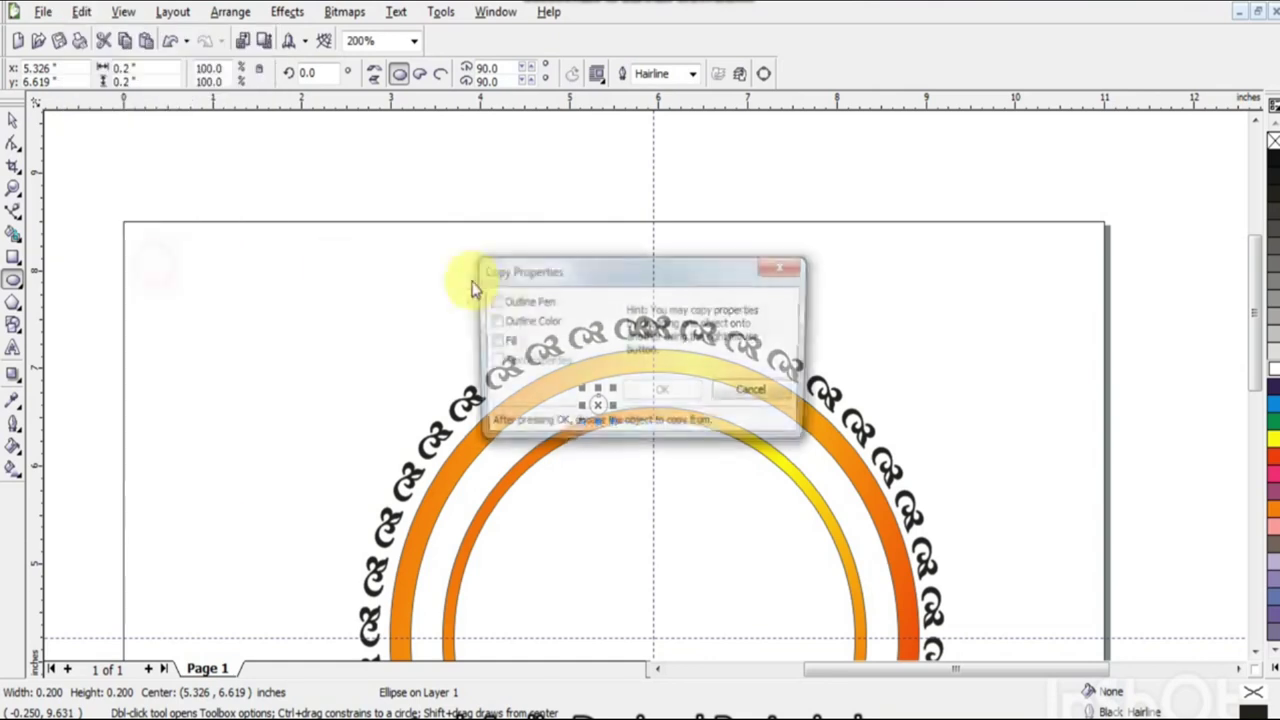
click(506, 341)
click(662, 393)
click(494, 429)
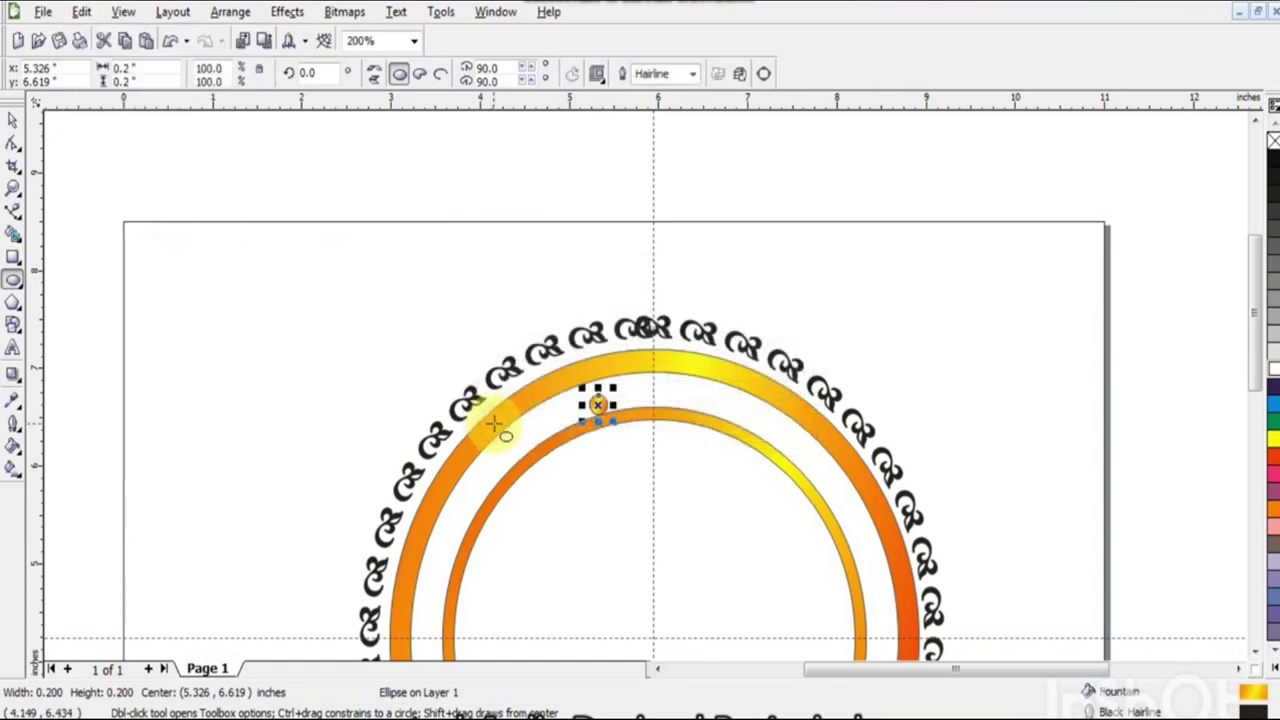
Step: Move the small circle onto the vertical guideline, centred in the white band at the top of the emblem
click(12, 122)
drag(600, 403, 647, 391)
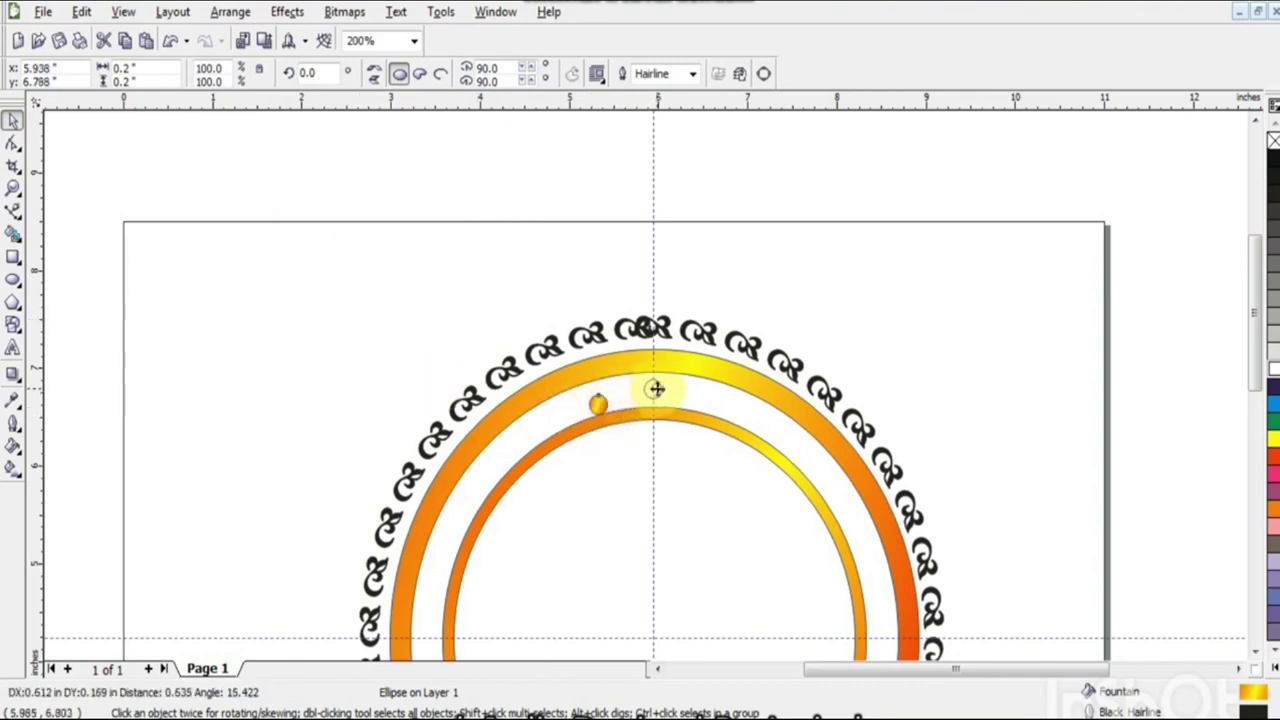
drag(655, 388, 653, 389)
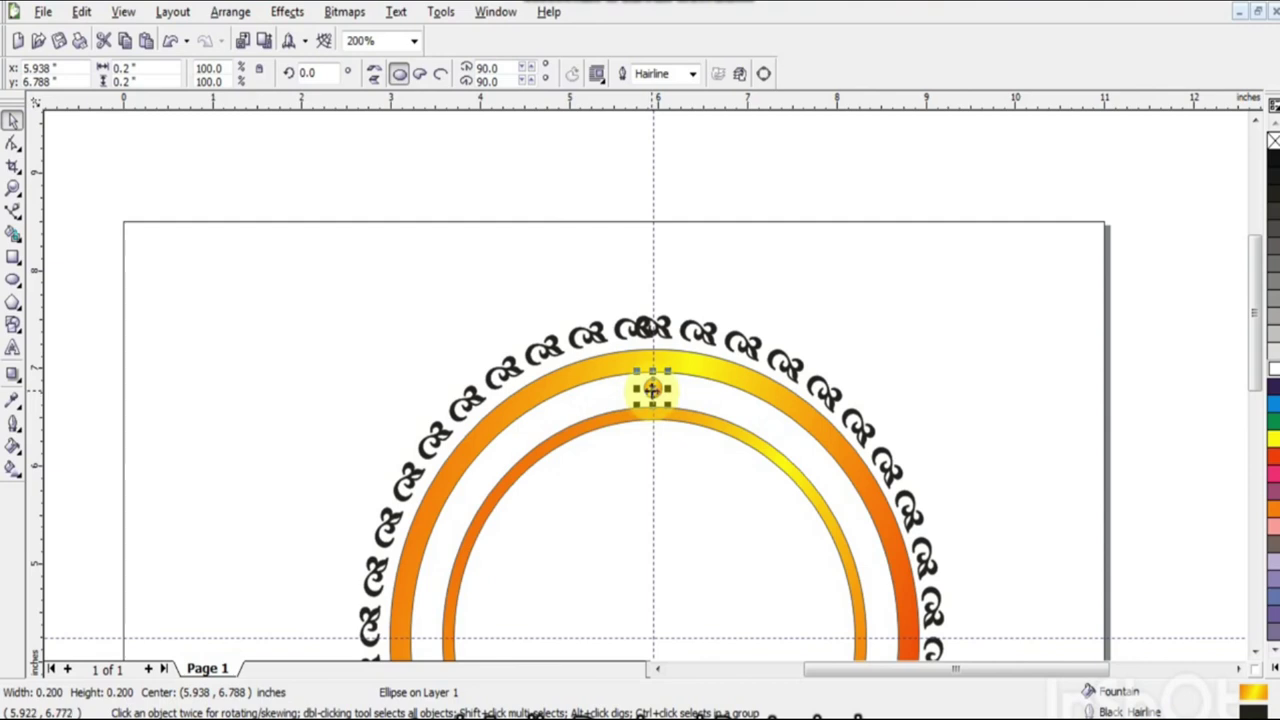
Step: Set the small circle's rotation centre at the guideline intersection and make a copy rotated about 13° clockwise
double_click(1256, 652)
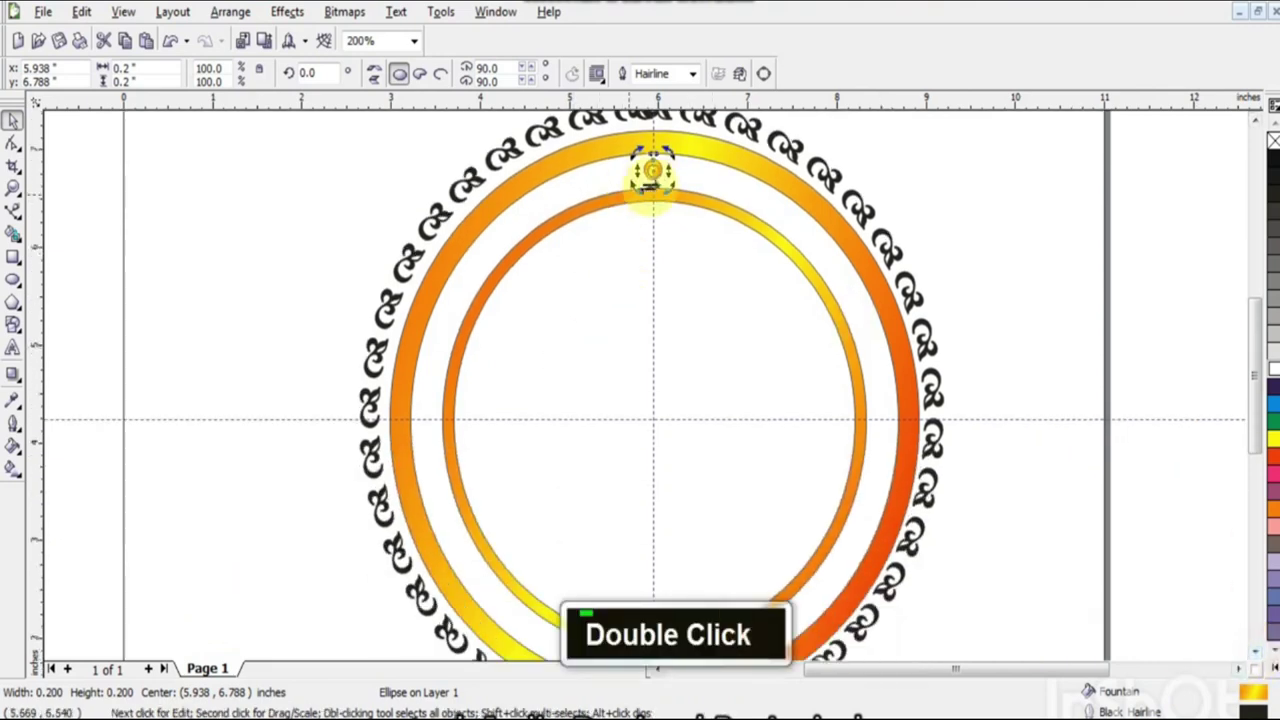
drag(652, 170, 653, 402)
click(660, 170)
drag(666, 155, 722, 172)
right_click(722, 172)
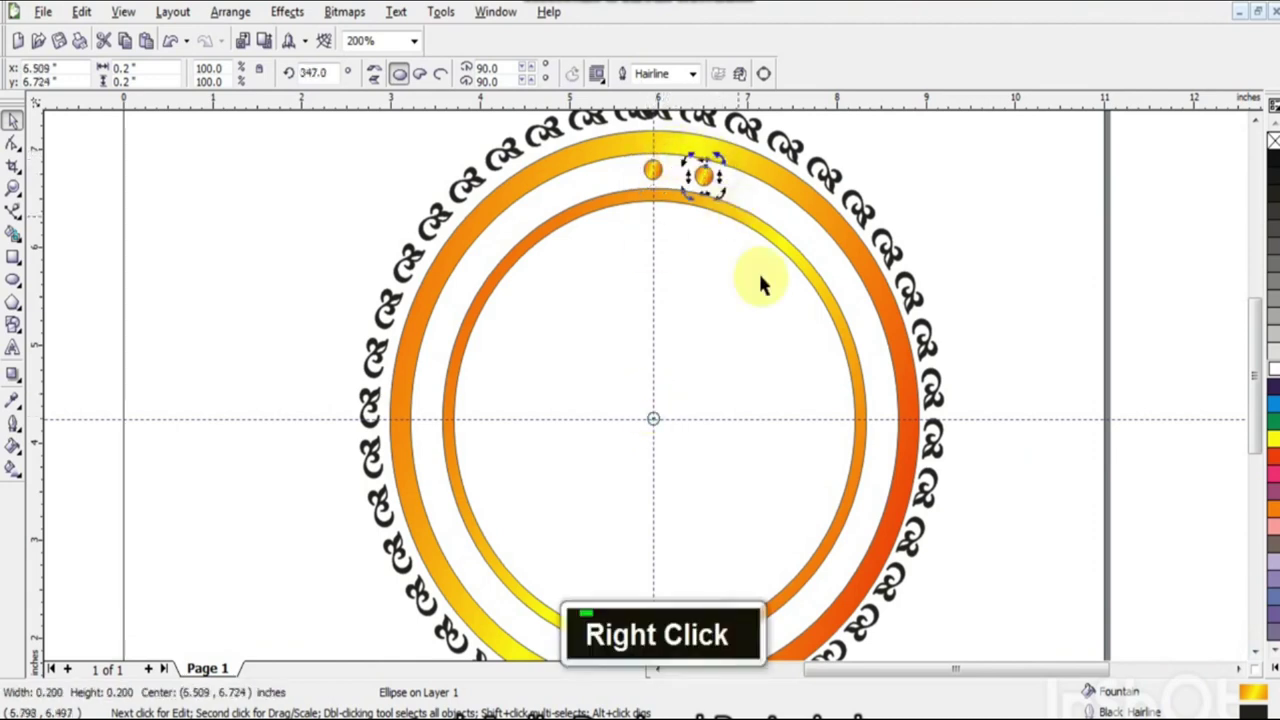
Step: Repeat the rotated duplicate until the small circles go all the way around the white band, and deselect
key(ctrl+r)
key(ctrl+r)
key(ctrl+r)
key(ctrl+r)
key(ctrl+r)
key(ctrl+r)
key(ctrl+r)
key(ctrl+r)
key(ctrl+r)
key(ctrl+r)
key(ctrl+r)
key(ctrl+r)
key(ctrl+r)
key(ctrl+r)
key(ctrl+r)
key(ctrl+r)
key(ctrl+r)
key(ctrl+r)
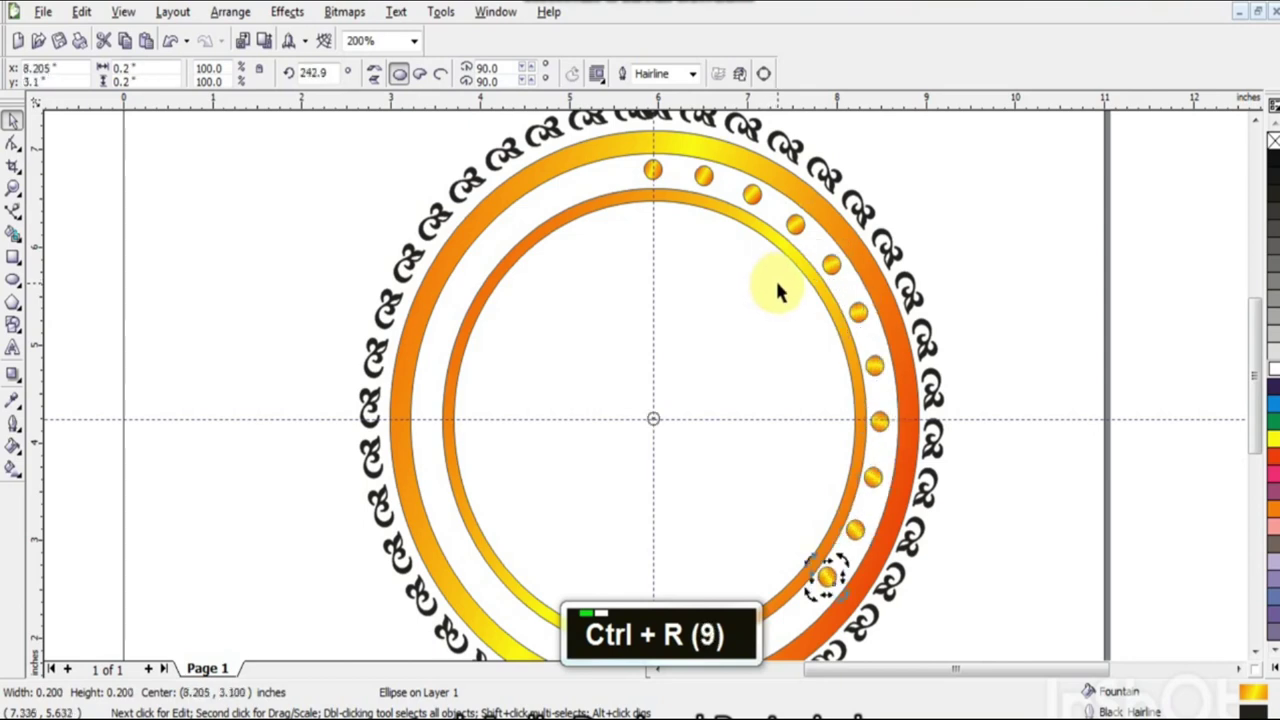
key(ctrl+r)
key(ctrl+r)
key(ctrl+r)
key(ctrl+r)
key(ctrl+r)
key(ctrl+r)
key(ctrl+r)
key(ctrl+r)
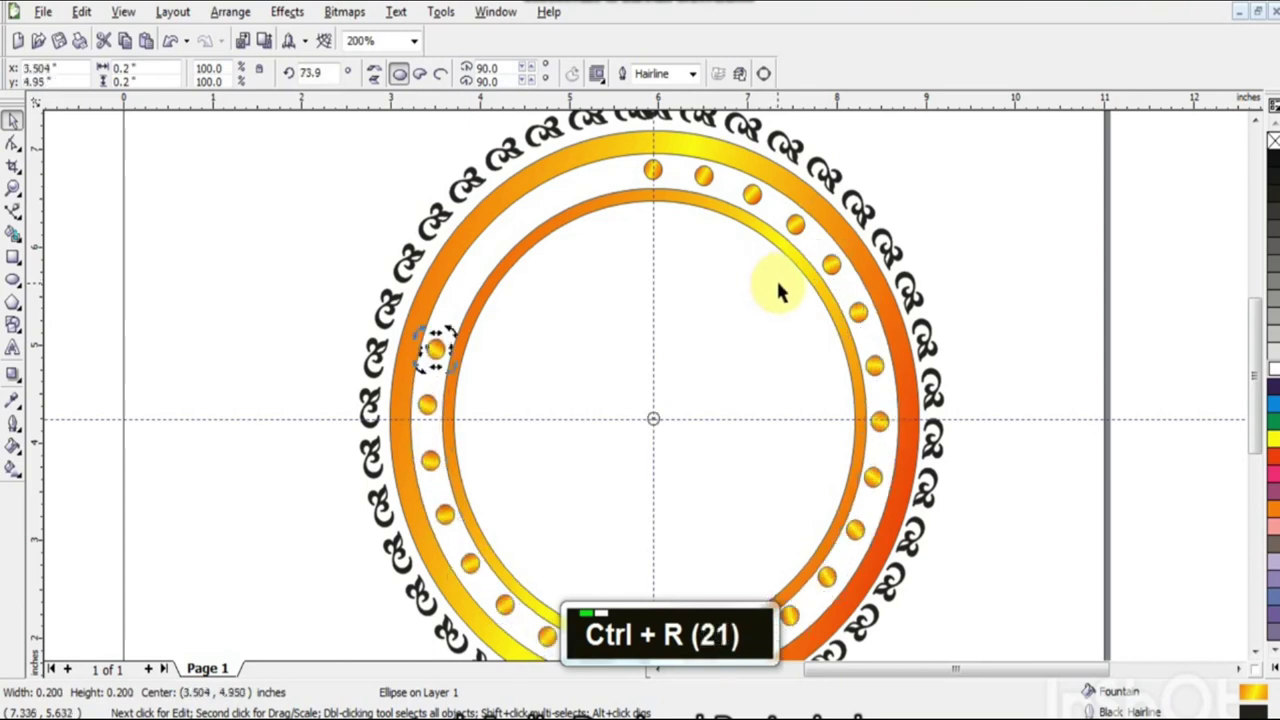
click(269, 203)
click(618, 174)
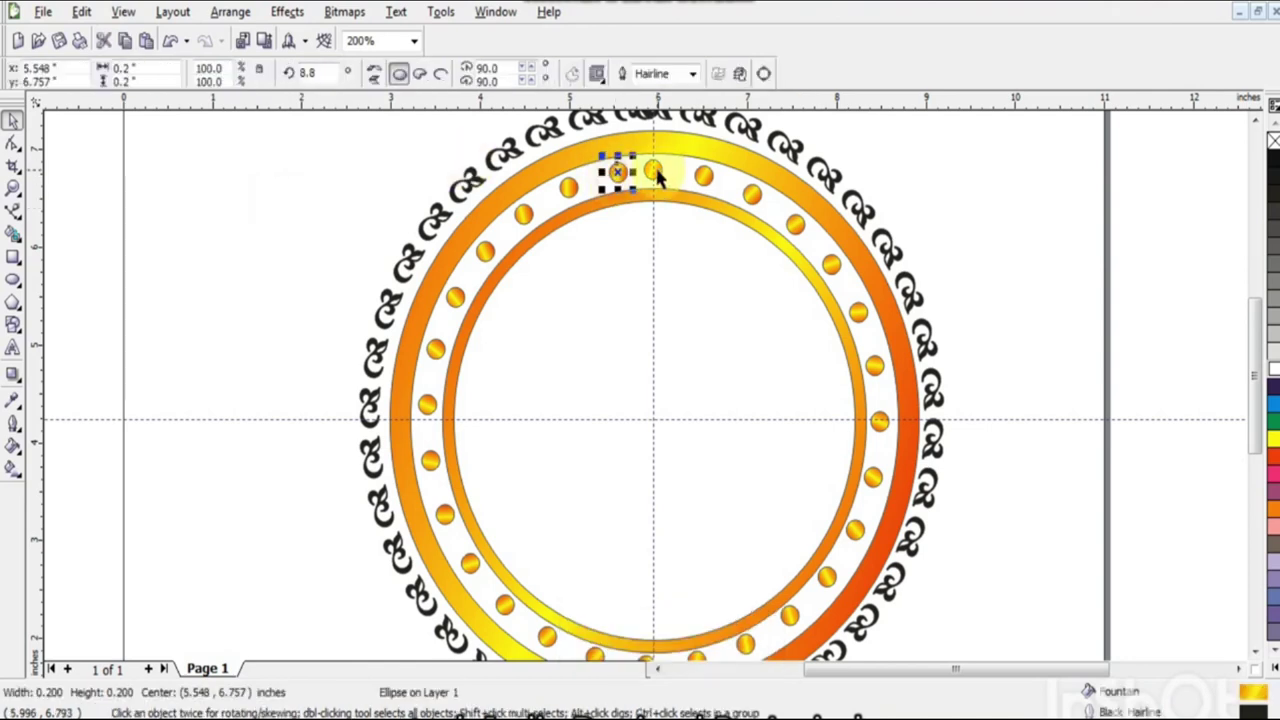
shift+click(652, 172)
shift+click(704, 177)
shift+click(752, 195)
shift+click(795, 225)
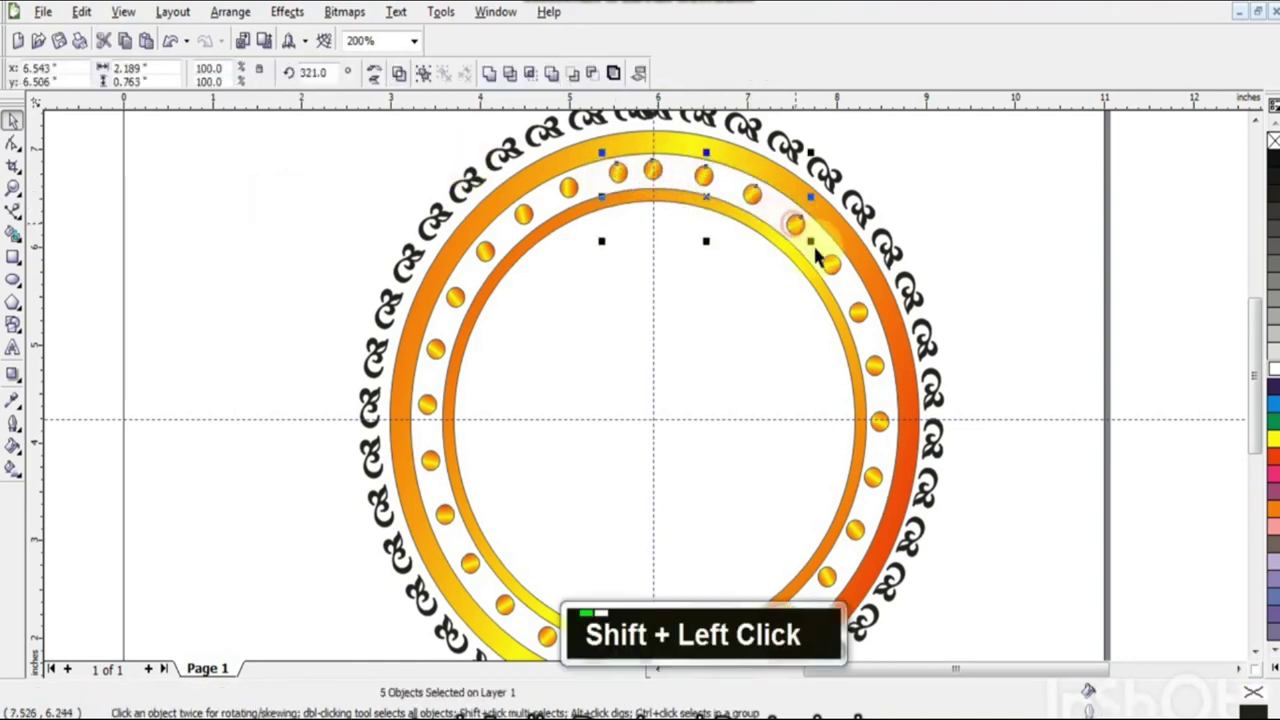
click(967, 201)
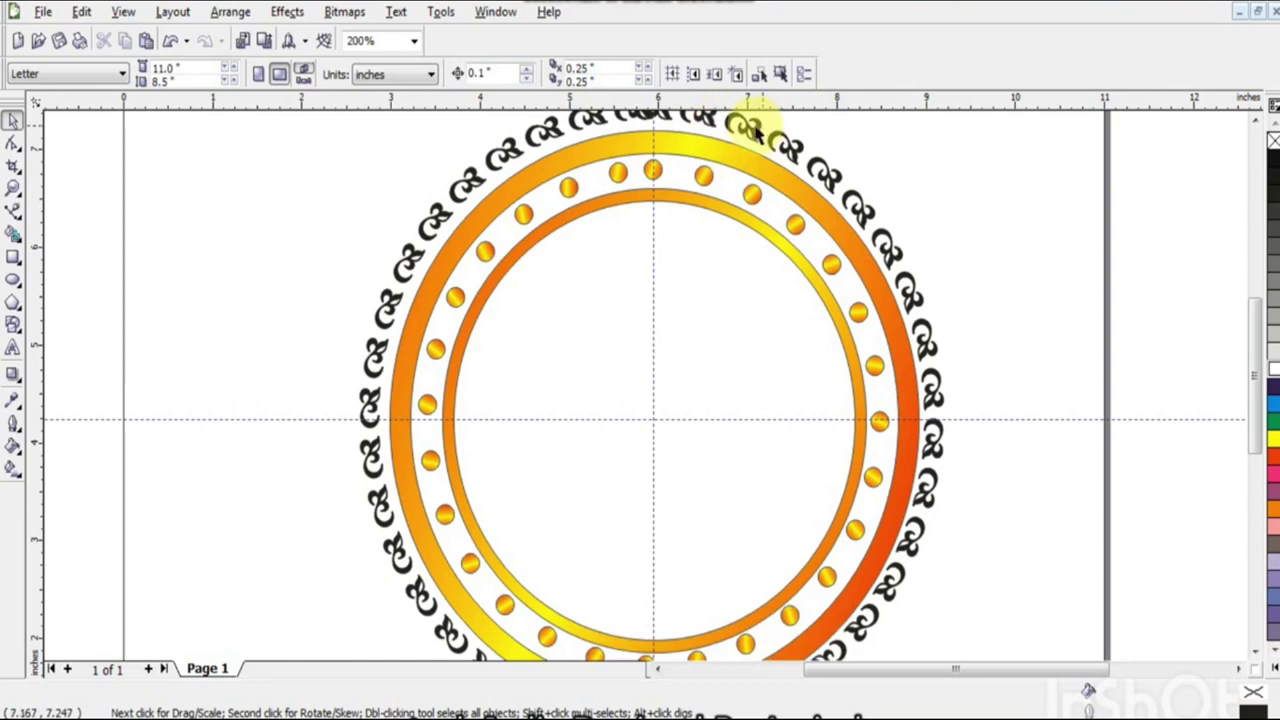
shift+click(745, 125)
shift+click(795, 150)
shift+click(830, 185)
shift+click(862, 205)
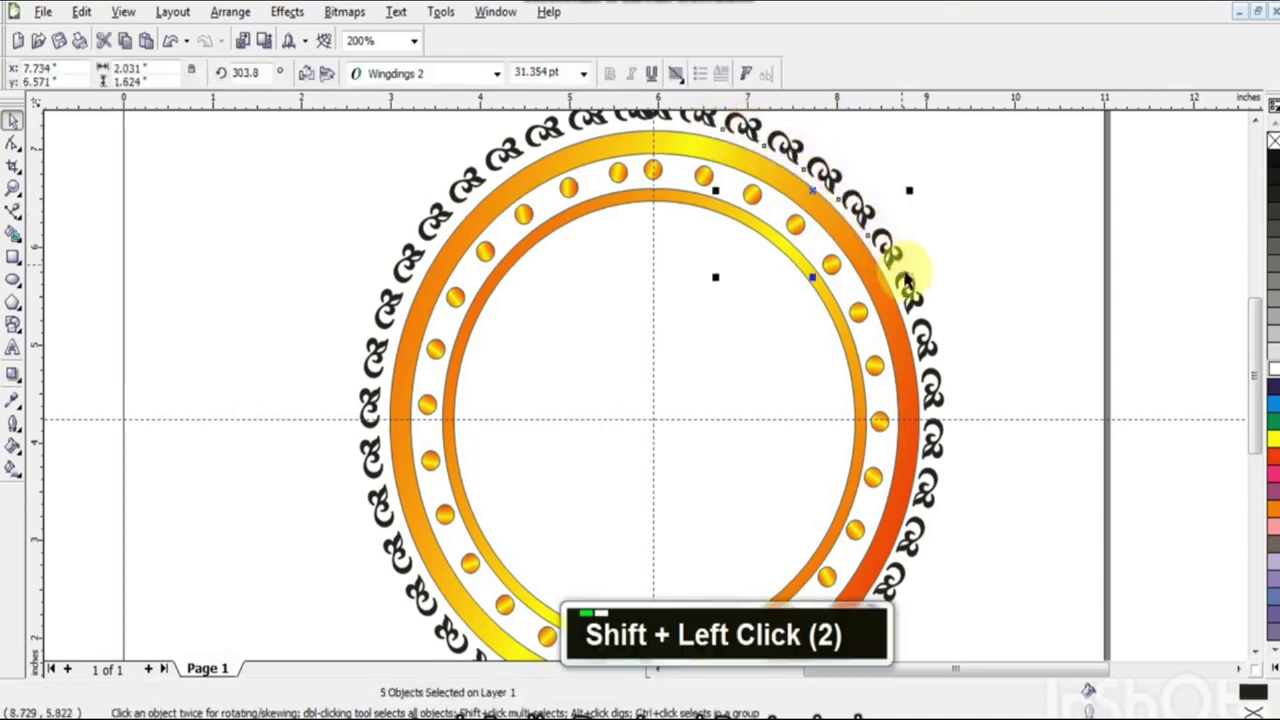
shift+click(918, 318)
shift+click(926, 345)
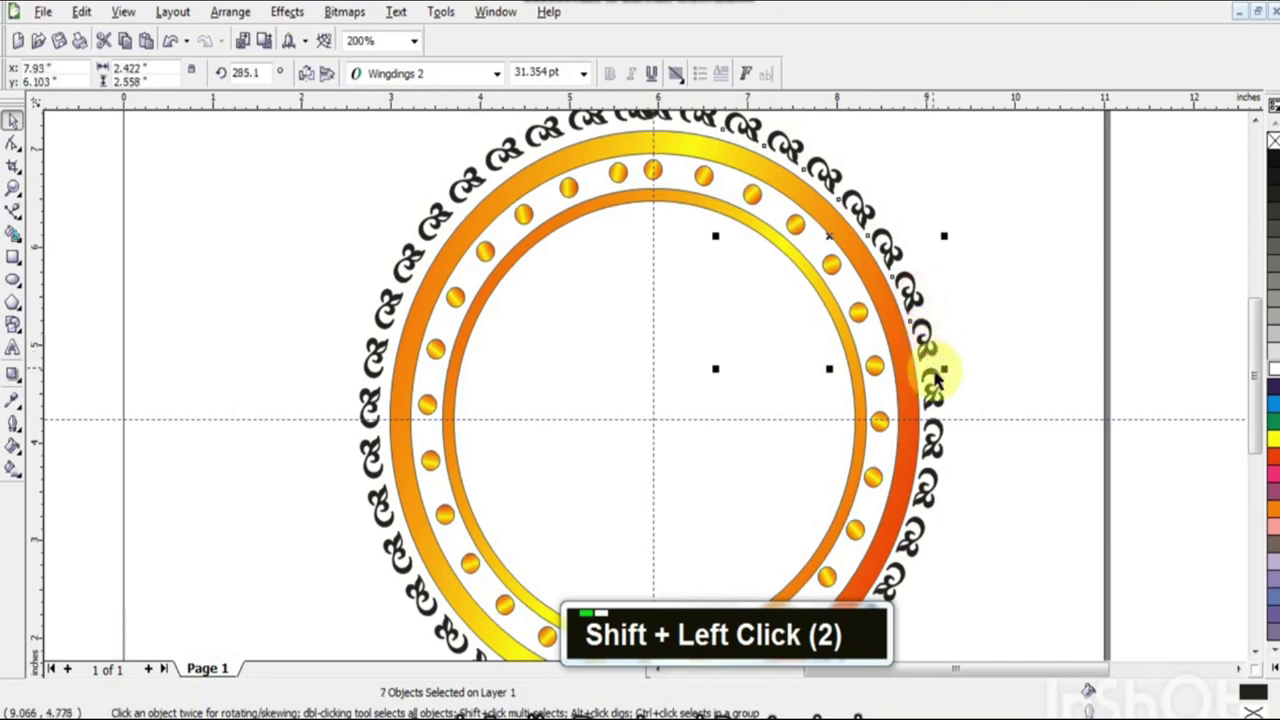
shift+click(935, 400)
shift+click(935, 437)
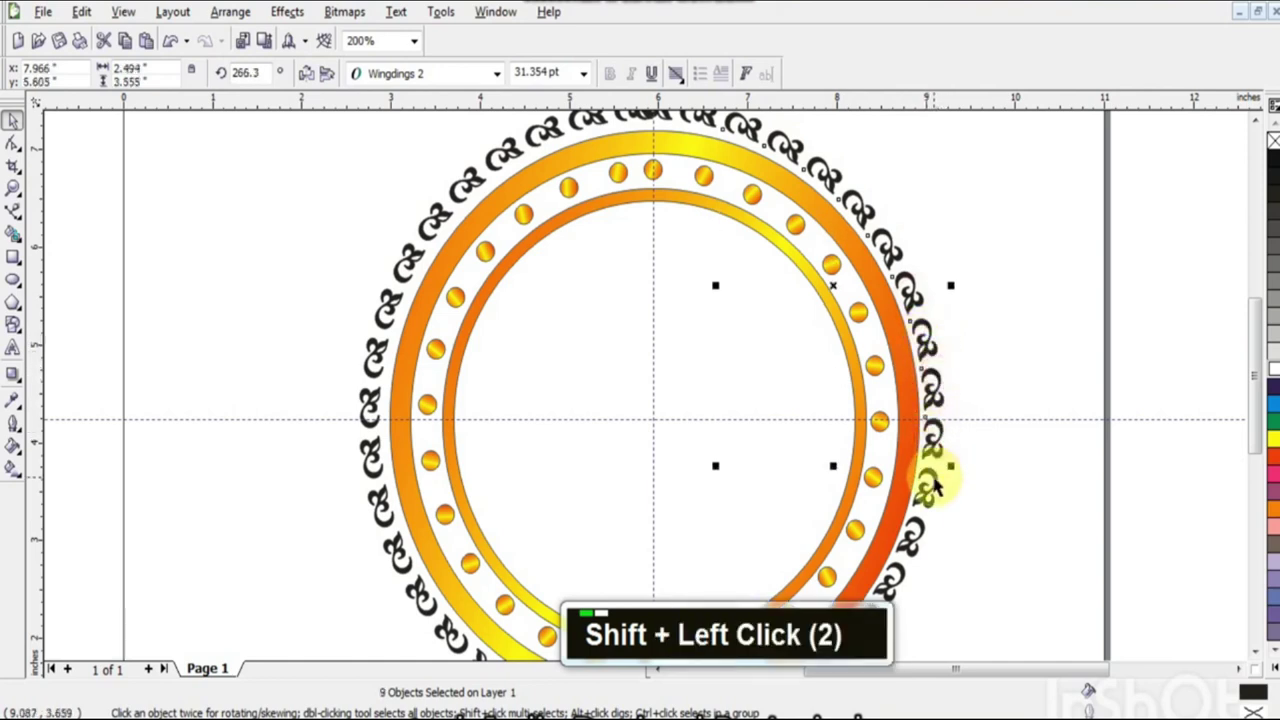
shift+click(932, 487)
shift+click(914, 540)
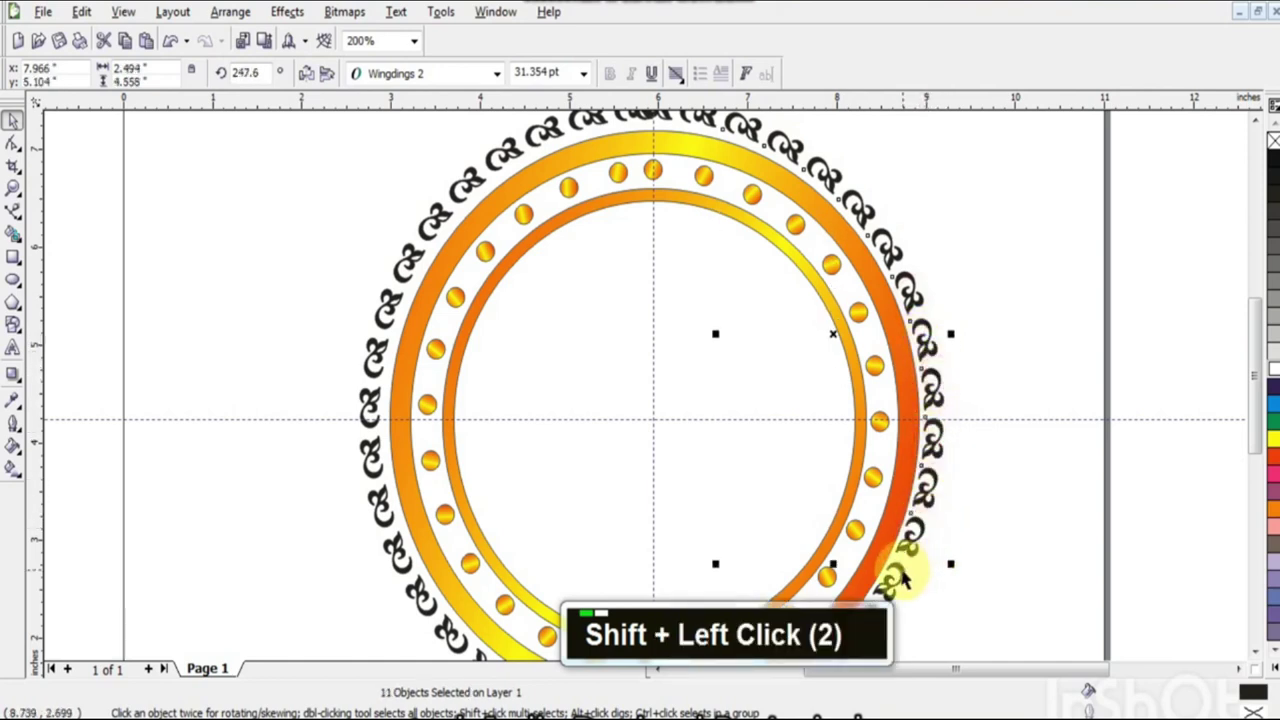
shift+click(897, 578)
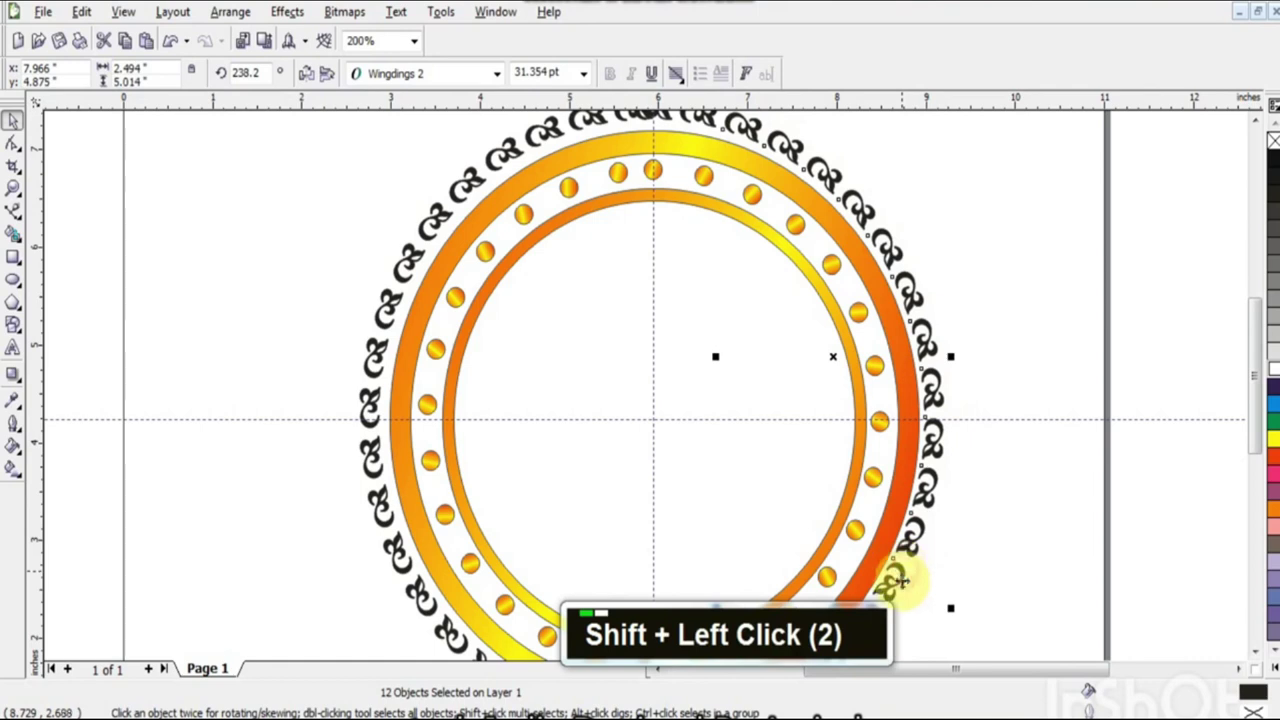
click(1254, 653)
double_click(1254, 653)
click(1043, 586)
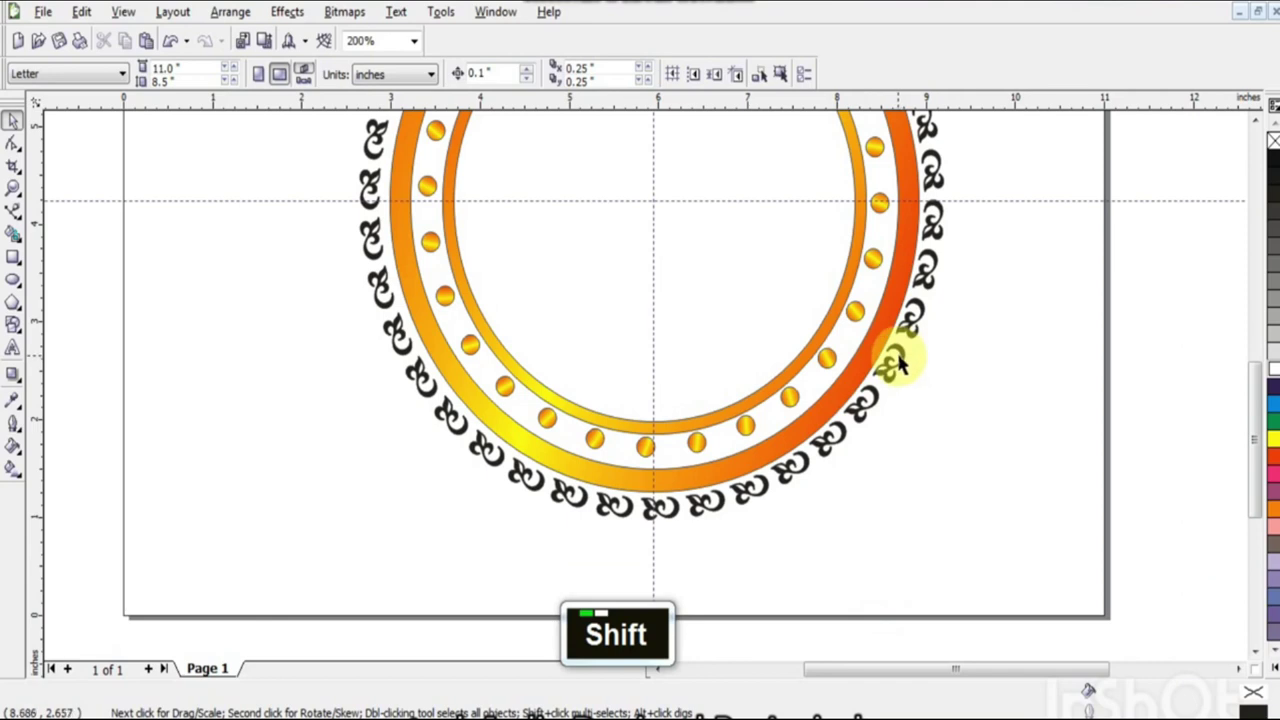
drag(950, 285, 760, 490)
click(988, 435)
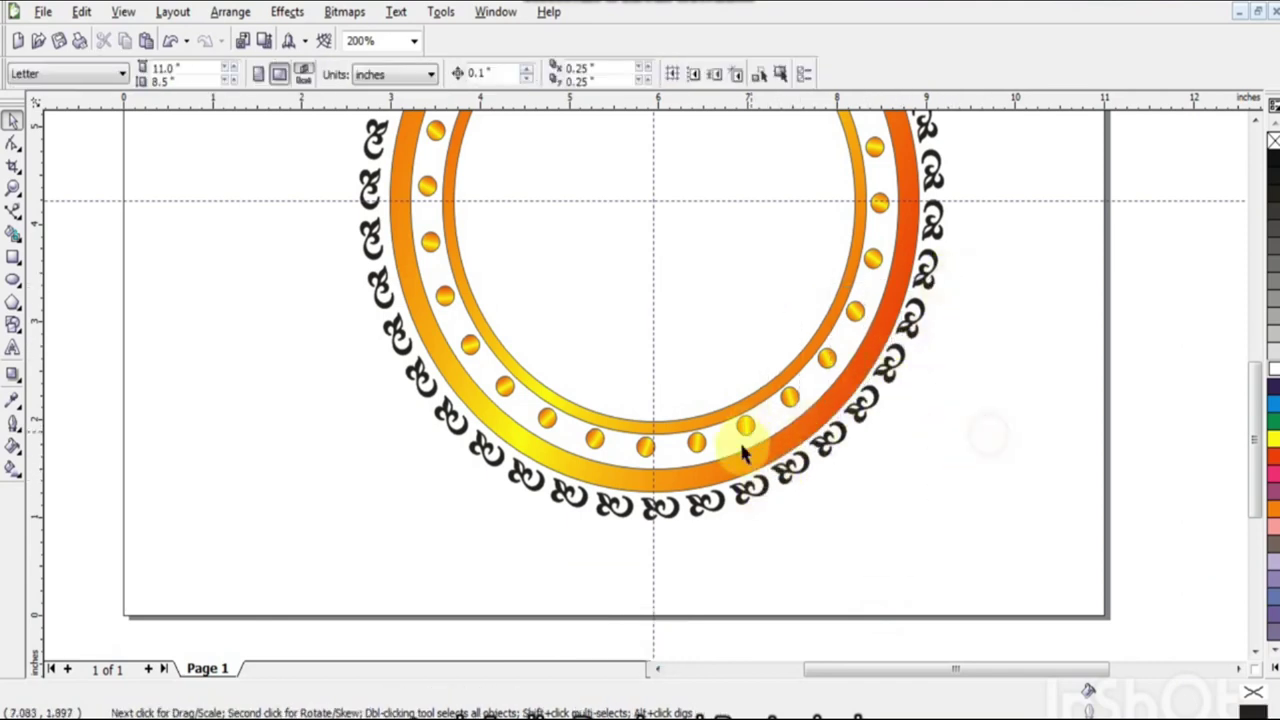
Step: Copy only the fill of the outer gradient ring onto the 15 Wingdings 2 ornaments along the emblem's right side
click(718, 512)
key(F3)
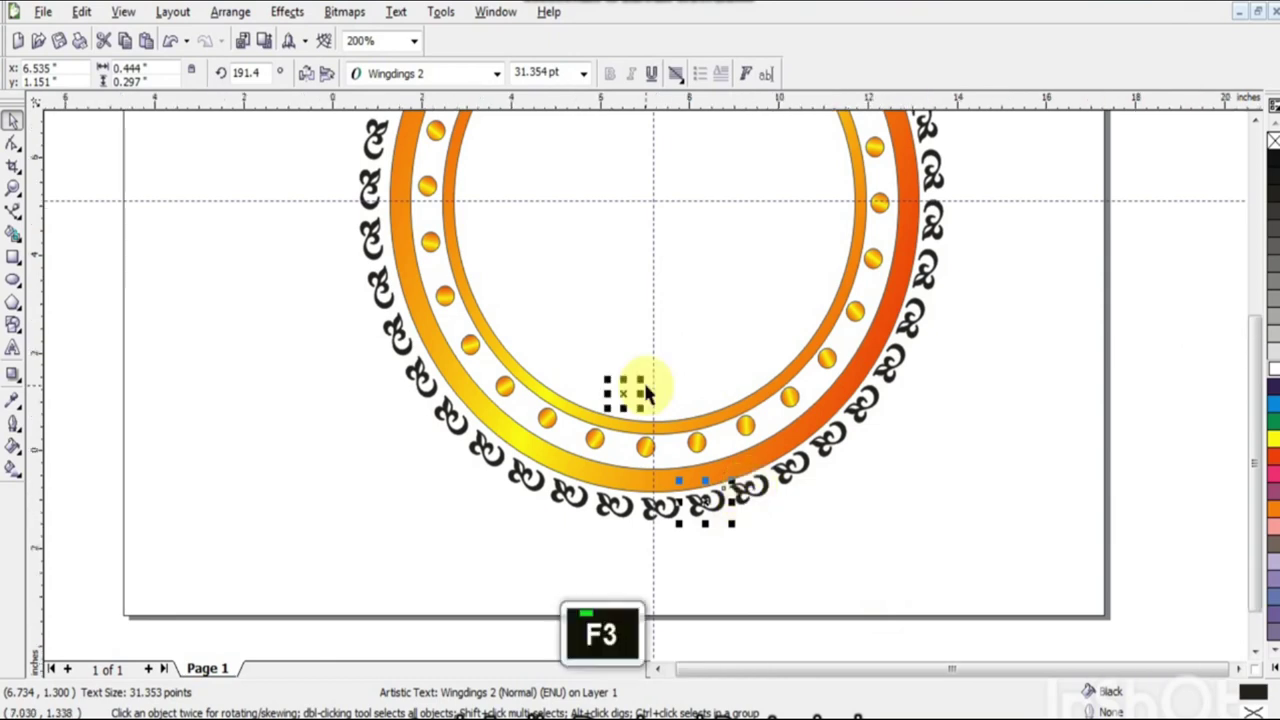
shift+click(667, 388)
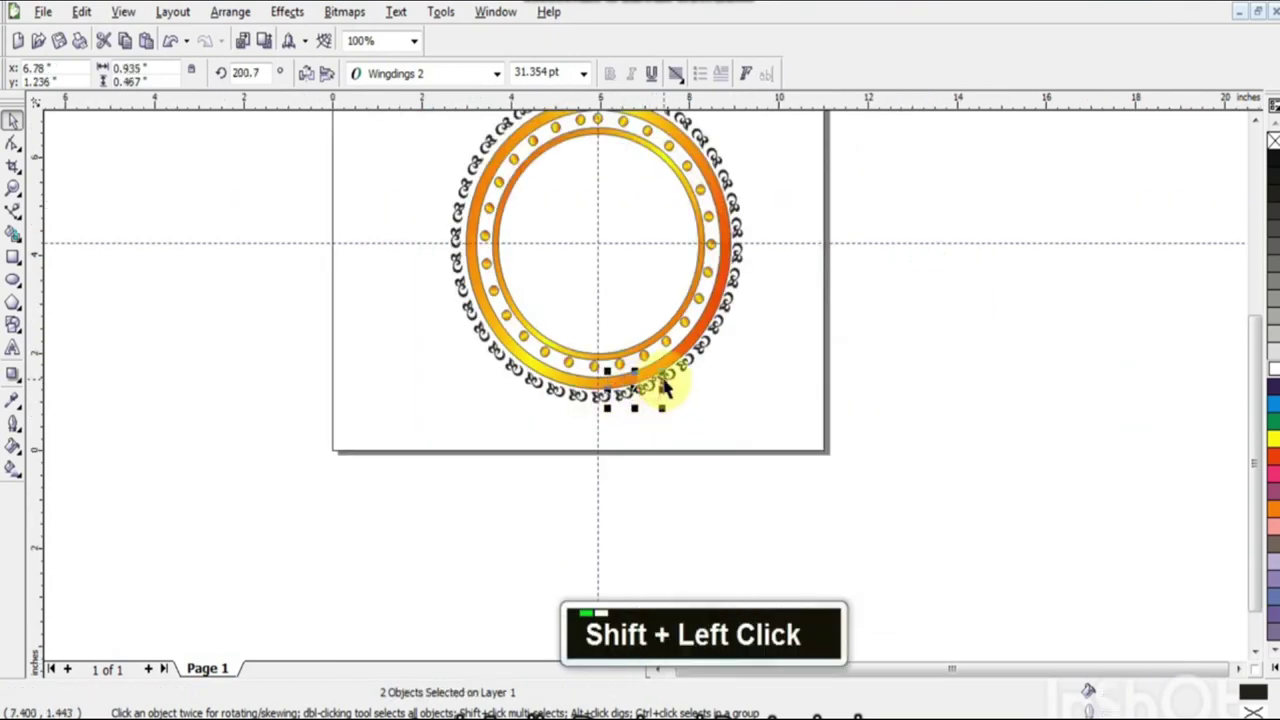
shift+click(688, 376)
shift+click(701, 350)
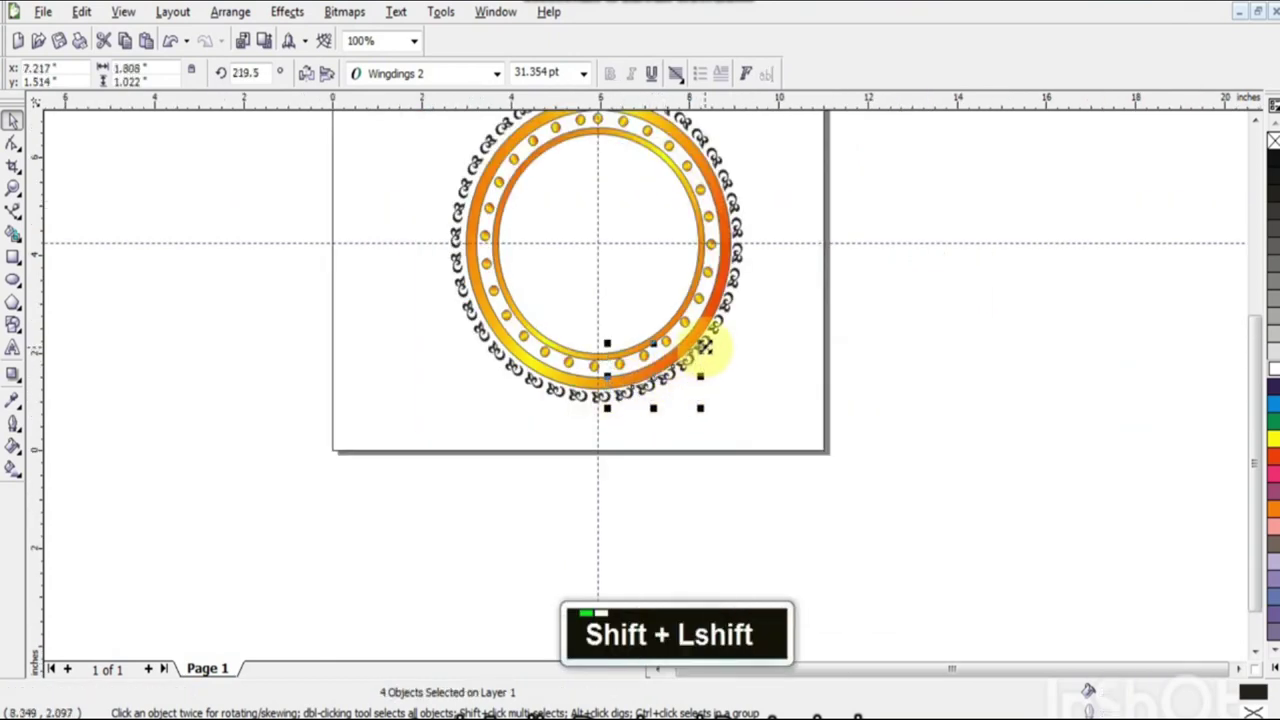
shift+click(718, 328)
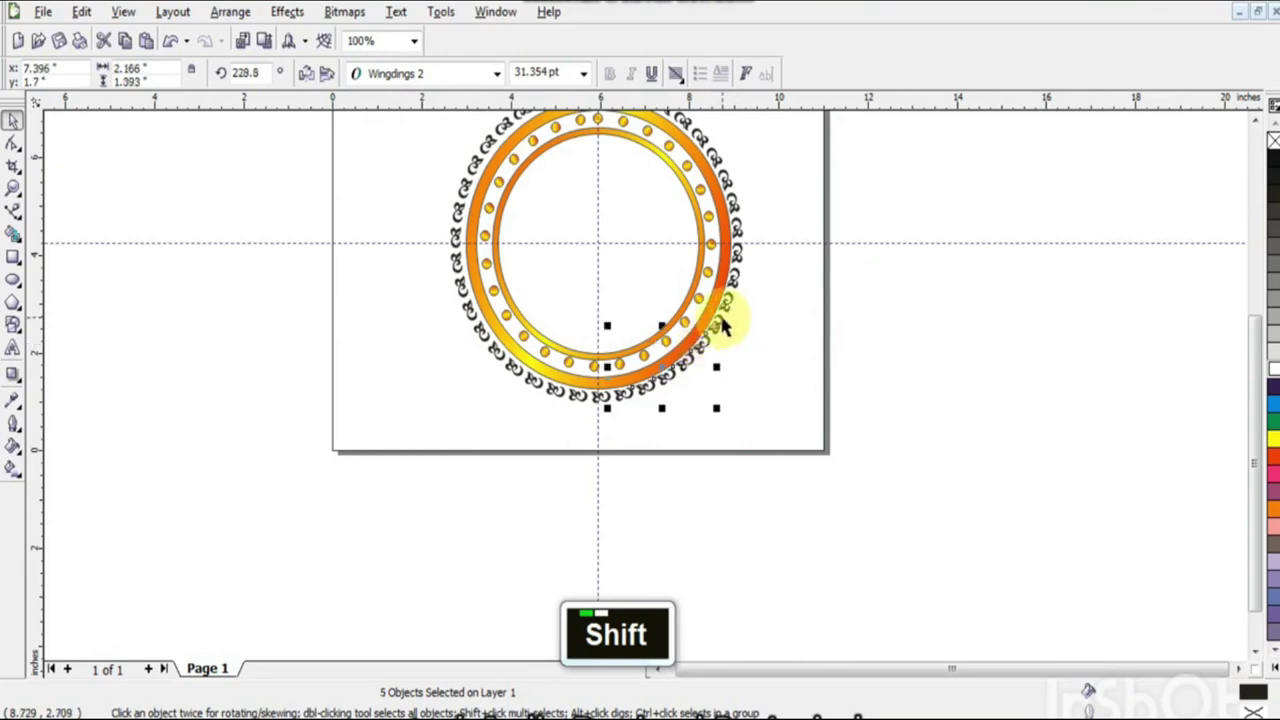
shift+click(729, 303)
shift+click(734, 278)
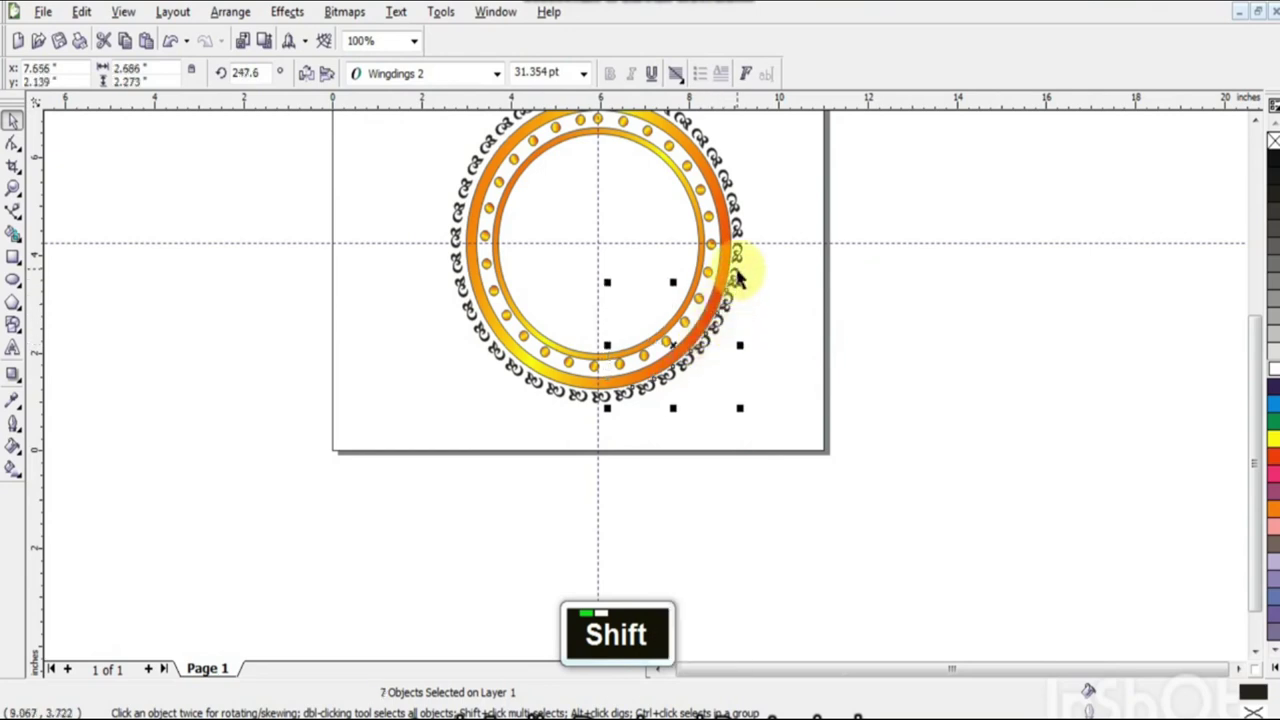
shift+click(741, 256)
shift+click(742, 236)
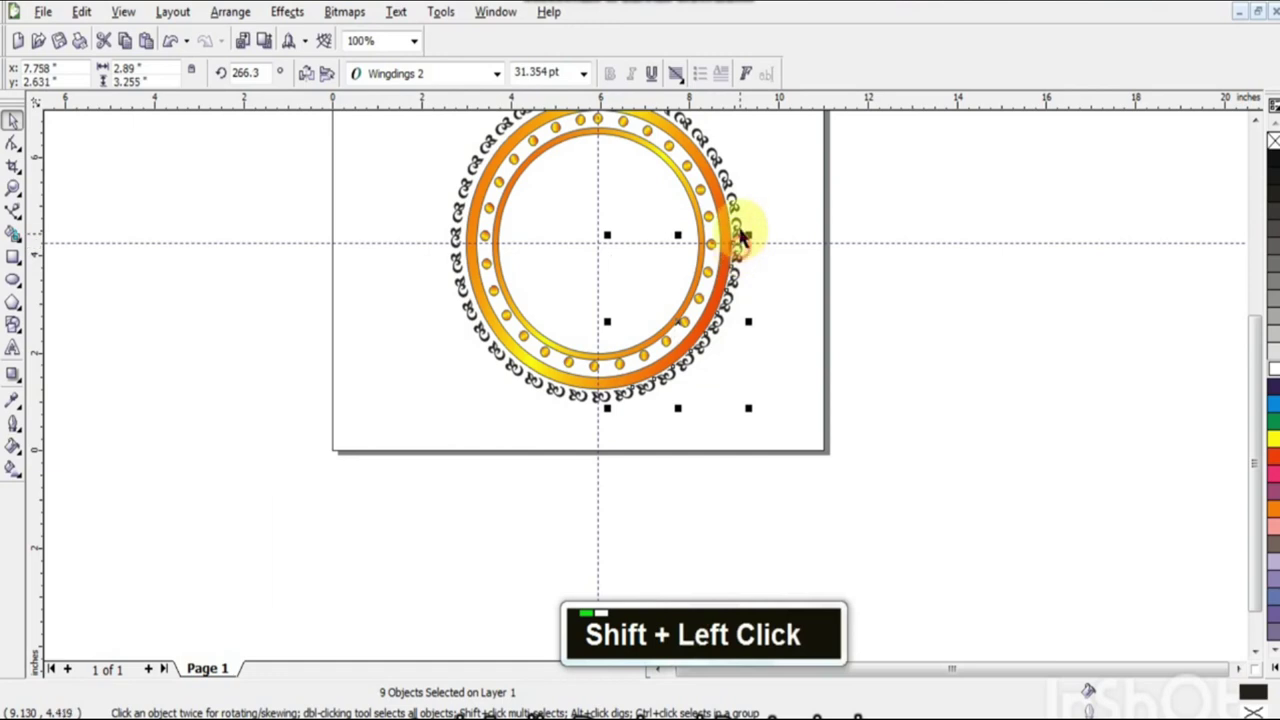
shift+click(740, 224)
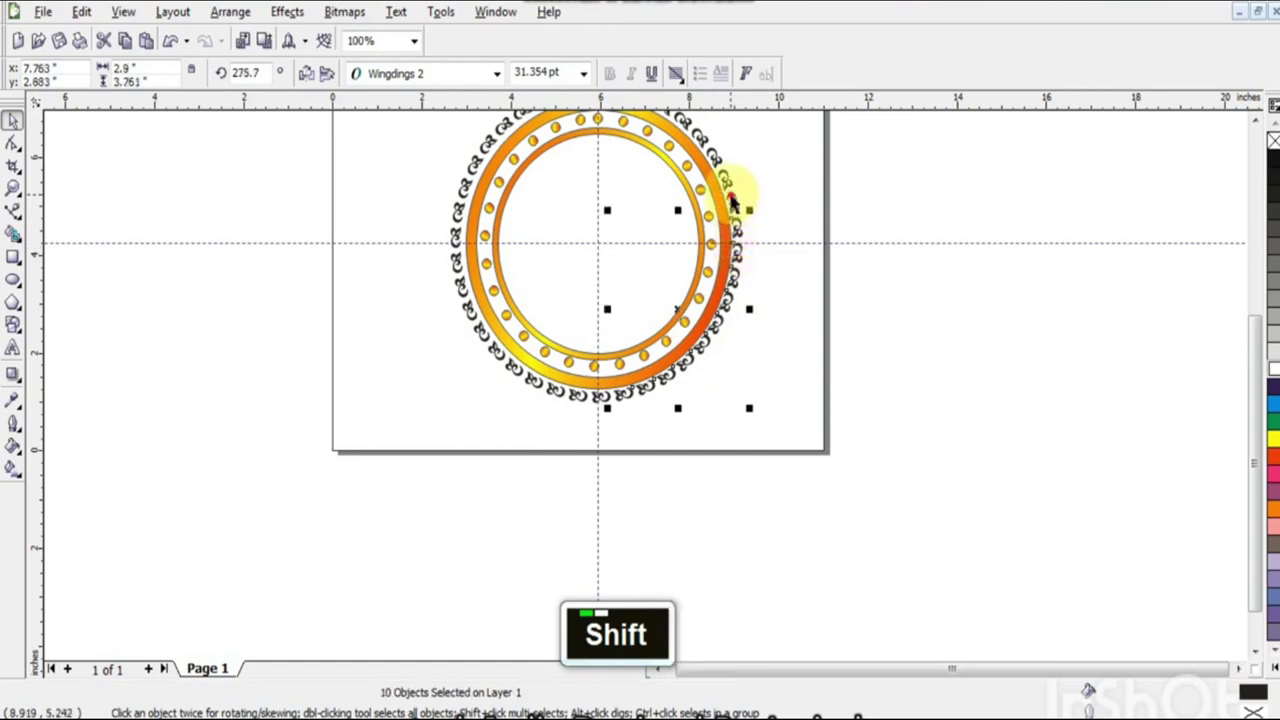
shift+click(732, 184)
shift+click(722, 168)
shift+click(712, 150)
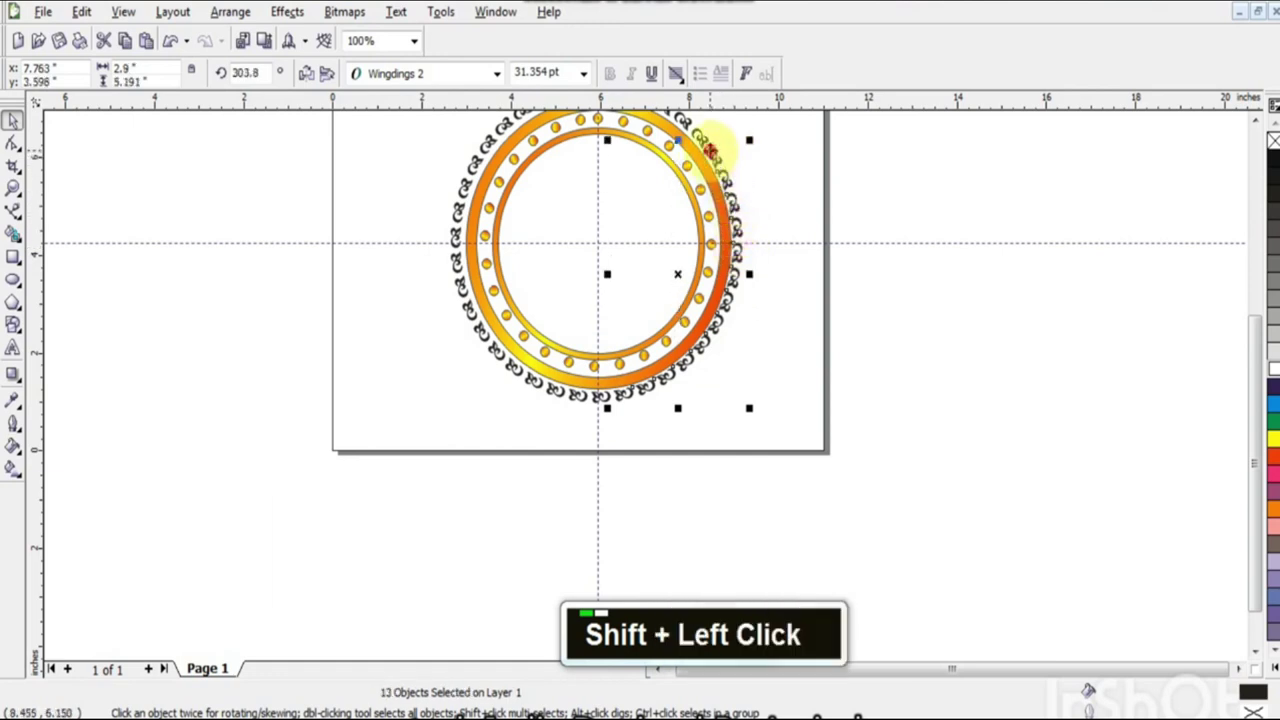
shift+click(700, 131)
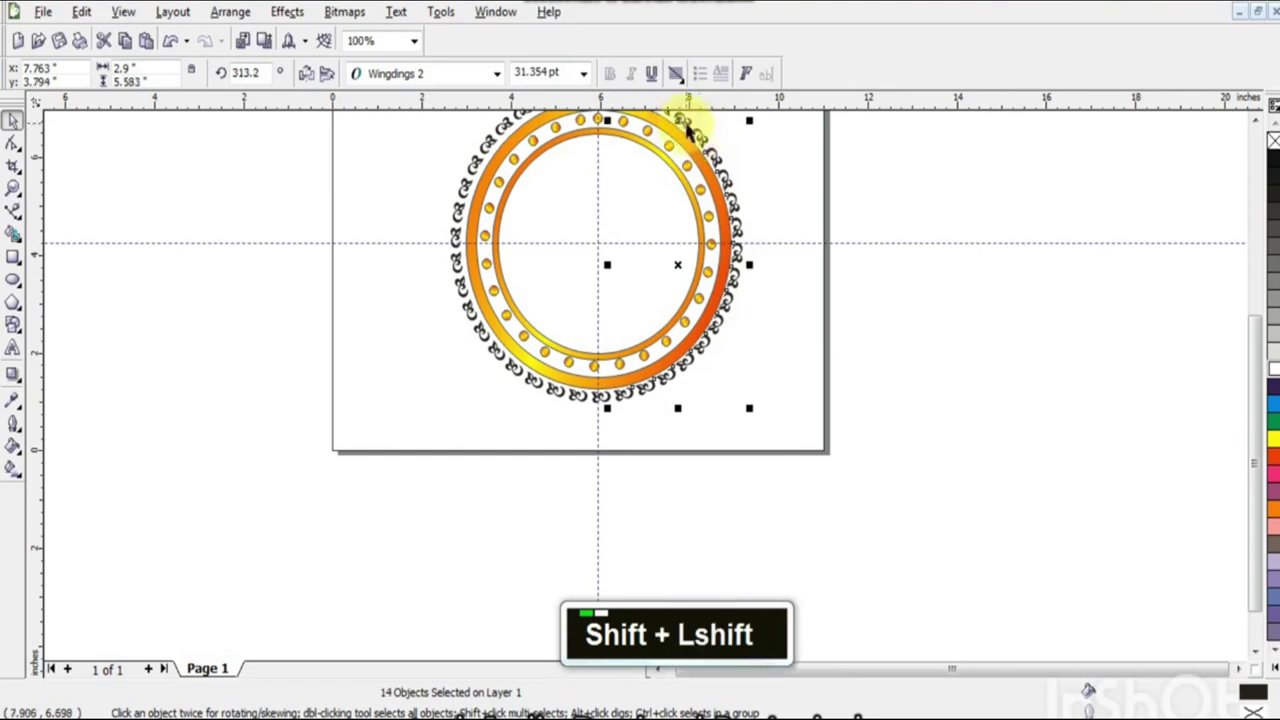
shift+click(684, 121)
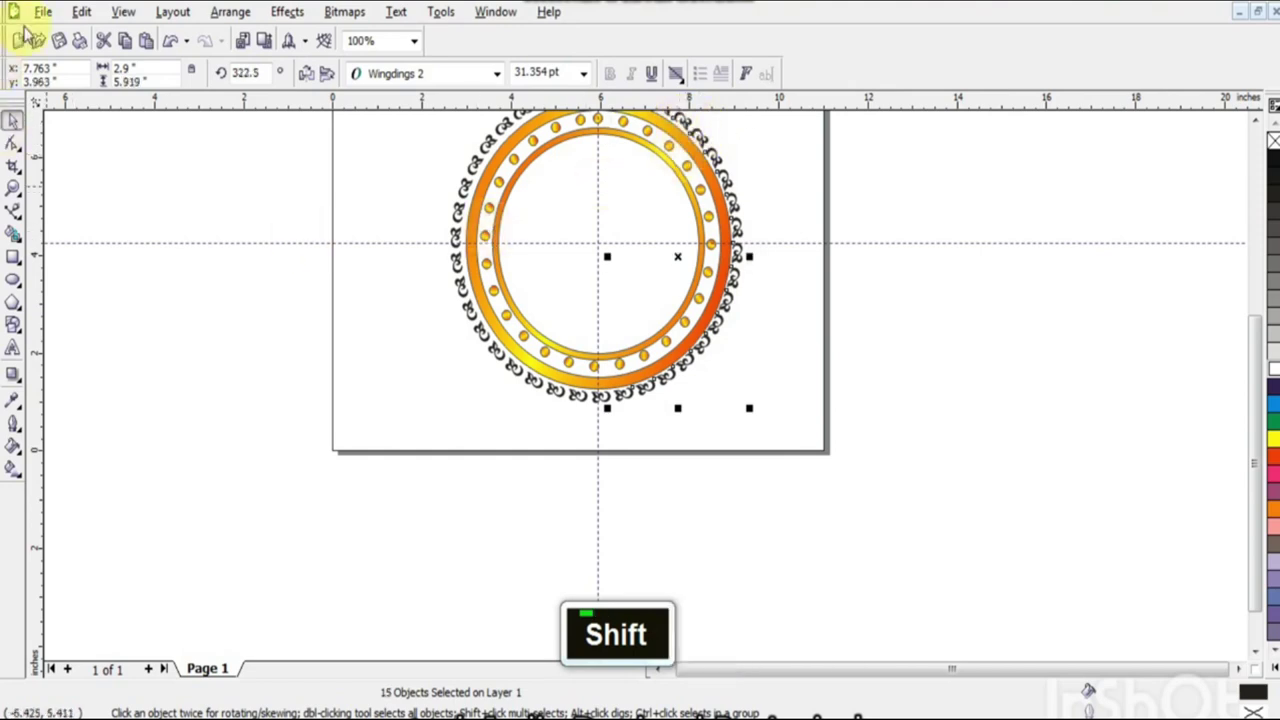
click(81, 11)
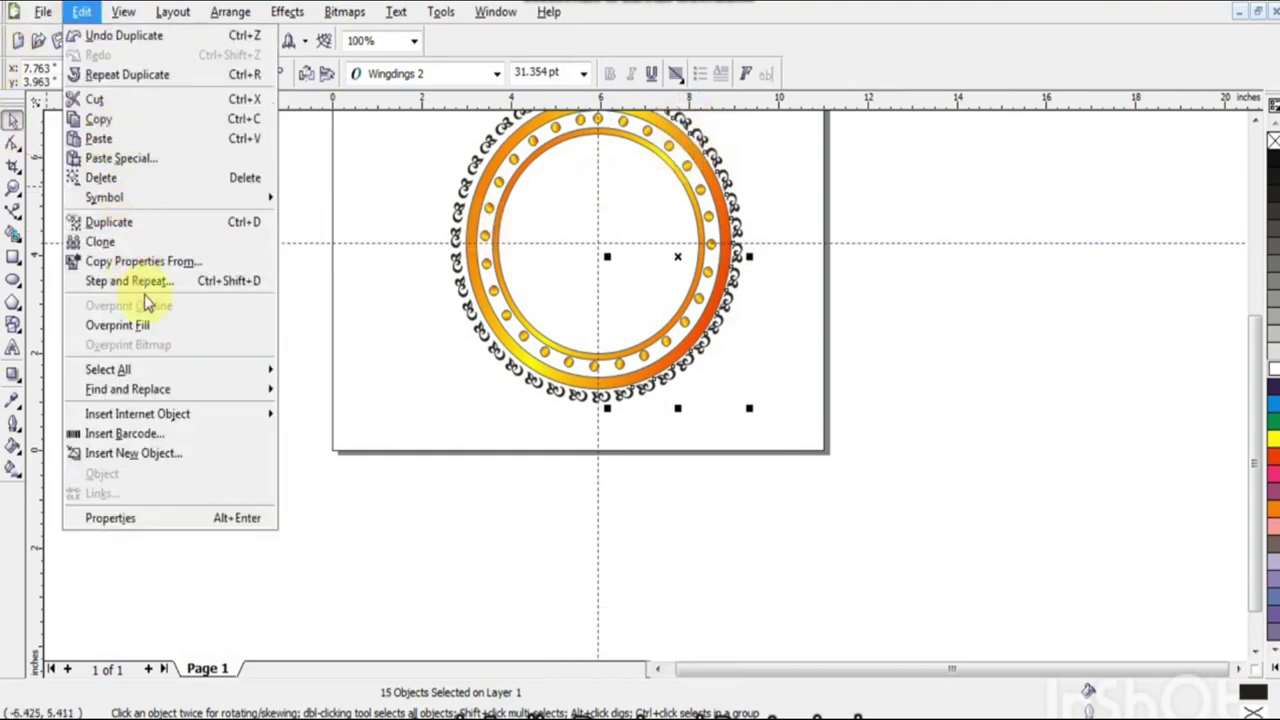
click(157, 263)
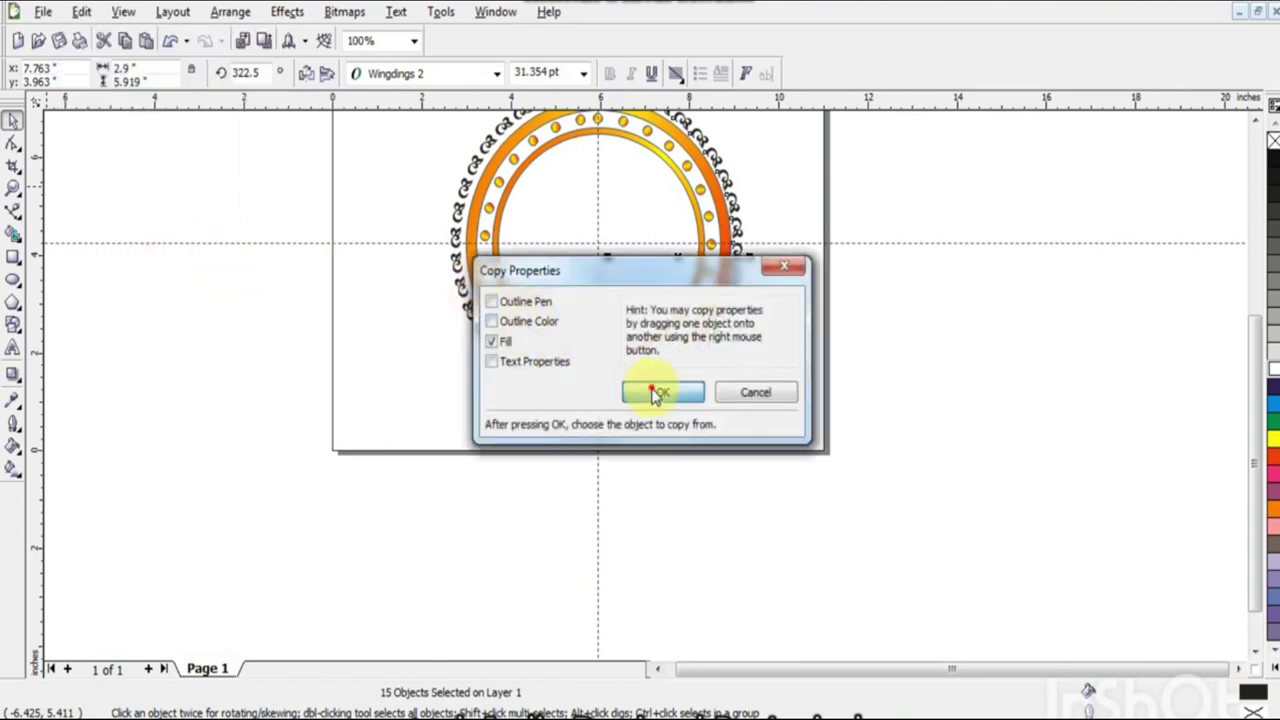
click(655, 393)
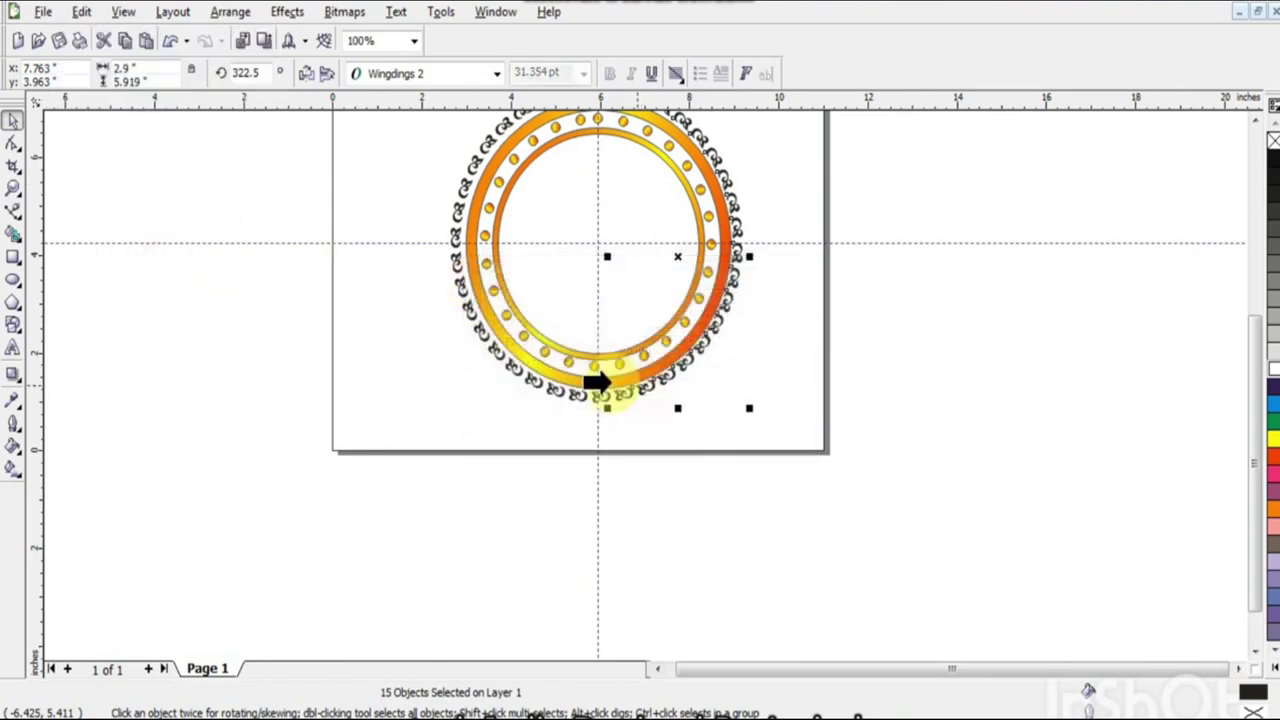
click(665, 130)
click(1252, 120)
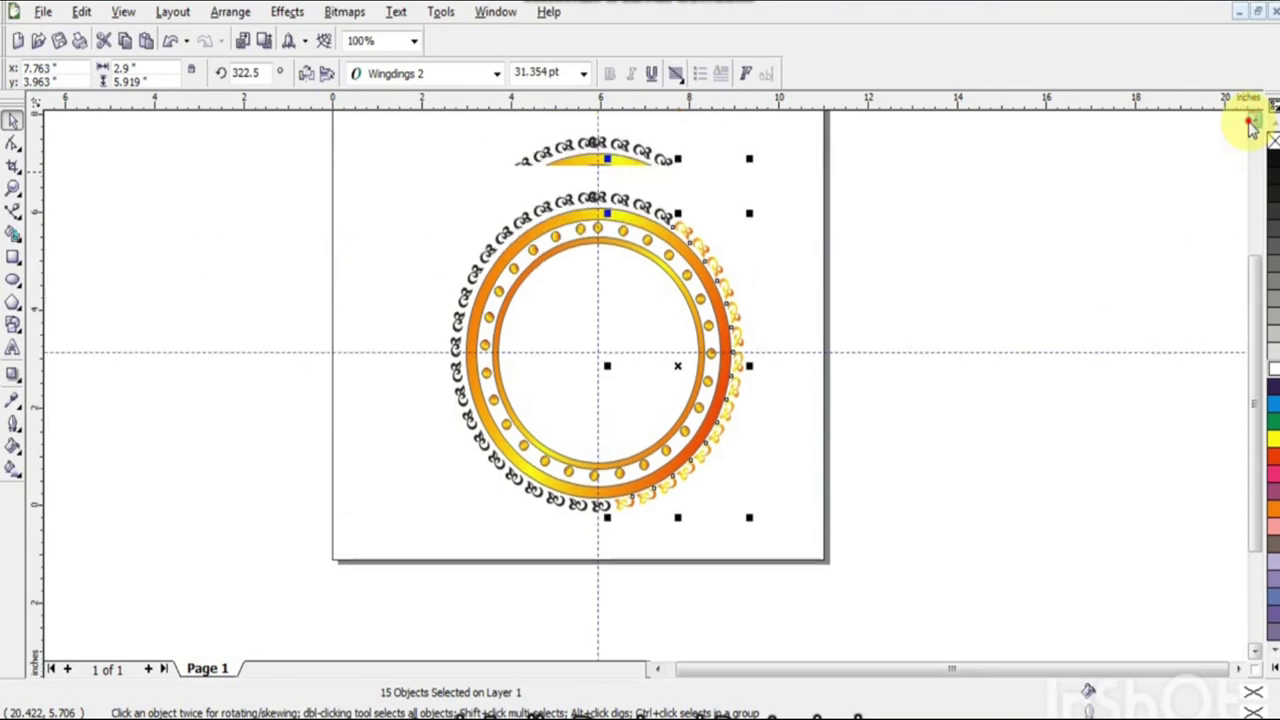
click(1252, 120)
click(930, 316)
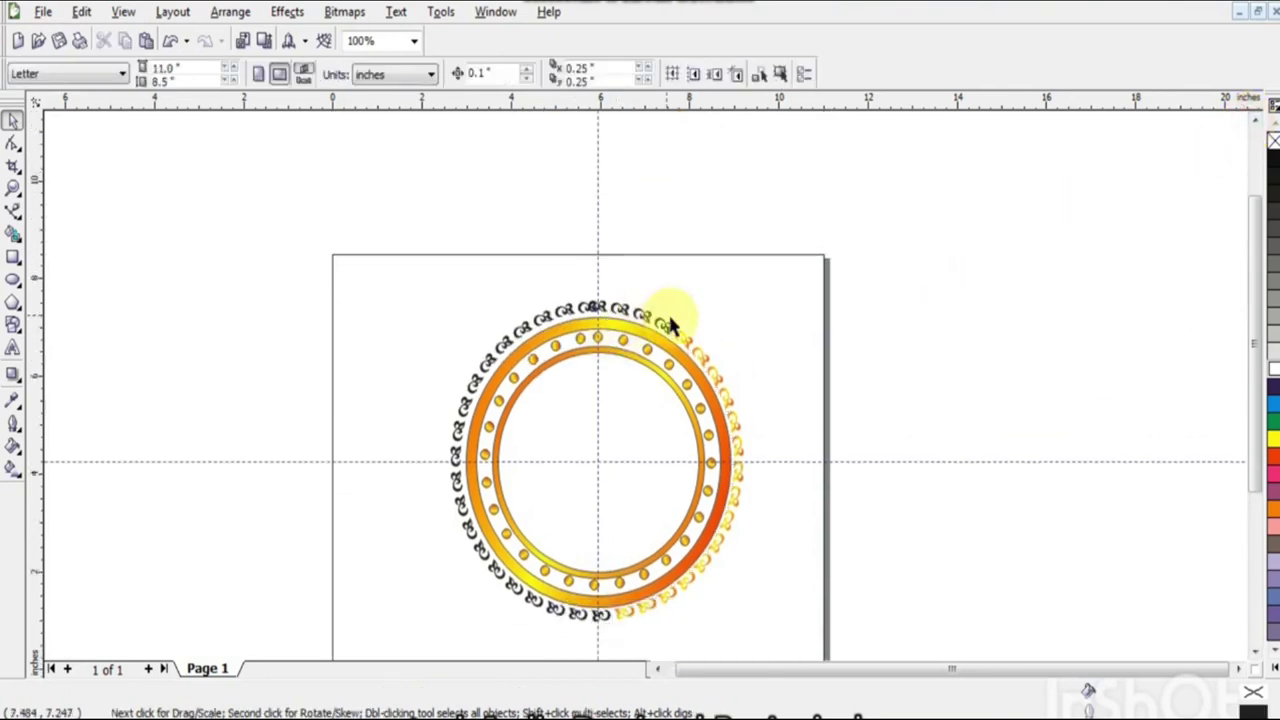
click(665, 326)
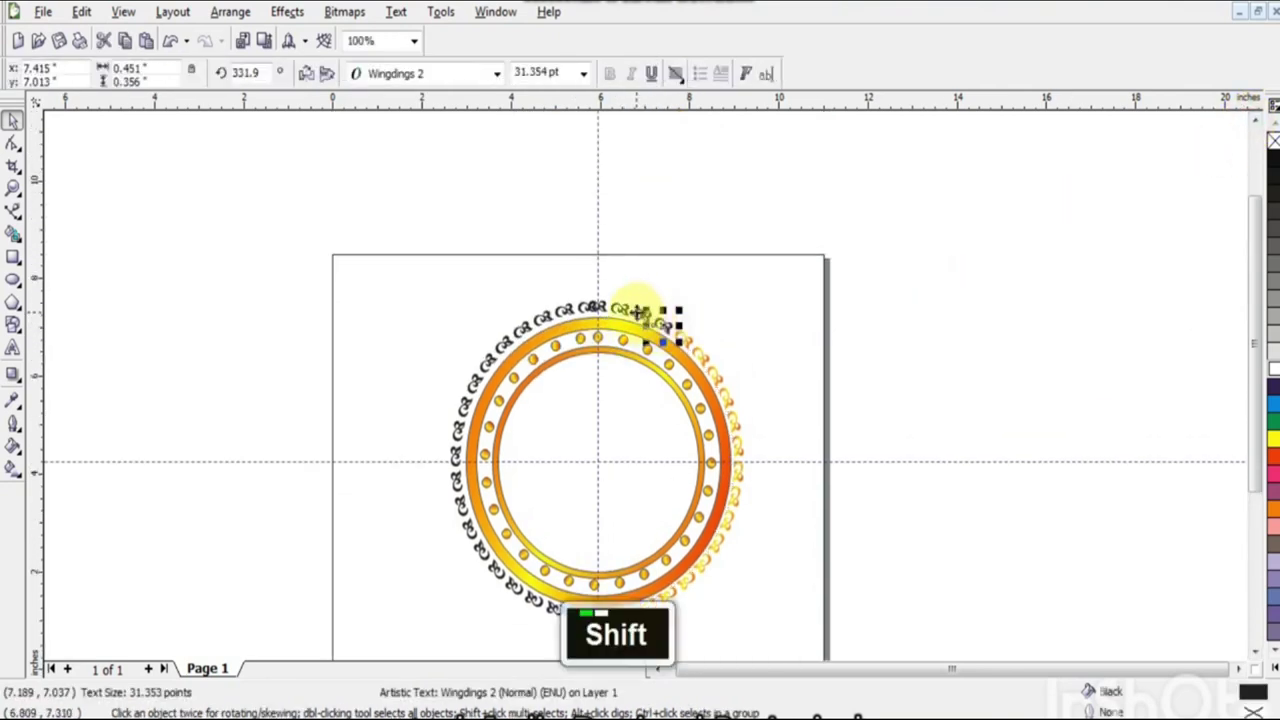
shift+click(624, 314)
shift+click(608, 316)
shift+click(590, 314)
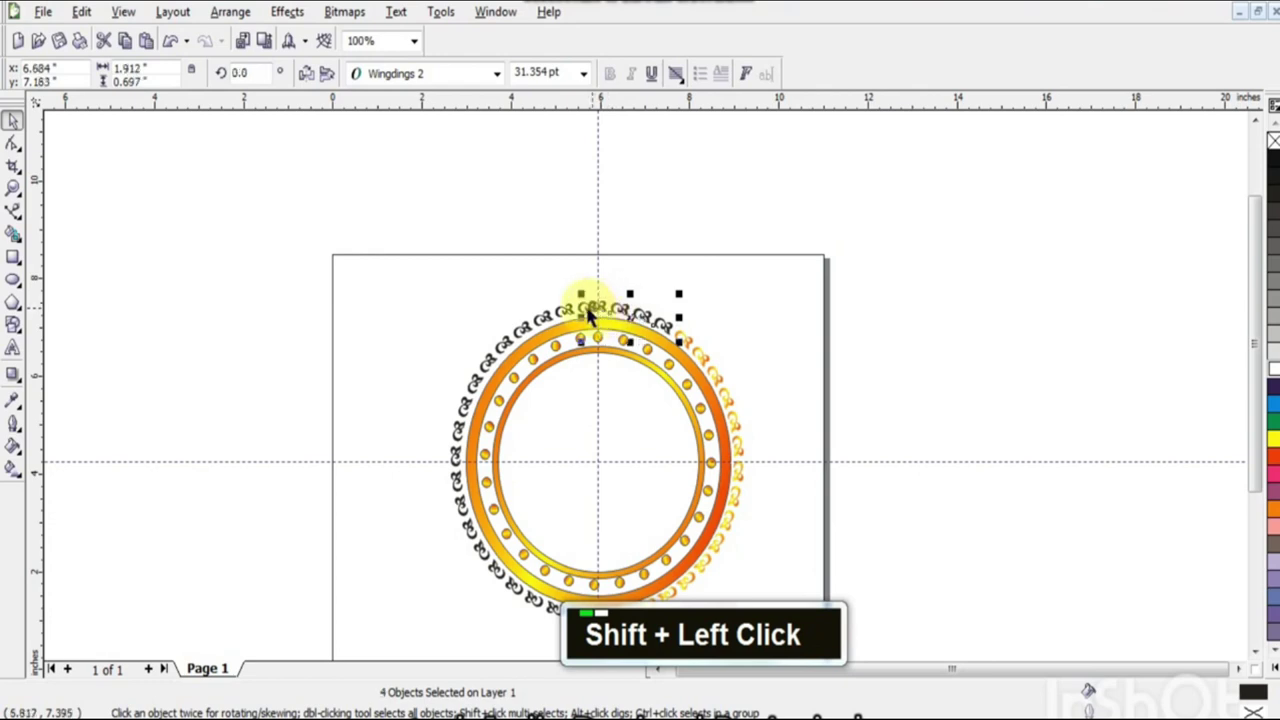
shift+click(567, 311)
shift+click(543, 325)
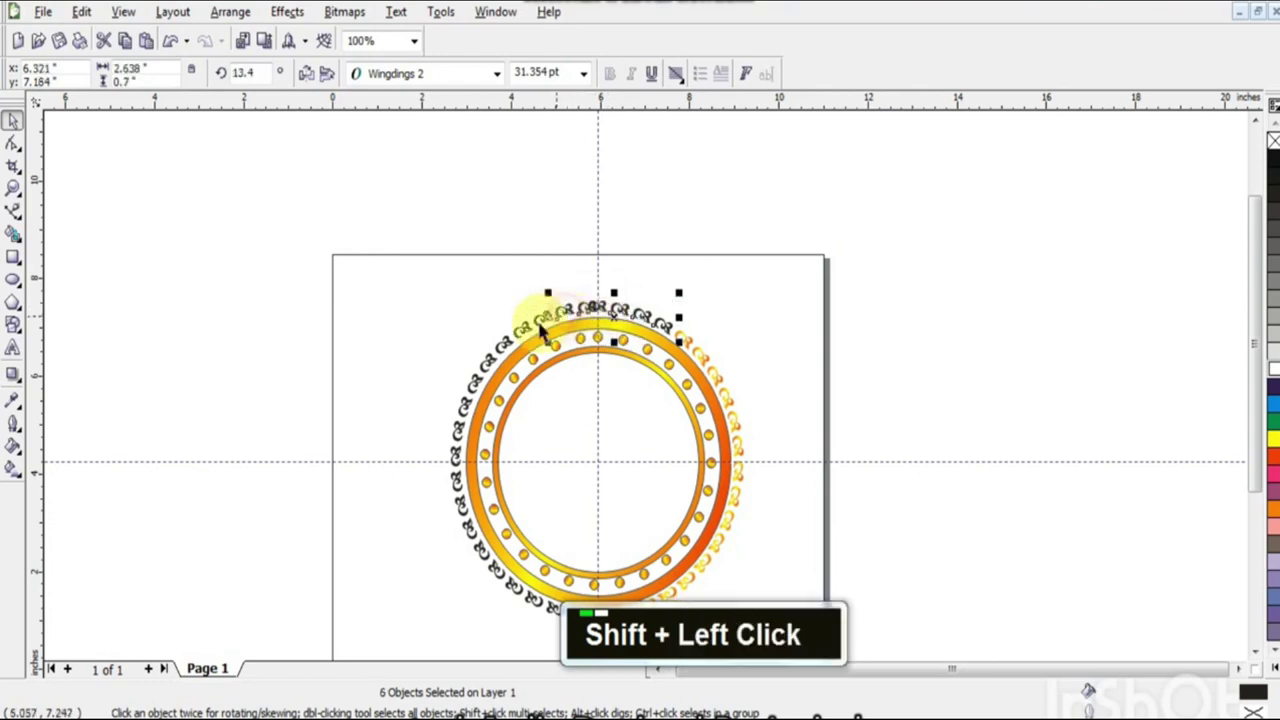
shift+click(526, 328)
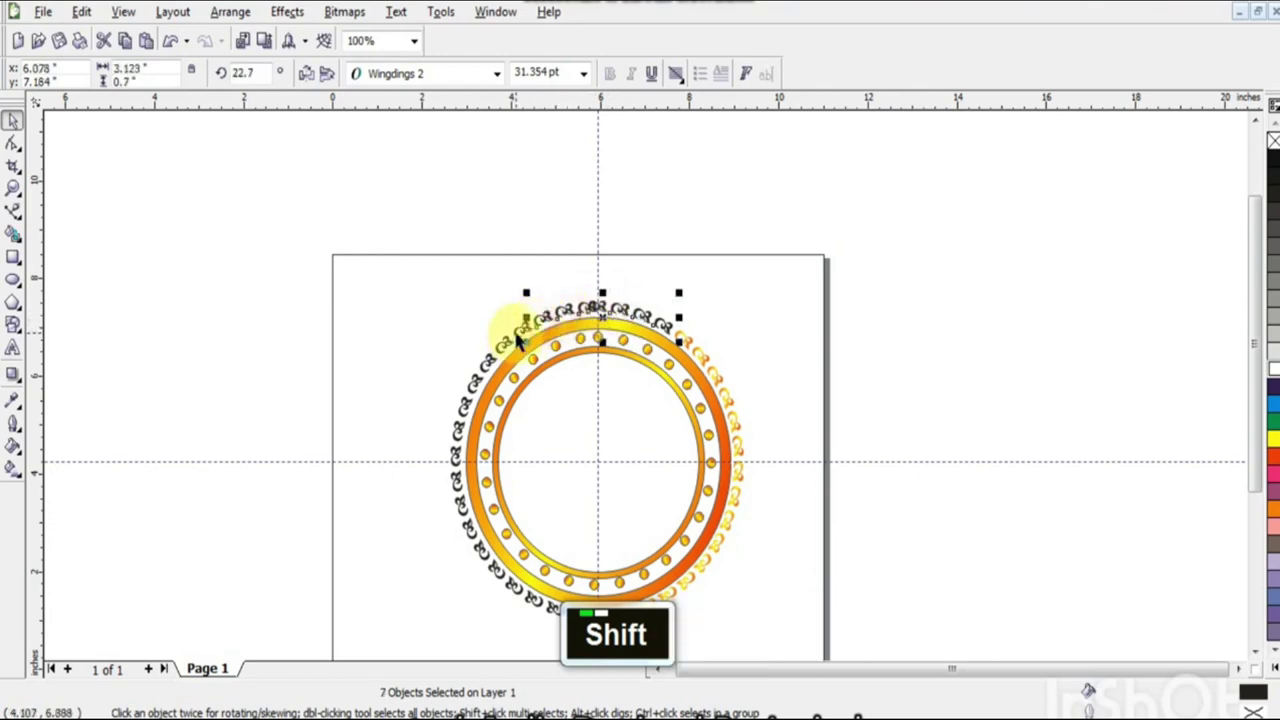
shift+click(510, 340)
shift+click(490, 375)
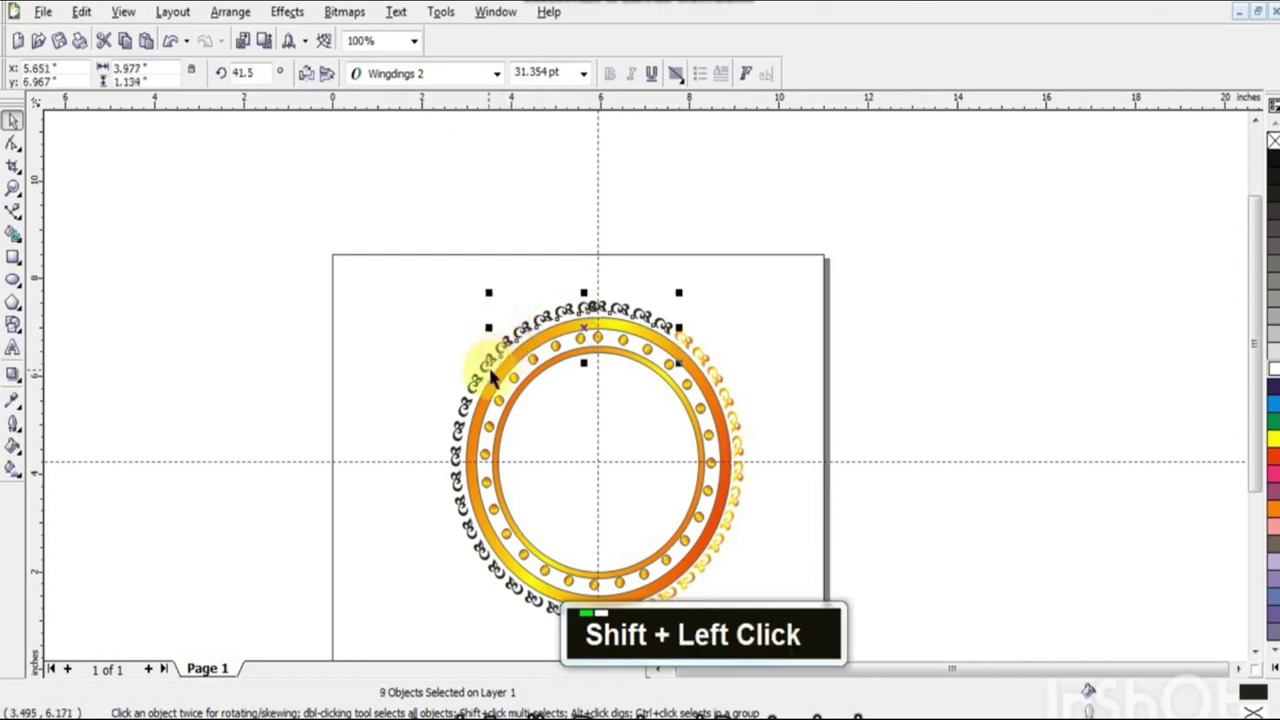
shift+click(478, 388)
shift+click(467, 407)
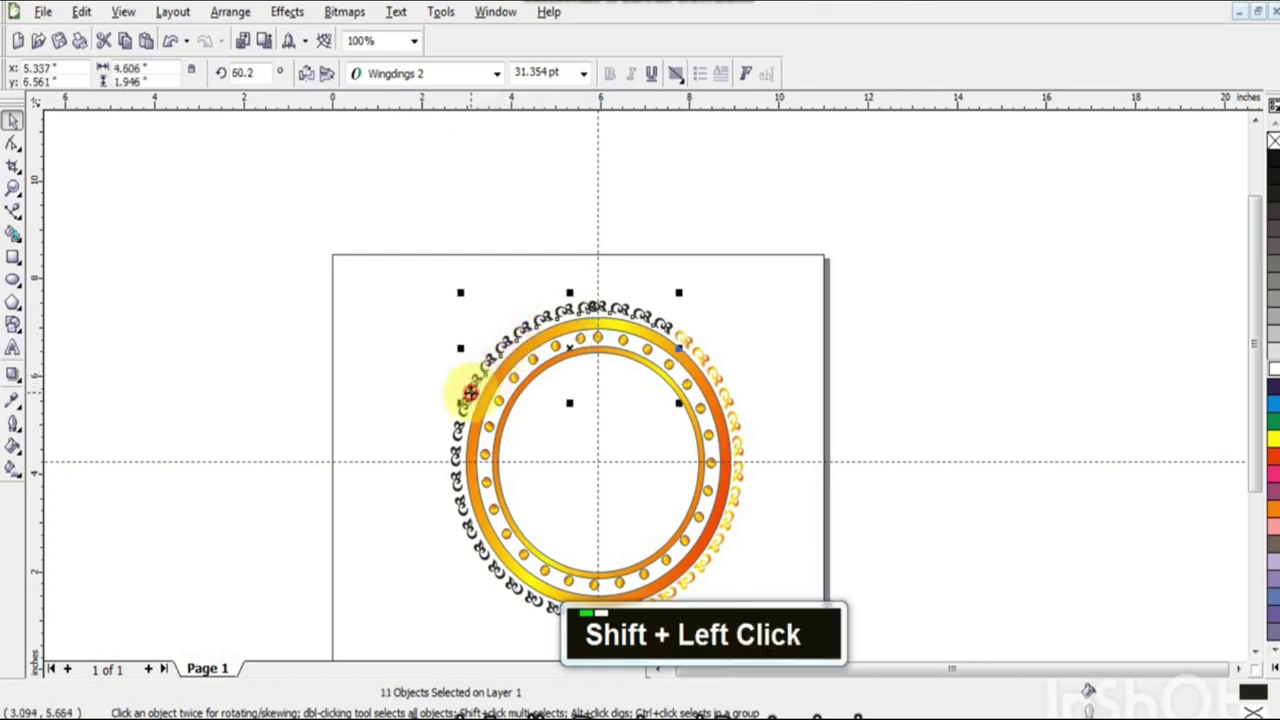
shift+click(458, 428)
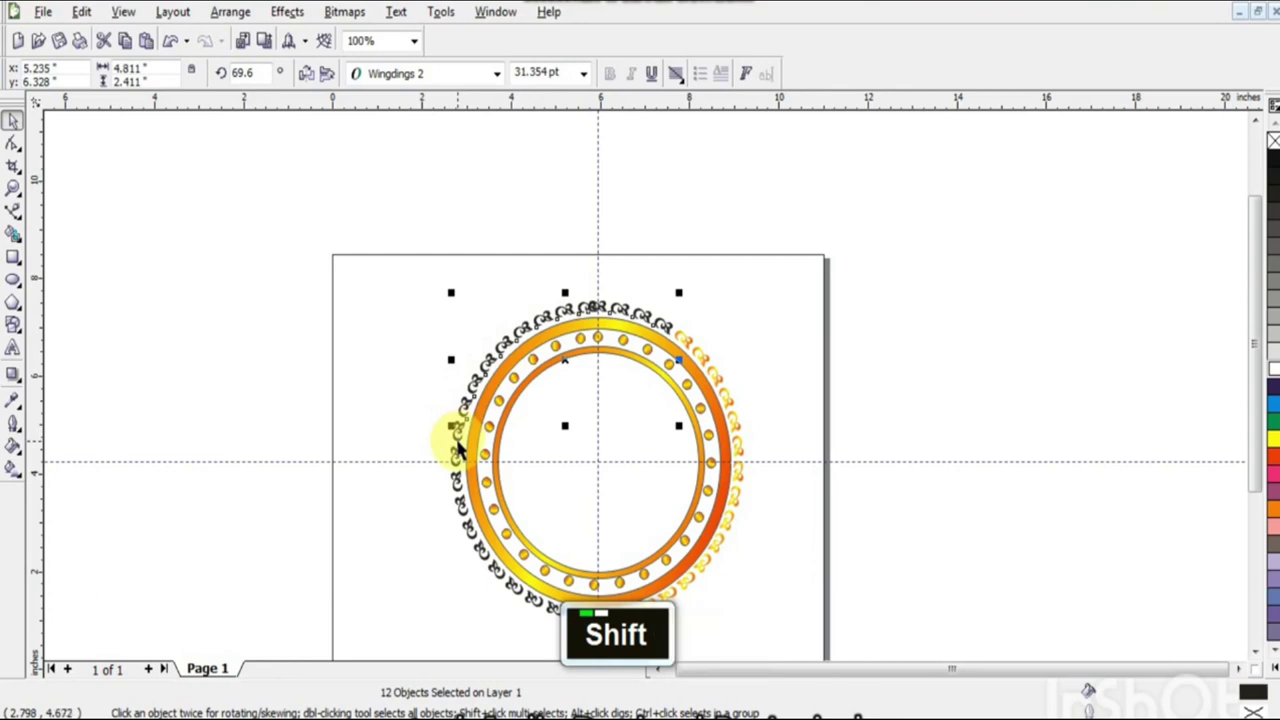
shift+click(460, 455)
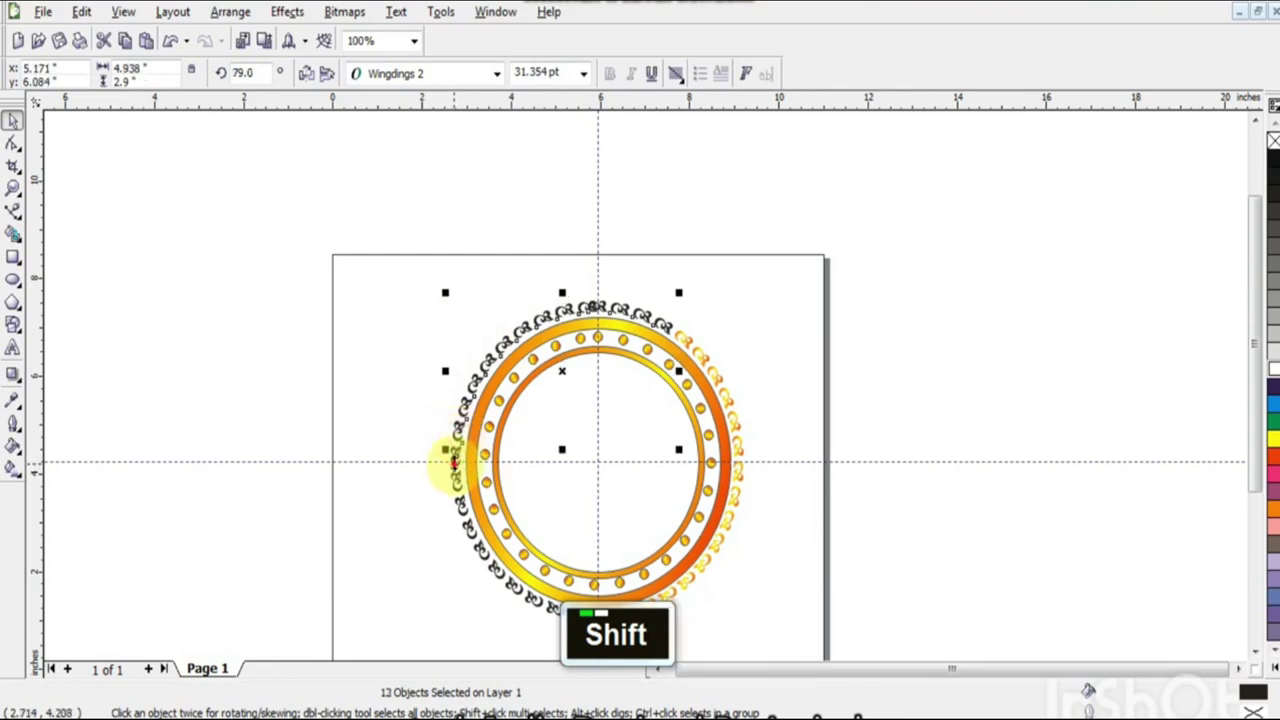
shift+click(455, 462)
drag(687, 284, 485, 360)
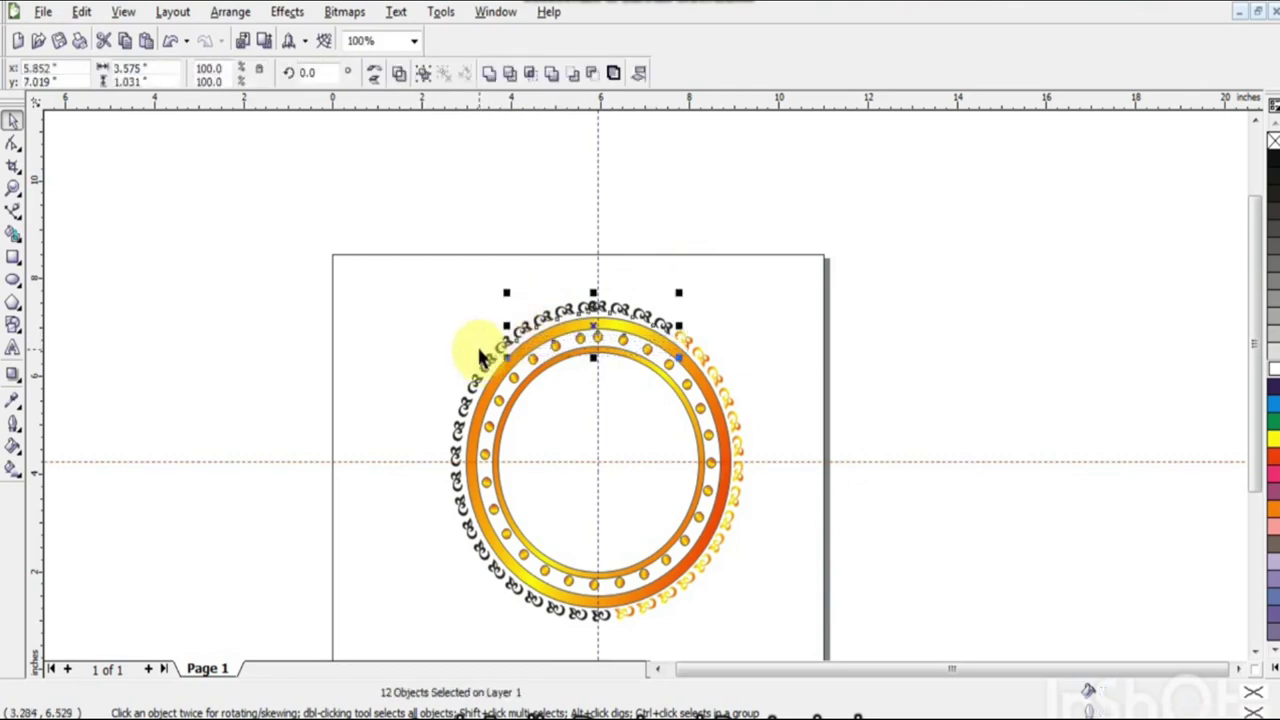
click(537, 289)
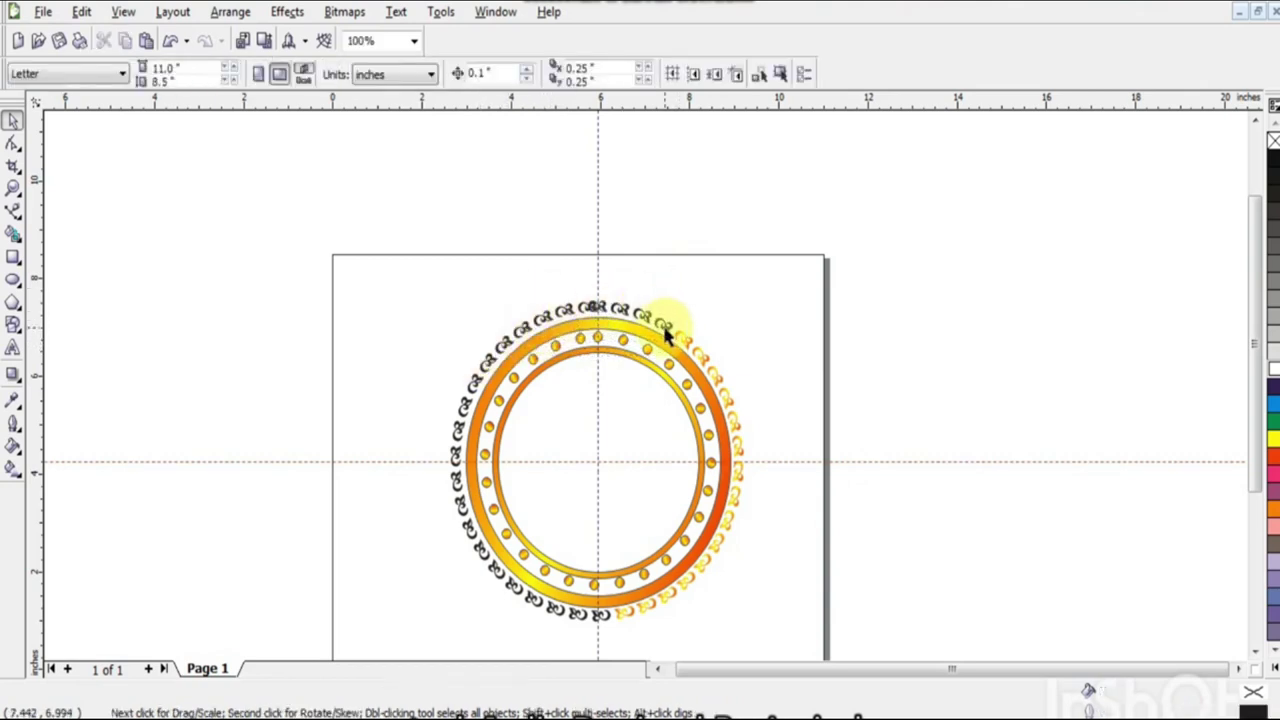
Step: Copy only the fill of the outer gradient ring onto the 22 black ornaments along the emblem's top and left side
click(668, 337)
shift+click(626, 312)
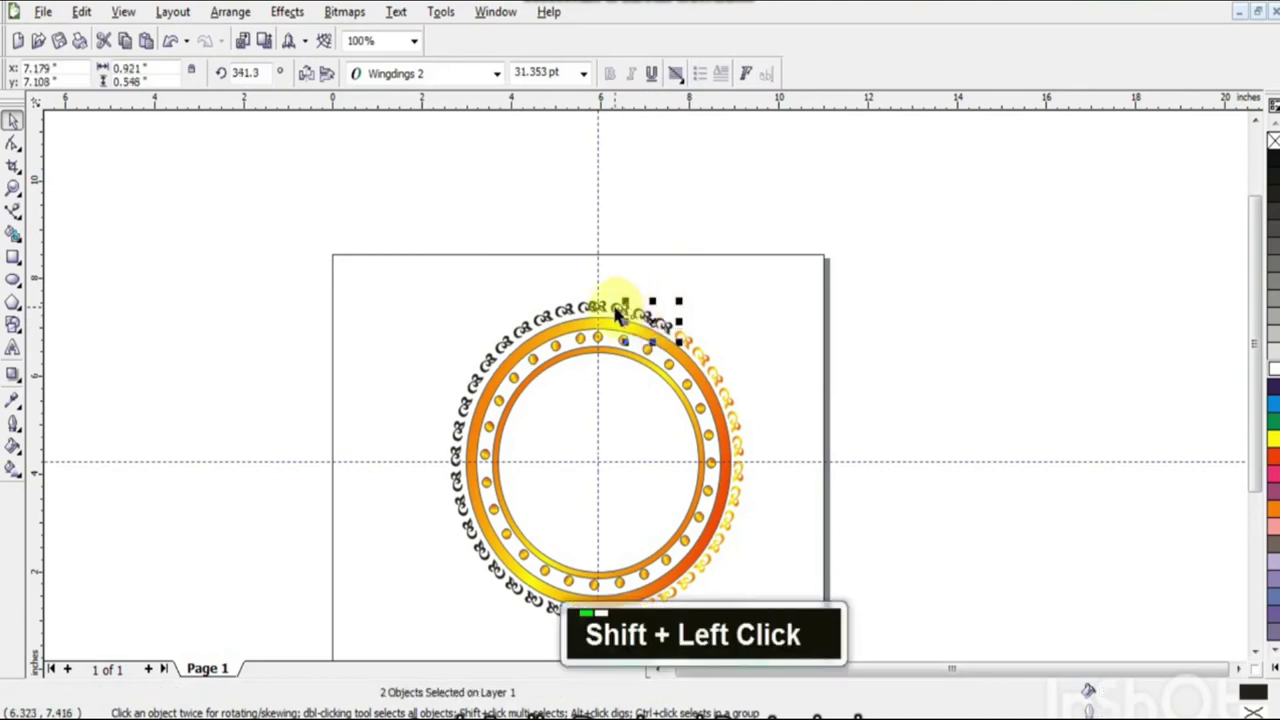
shift+click(593, 312)
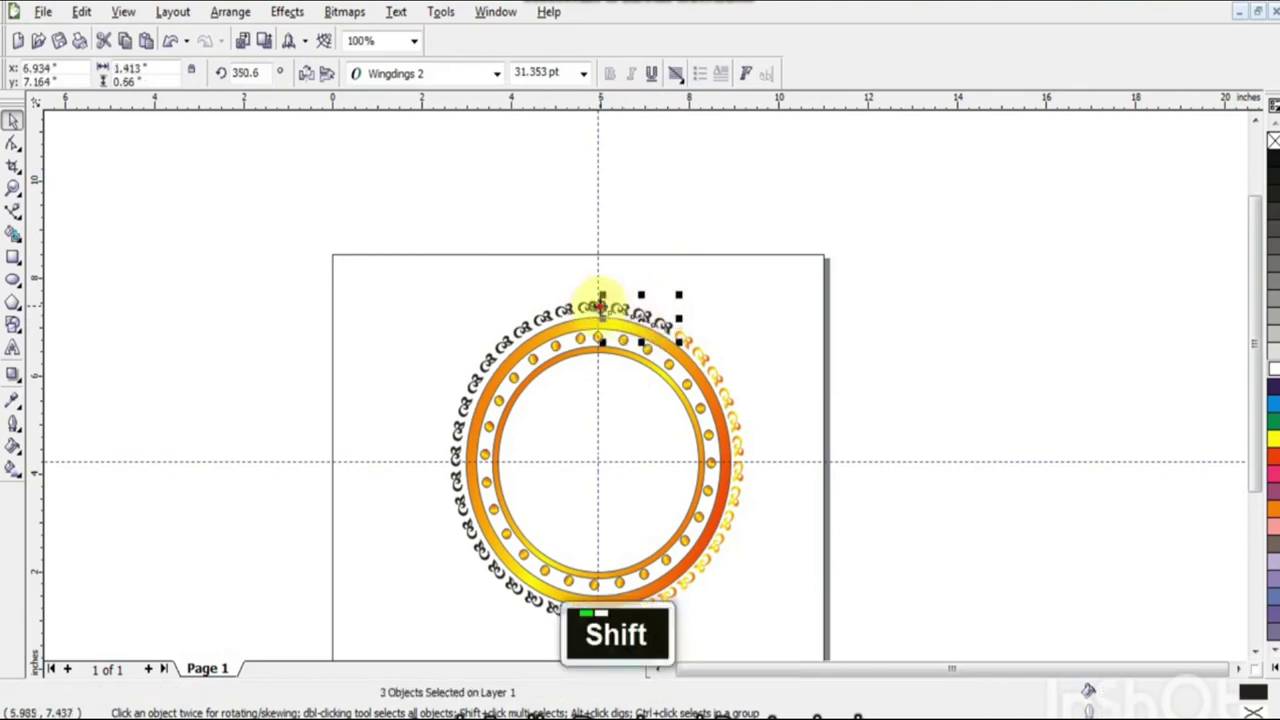
shift+click(589, 310)
shift+click(576, 317)
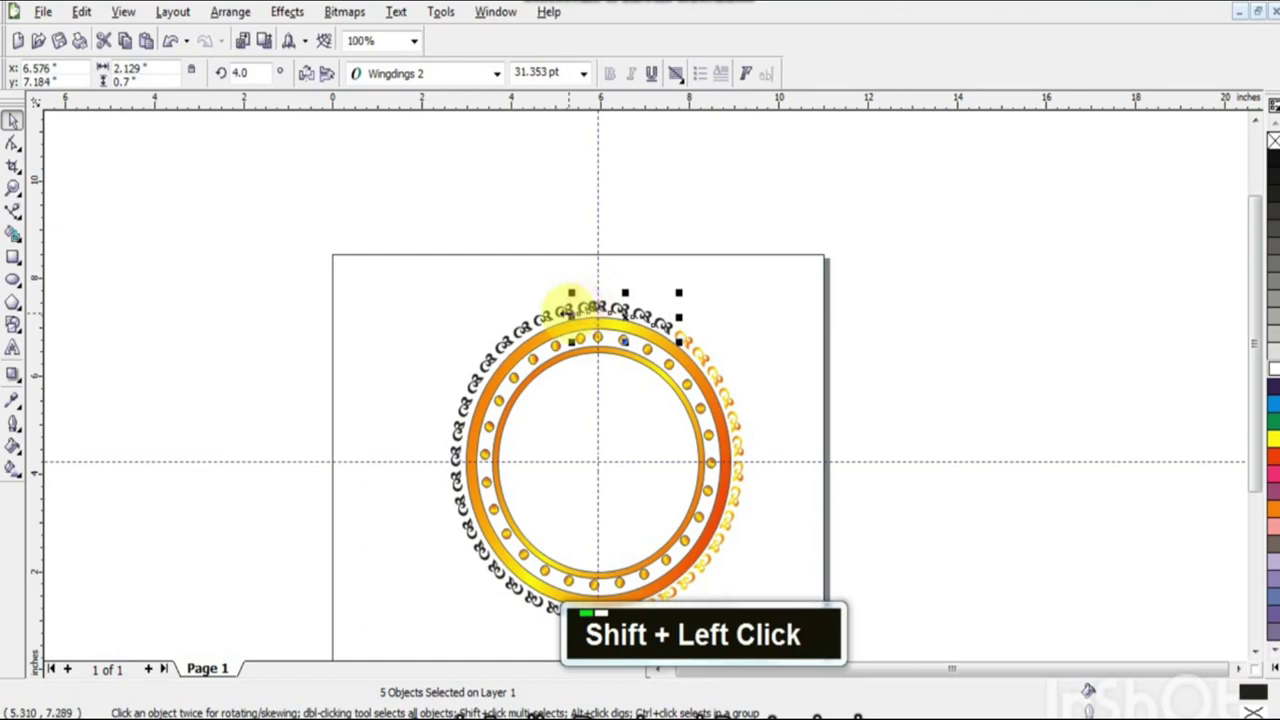
shift+click(560, 314)
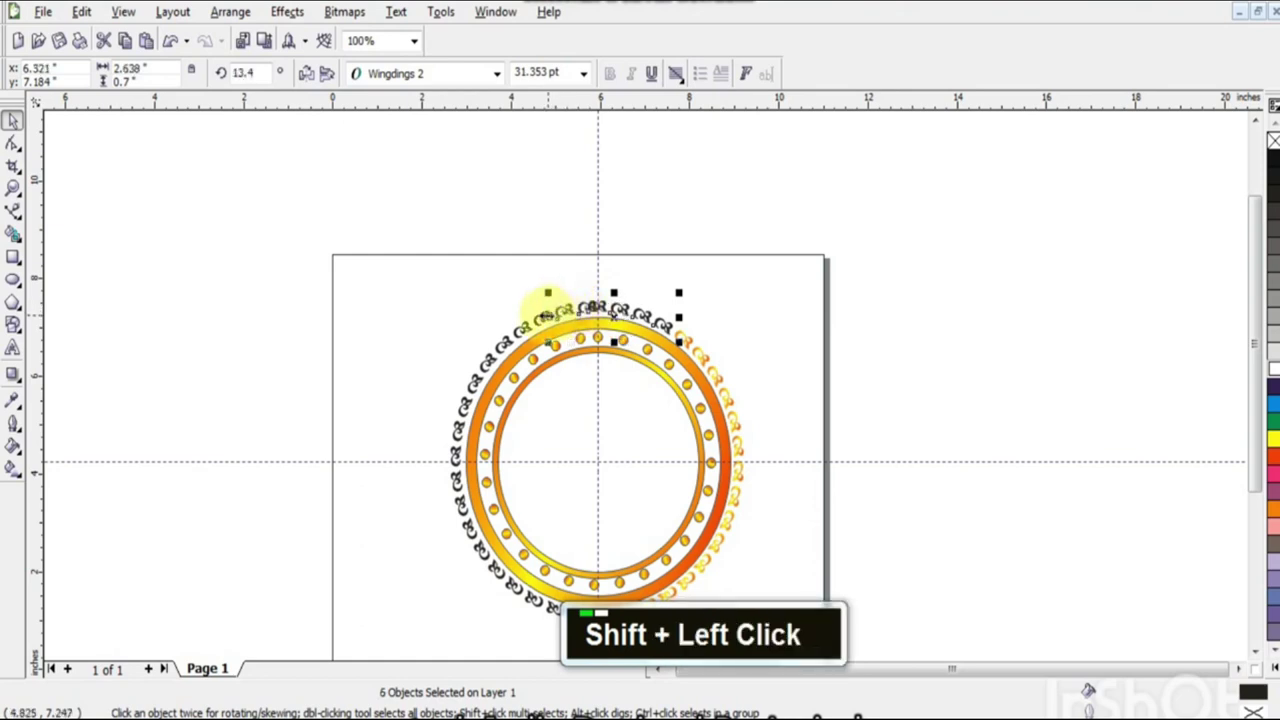
shift+click(529, 318)
shift+click(507, 340)
shift+click(496, 346)
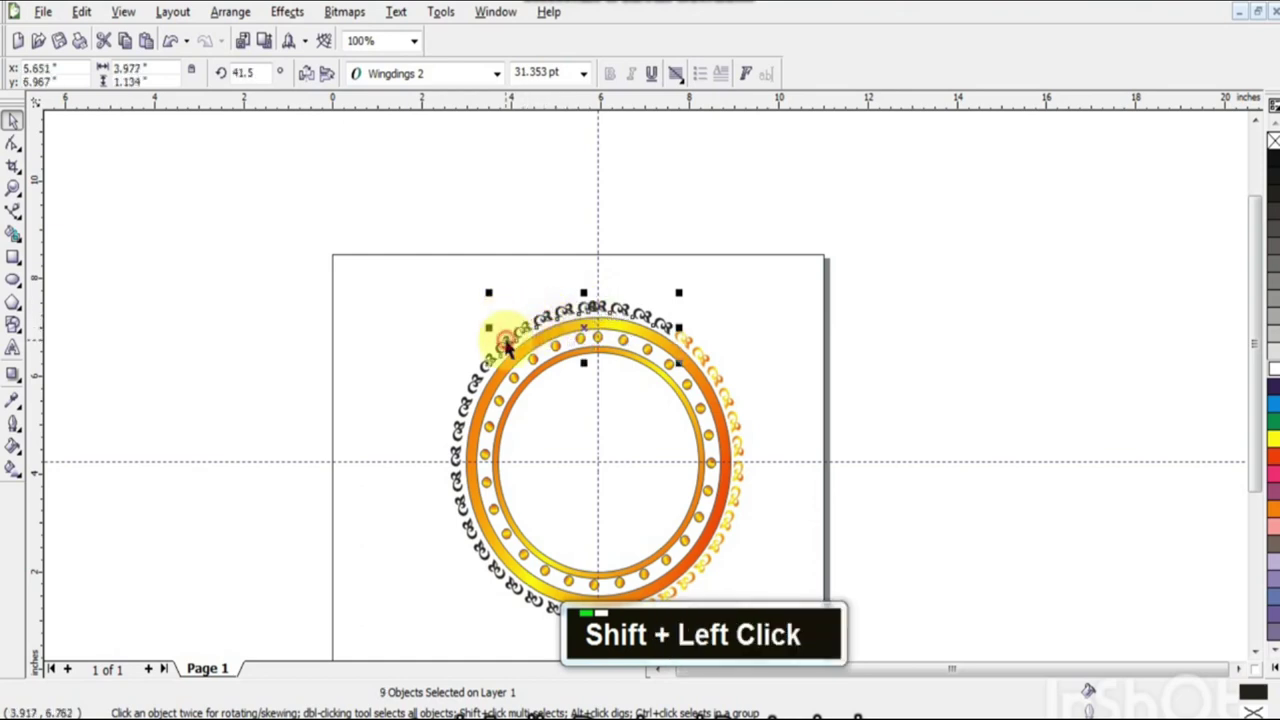
shift+click(477, 381)
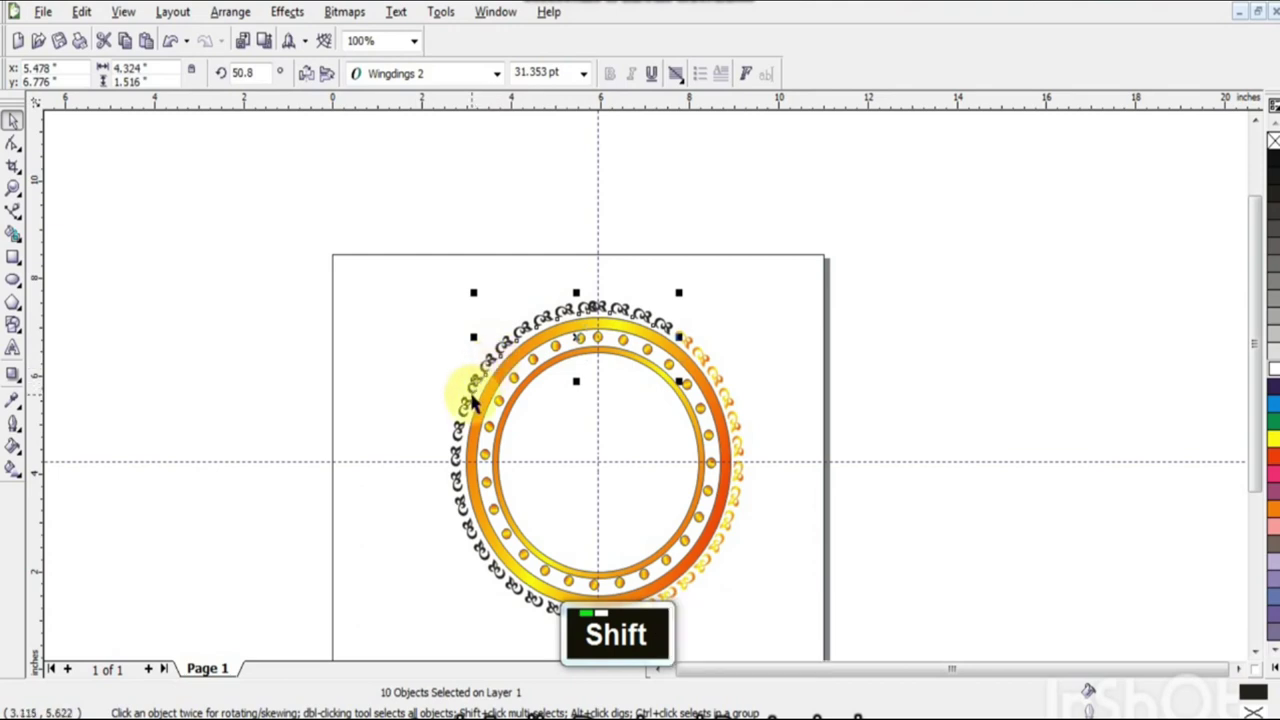
shift+click(474, 396)
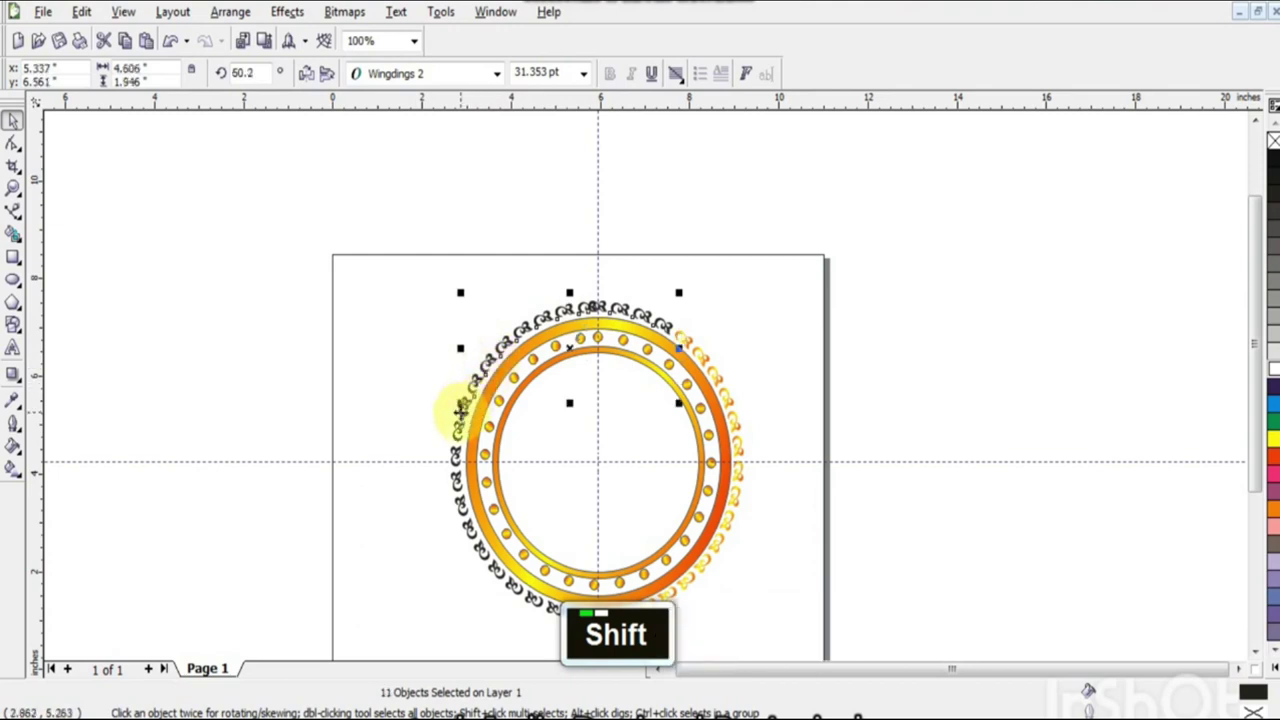
shift+click(455, 432)
shift+click(450, 446)
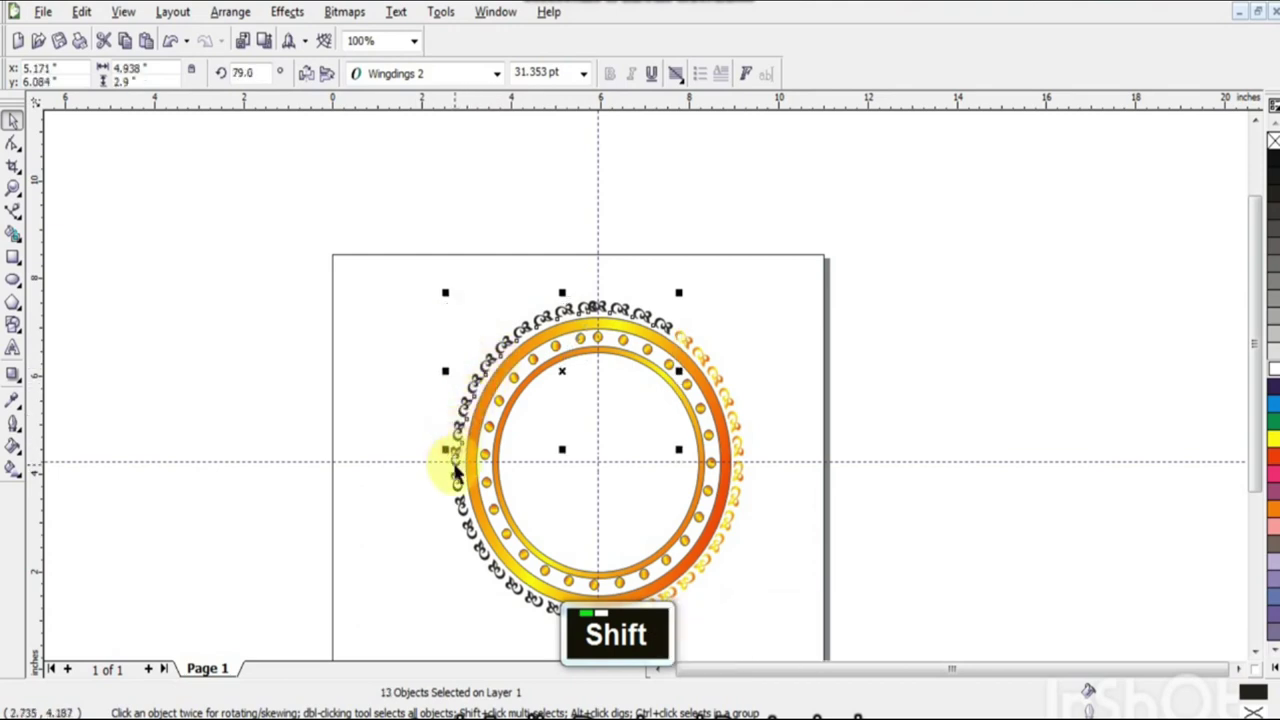
shift+click(458, 481)
shift+click(460, 506)
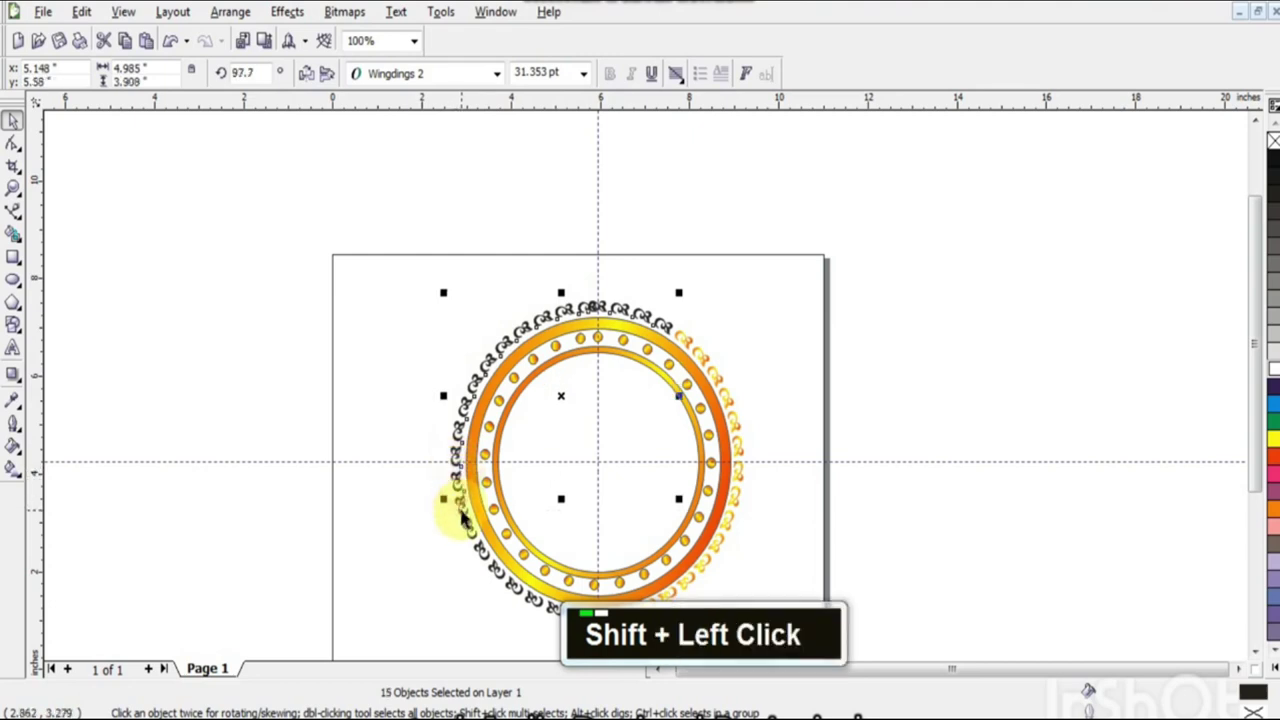
shift+click(466, 524)
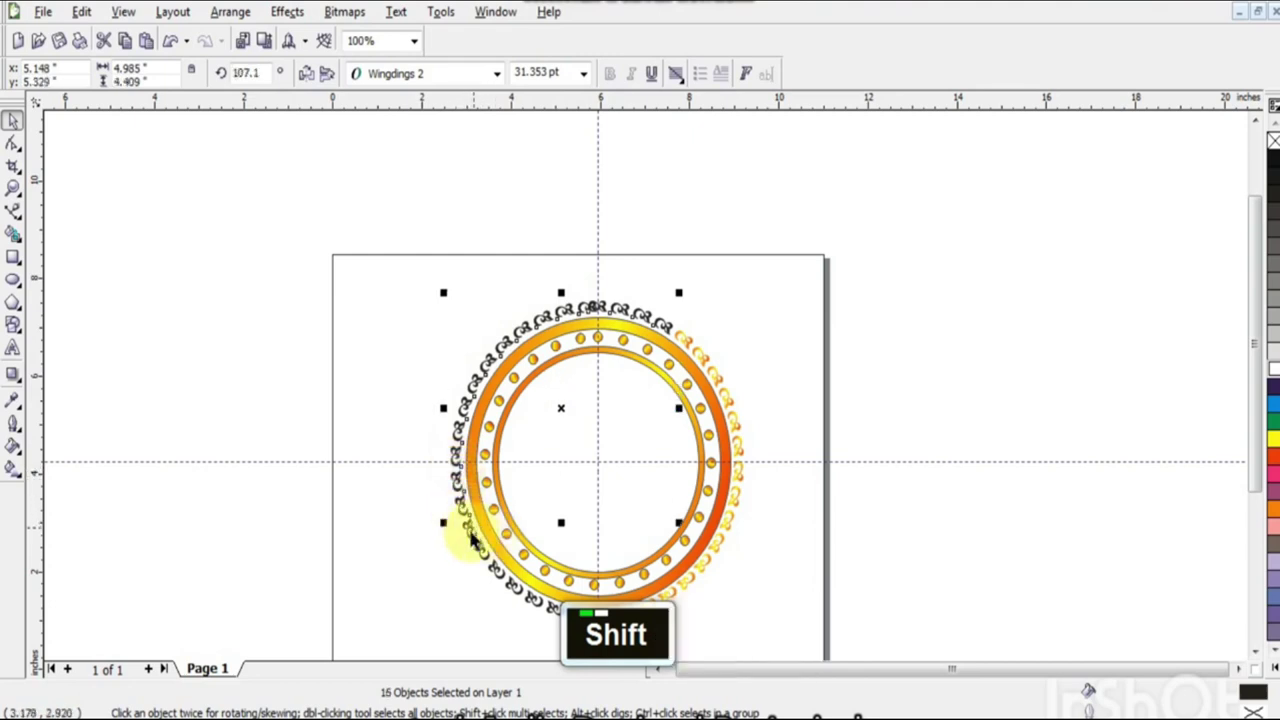
shift+click(466, 543)
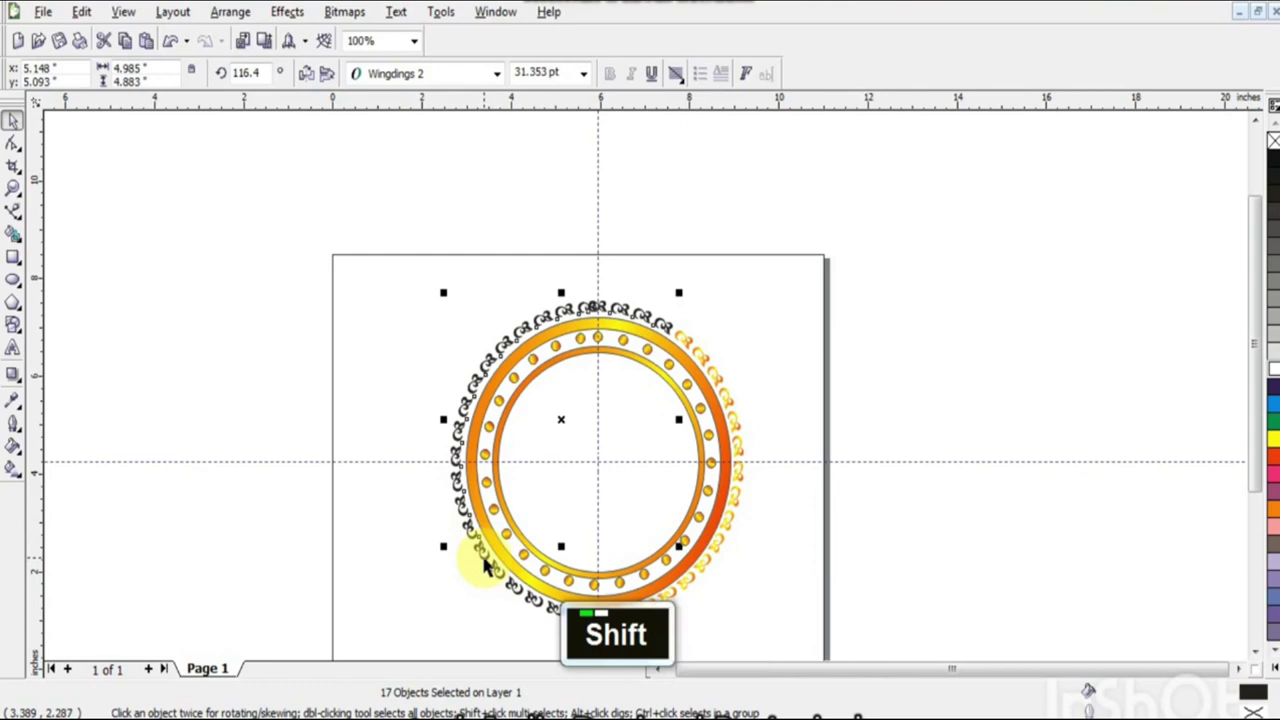
shift+click(497, 578)
shift+click(508, 600)
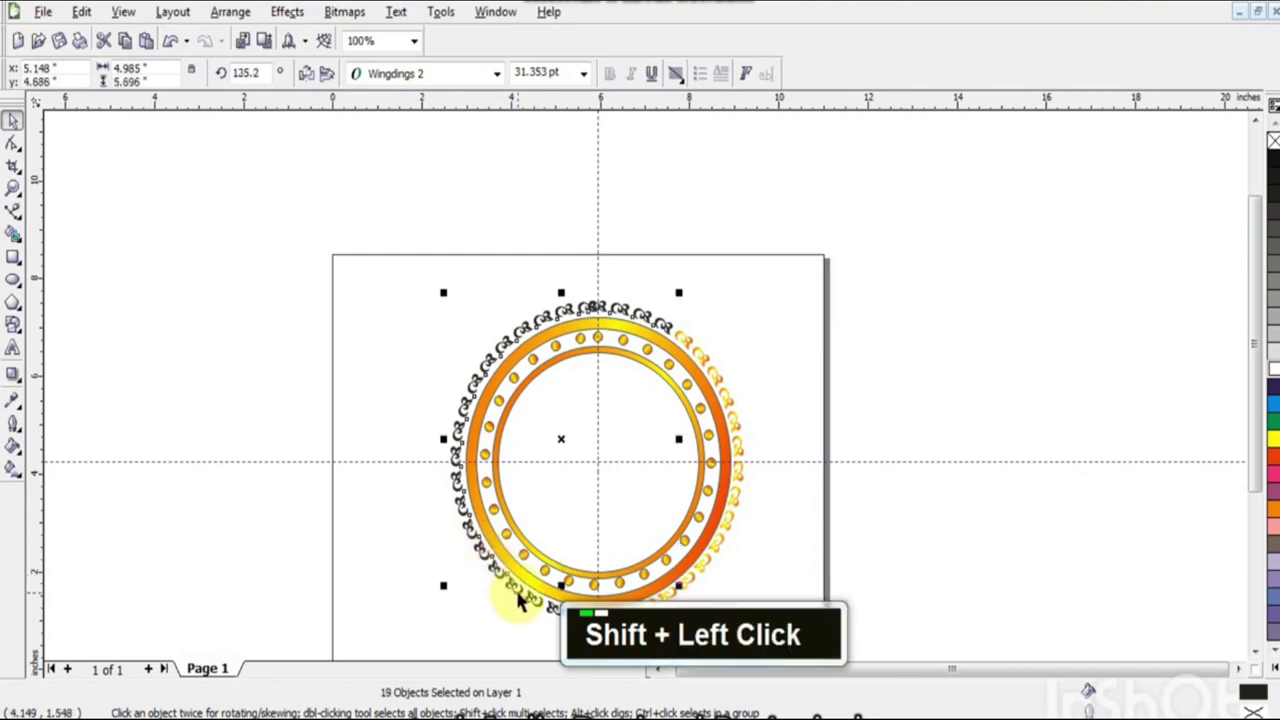
shift+click(549, 617)
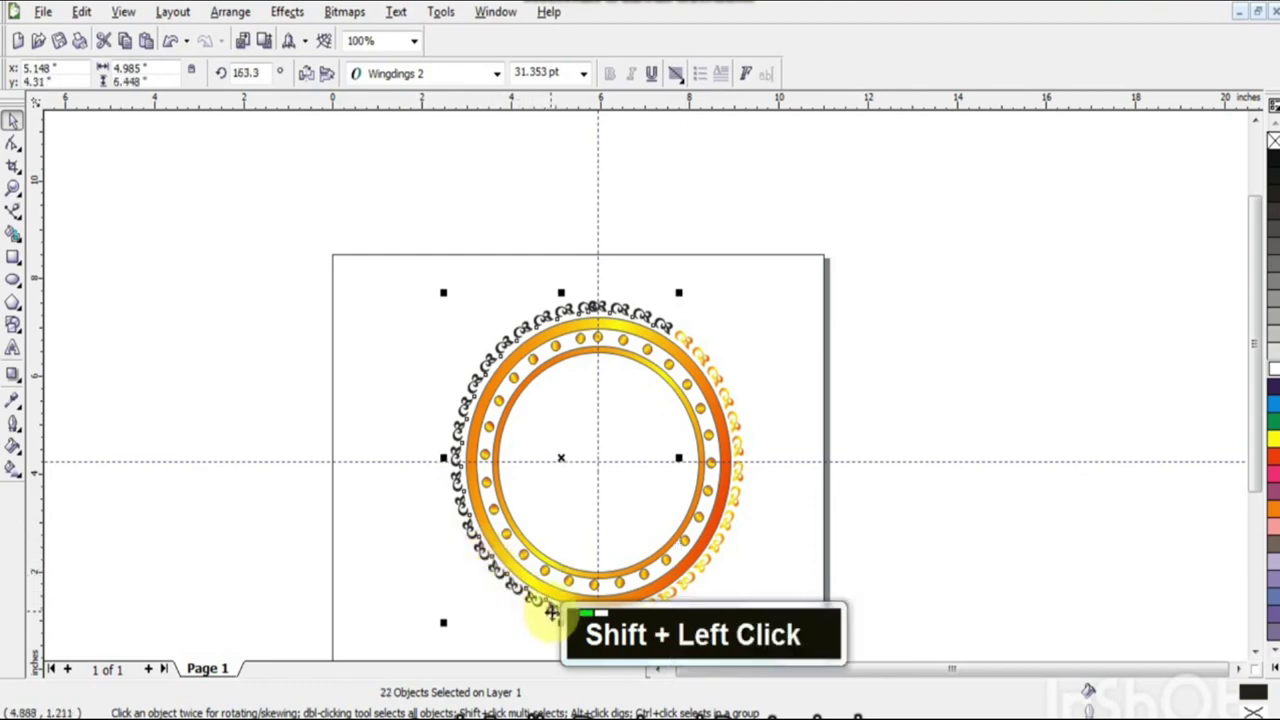
click(82, 12)
click(150, 259)
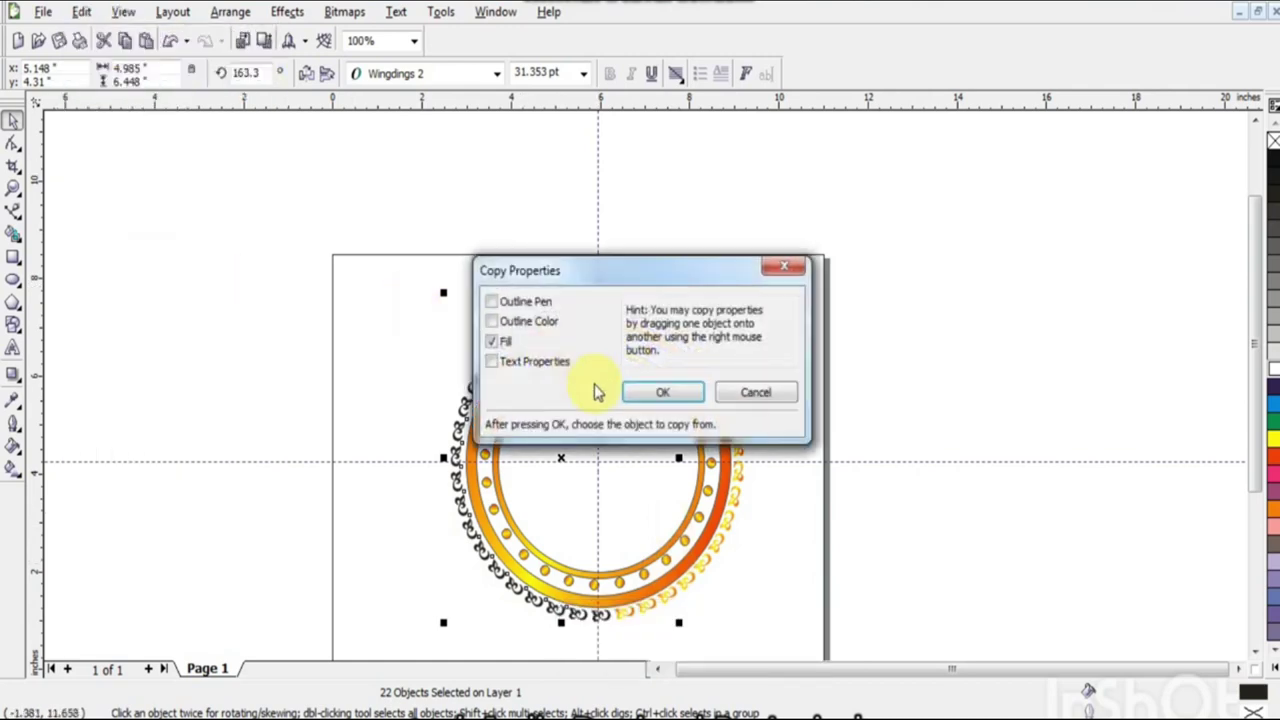
click(640, 395)
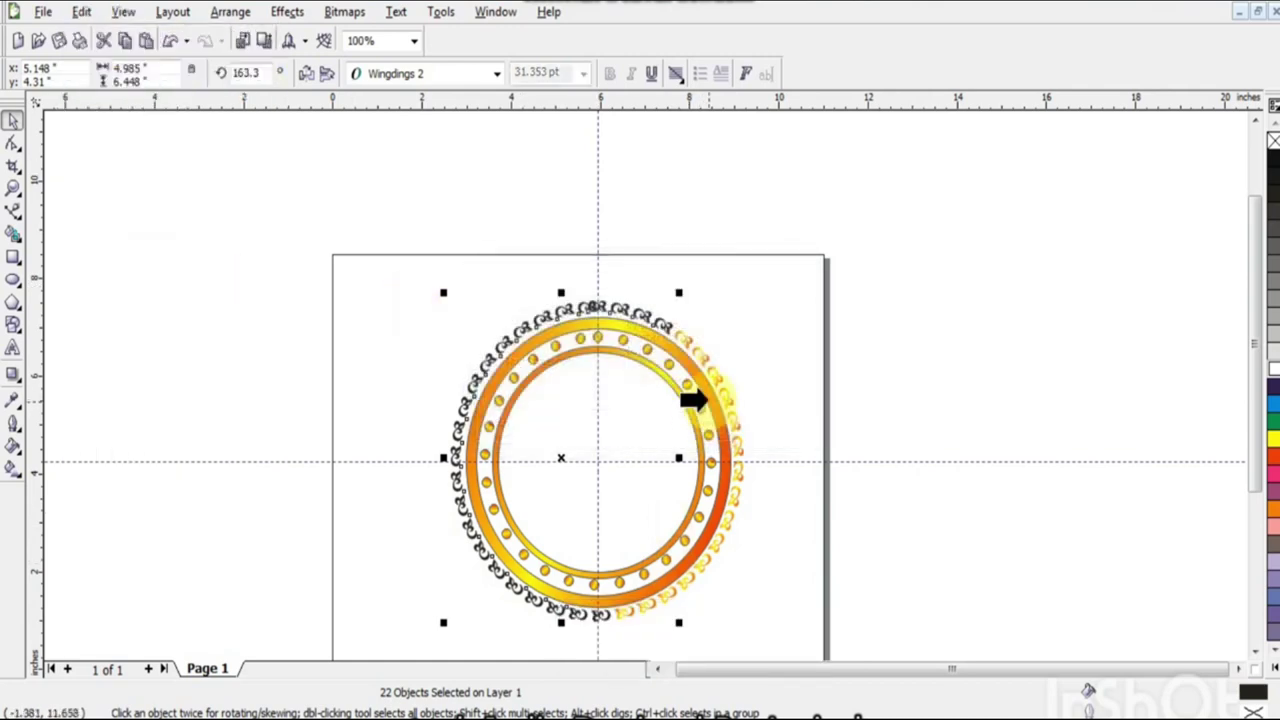
click(708, 404)
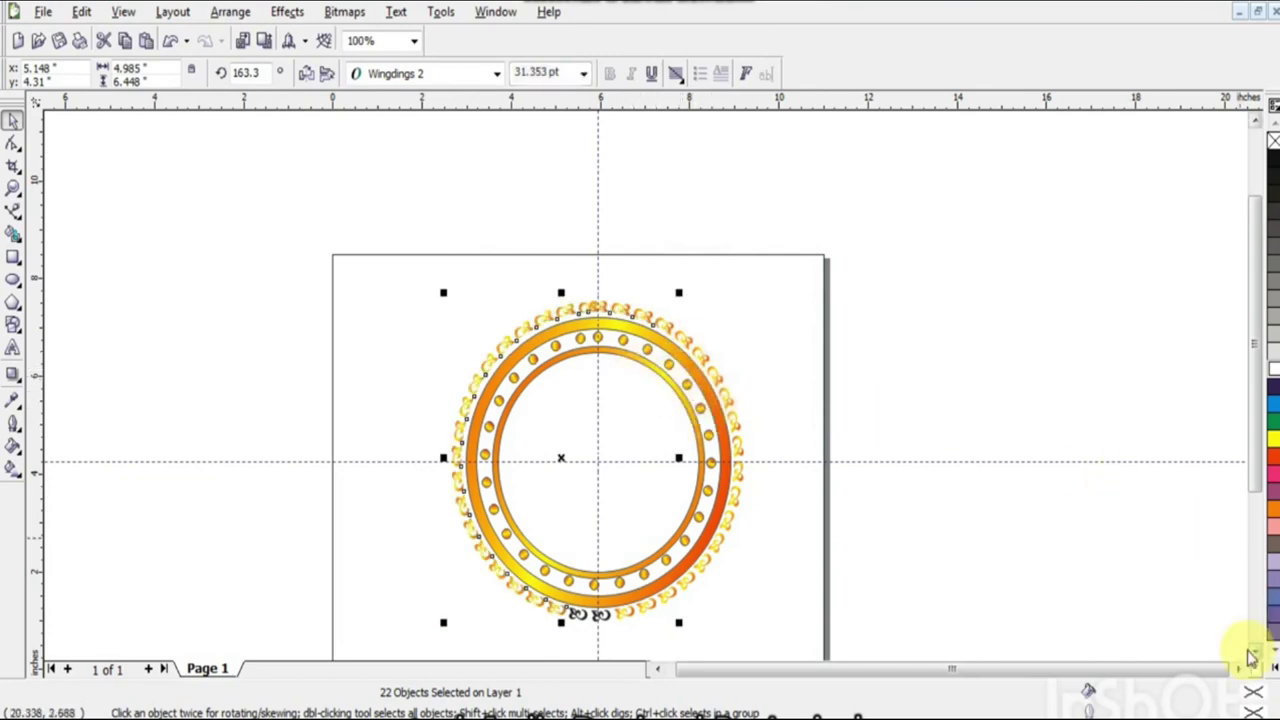
Step: Copy only the outer gradient ring's fill onto the two remaining black ornaments at the bottom of the emblem
scroll(1253, 660, down, 2)
double_click(890, 596)
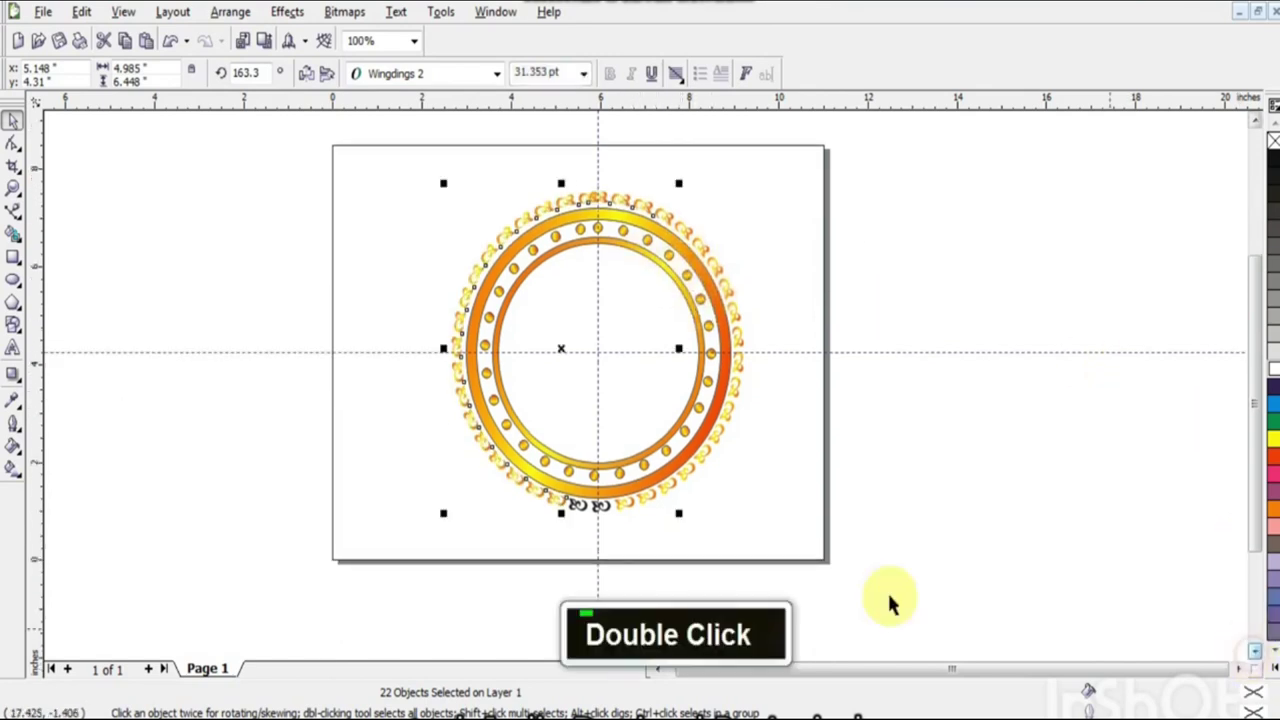
click(577, 510)
shift+click(590, 508)
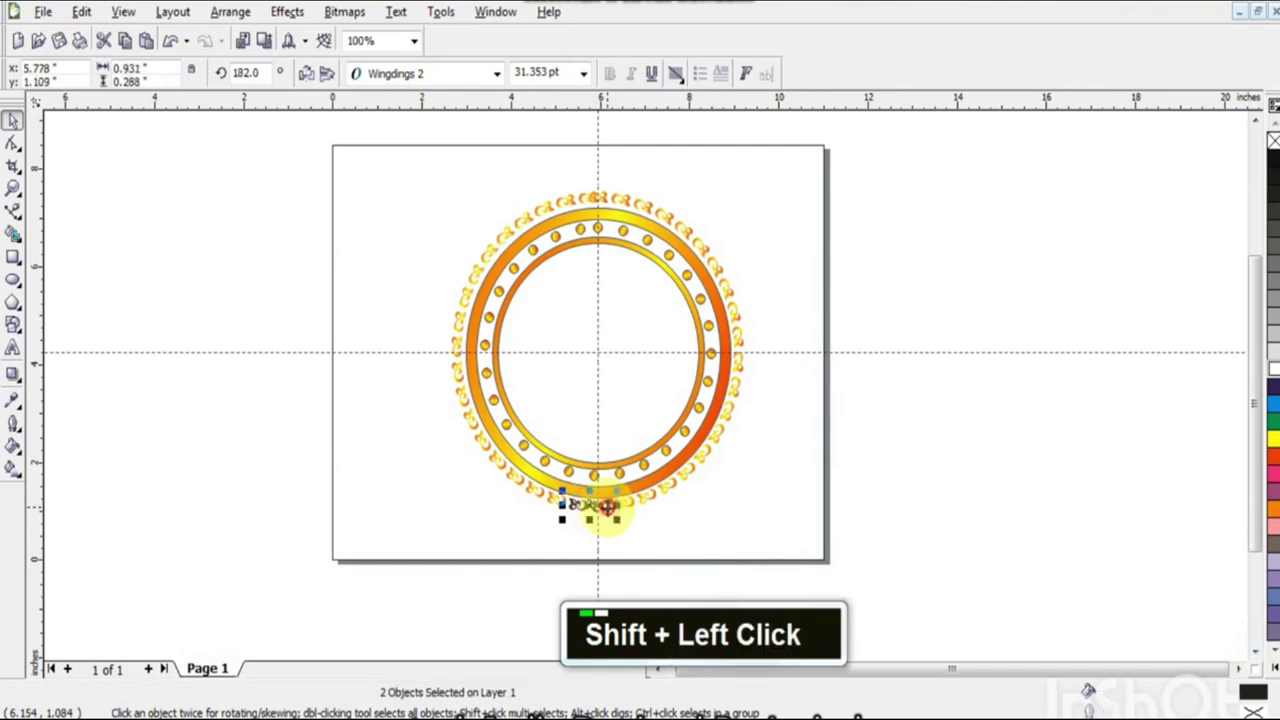
click(82, 11)
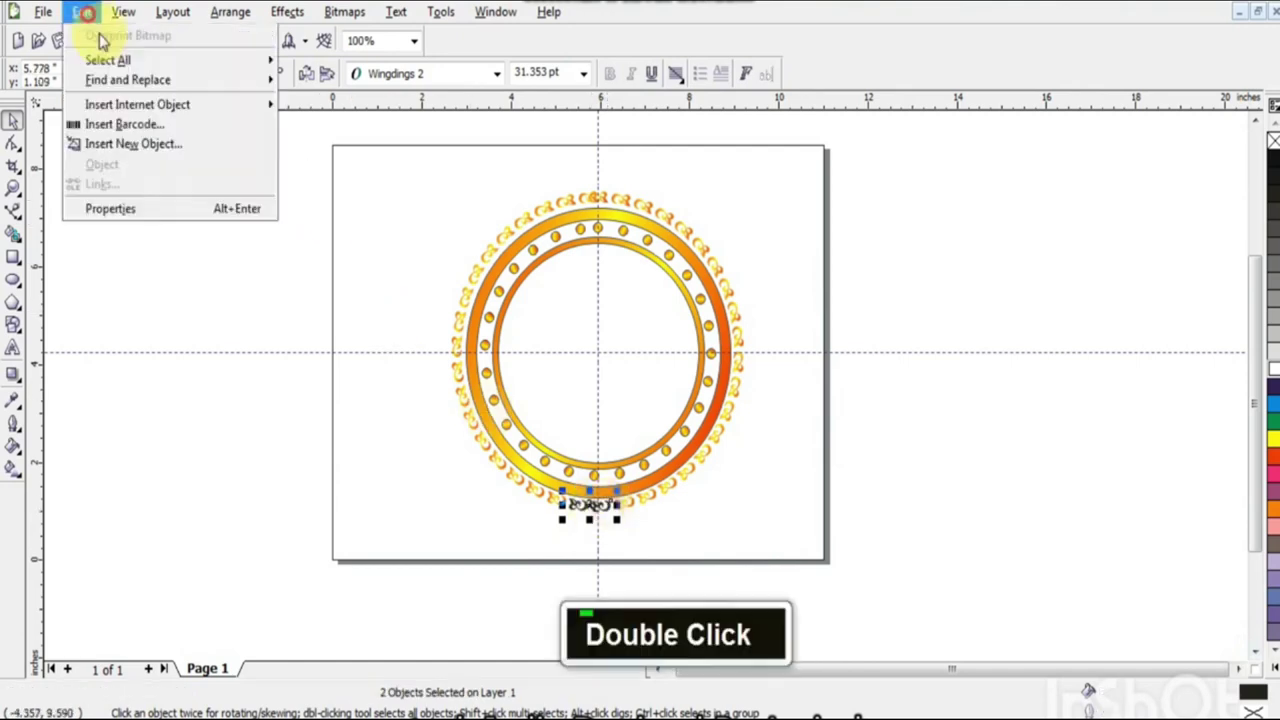
click(173, 254)
click(486, 337)
key(Return)
click(606, 211)
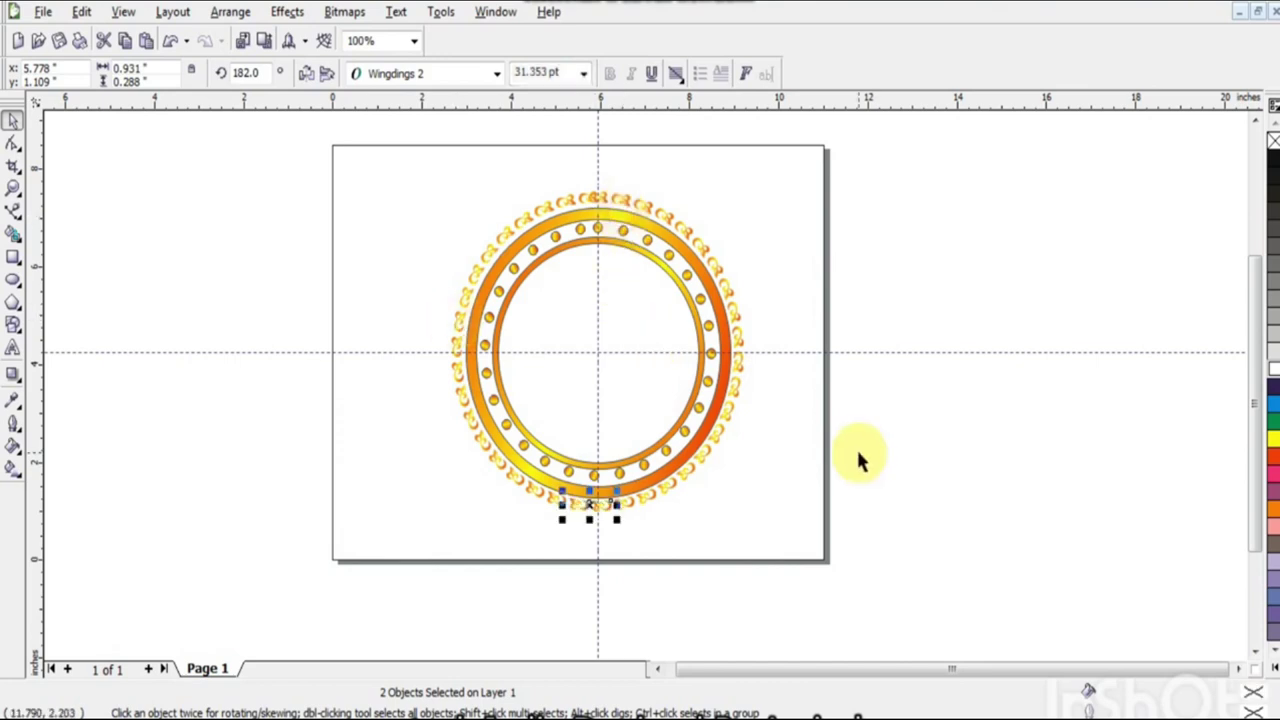
Step: Remove the outlines from all the emblem's rings, small circles and ornaments, and deselect
click(450, 225)
drag(415, 152, 760, 525)
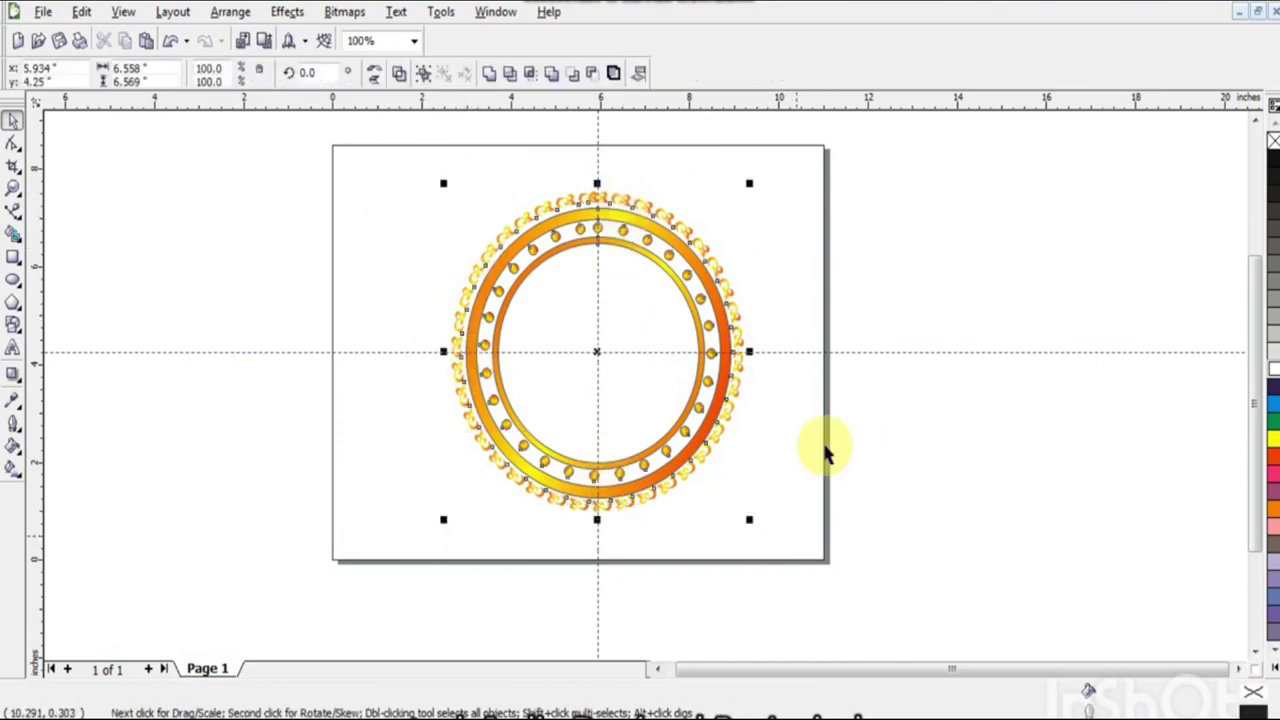
right_click(1271, 145)
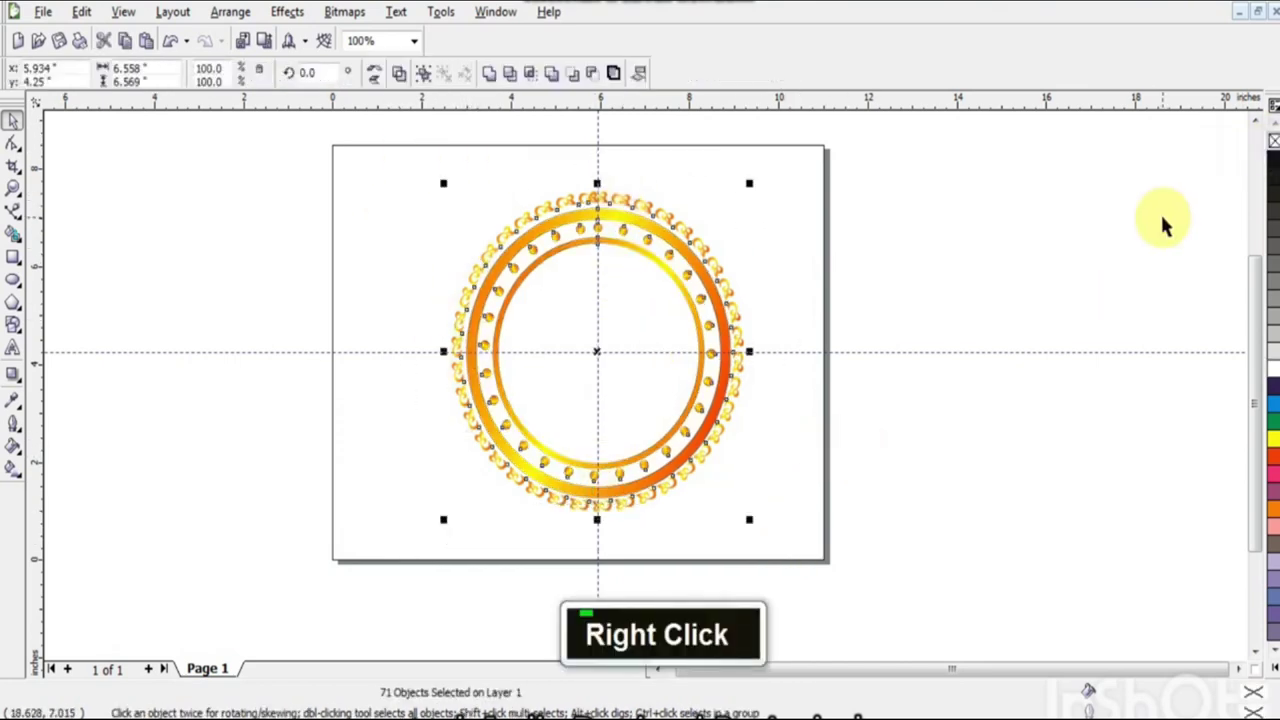
key(Escape)
Step: Delete the horizontal and vertical guidelines crossing the emblem's centre
click(861, 353)
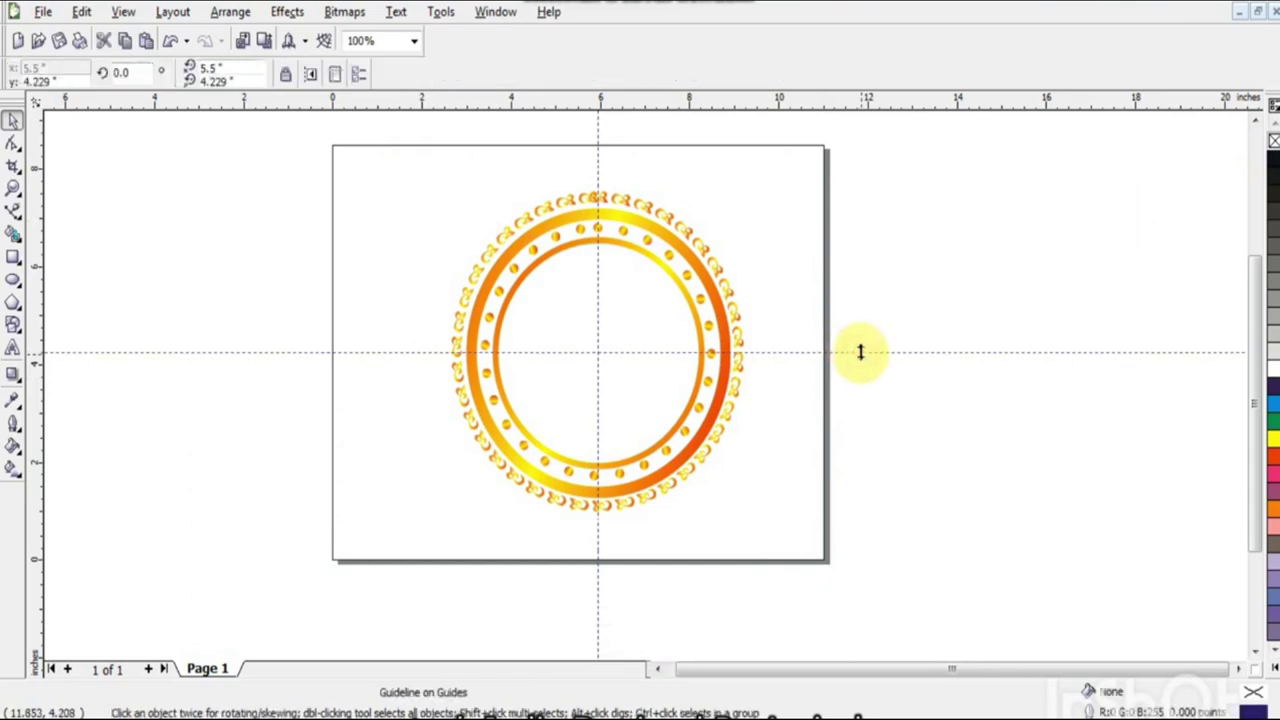
key(Delete)
key(Delete)
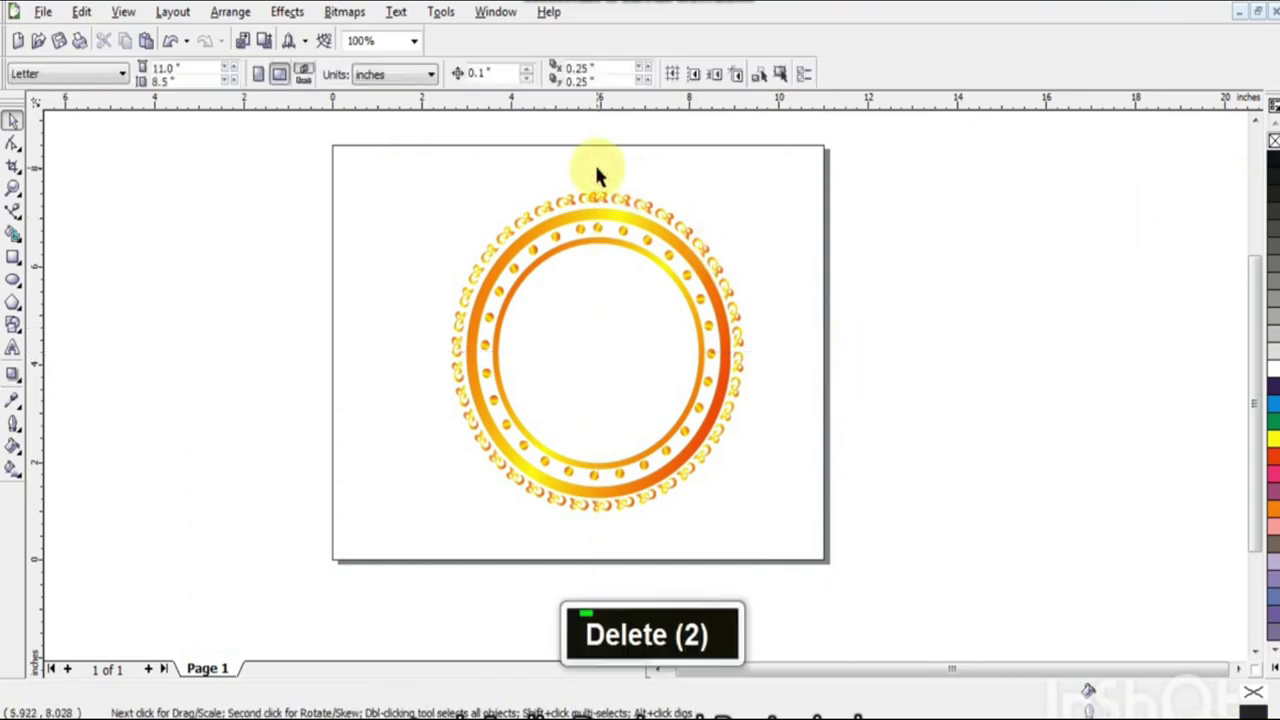
Step: Add three separate artistic text letters, capital J, B and S, in the empty area beside the page
click(13, 347)
click(245, 342)
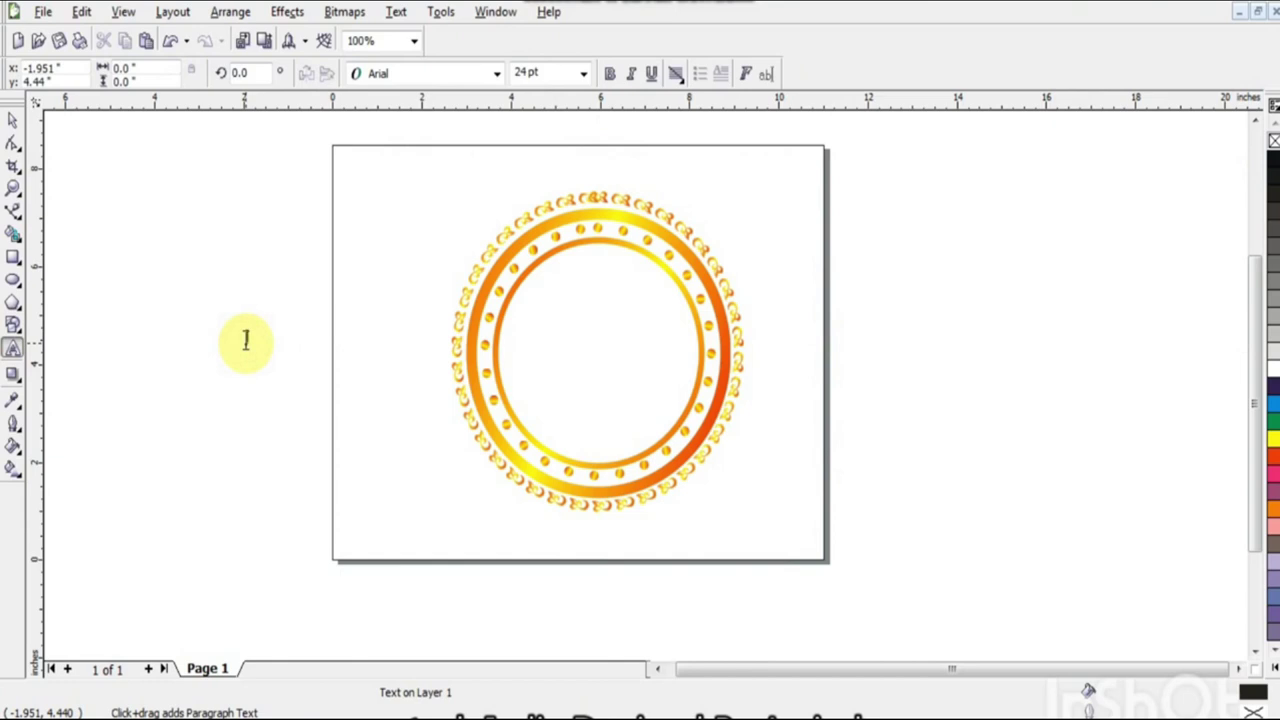
text(j)
key(BackSpace)
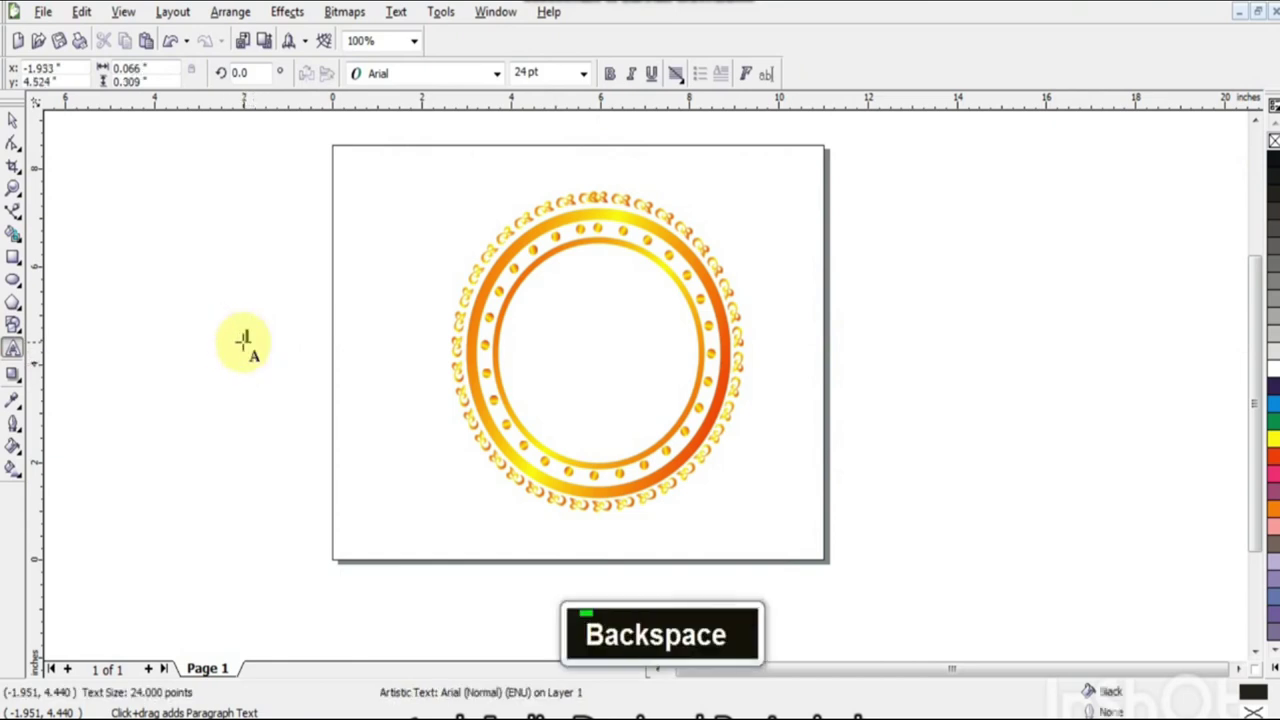
key(Caps_Lock)
text(J)
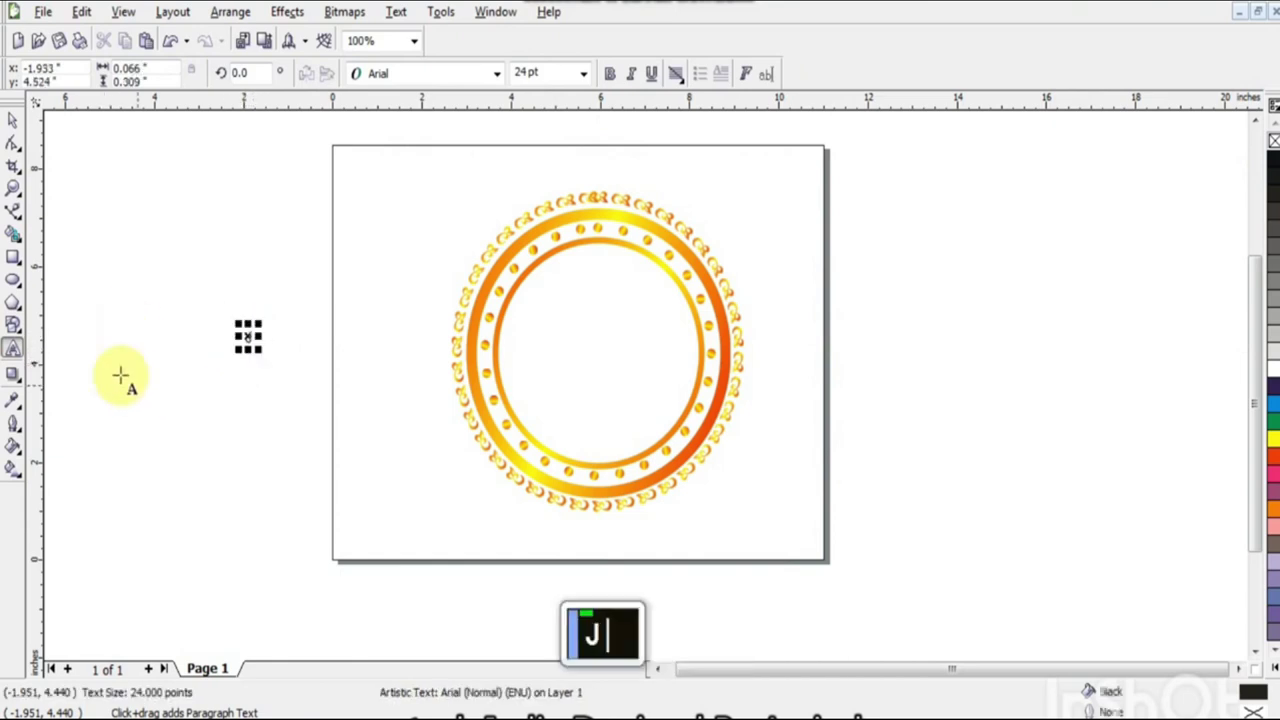
double_click(119, 365)
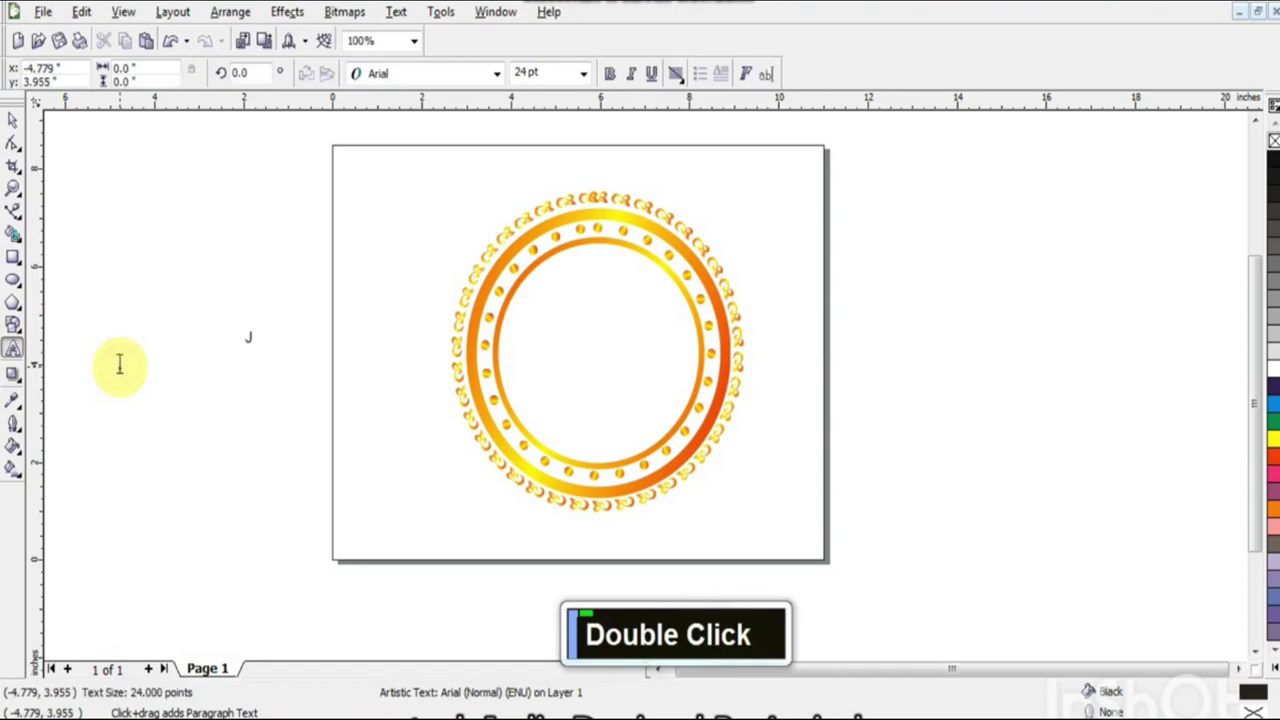
text(B)
double_click(154, 423)
text(S)
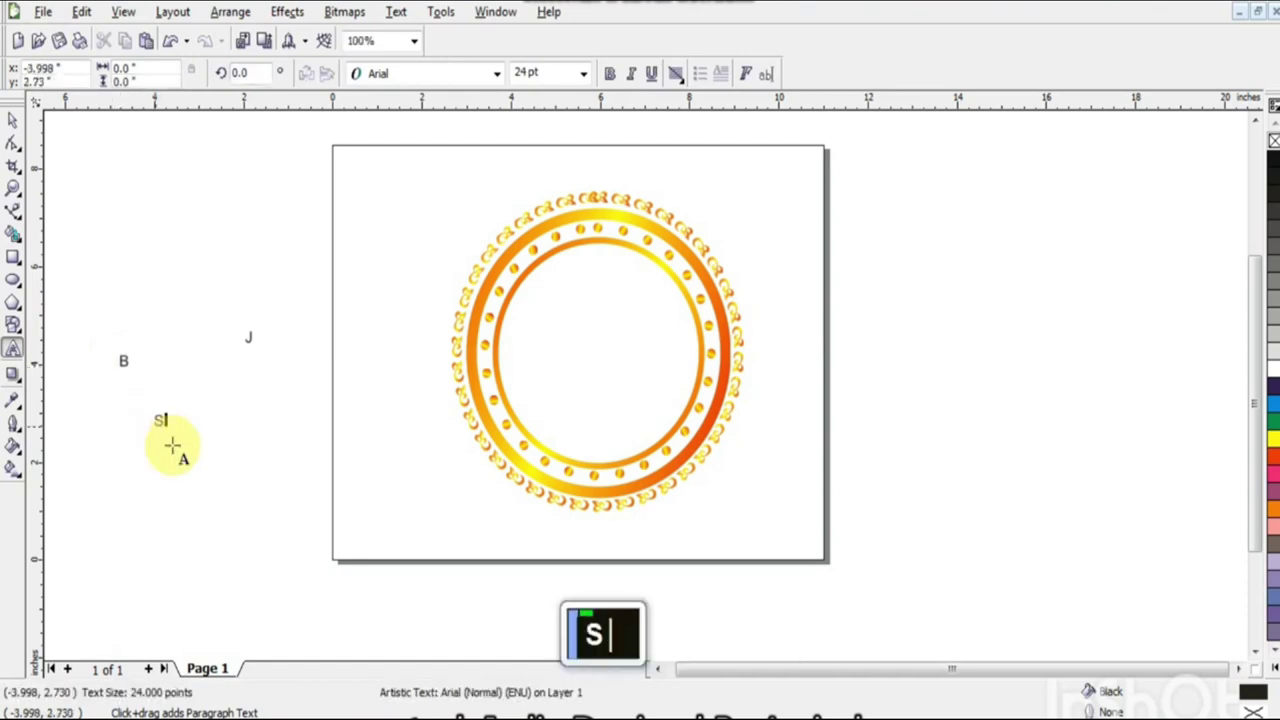
click(10, 122)
Step: Place the letter J in the upper part of the inner ring, set it in Arial Black and enlarge it to about 181 pt
click(249, 340)
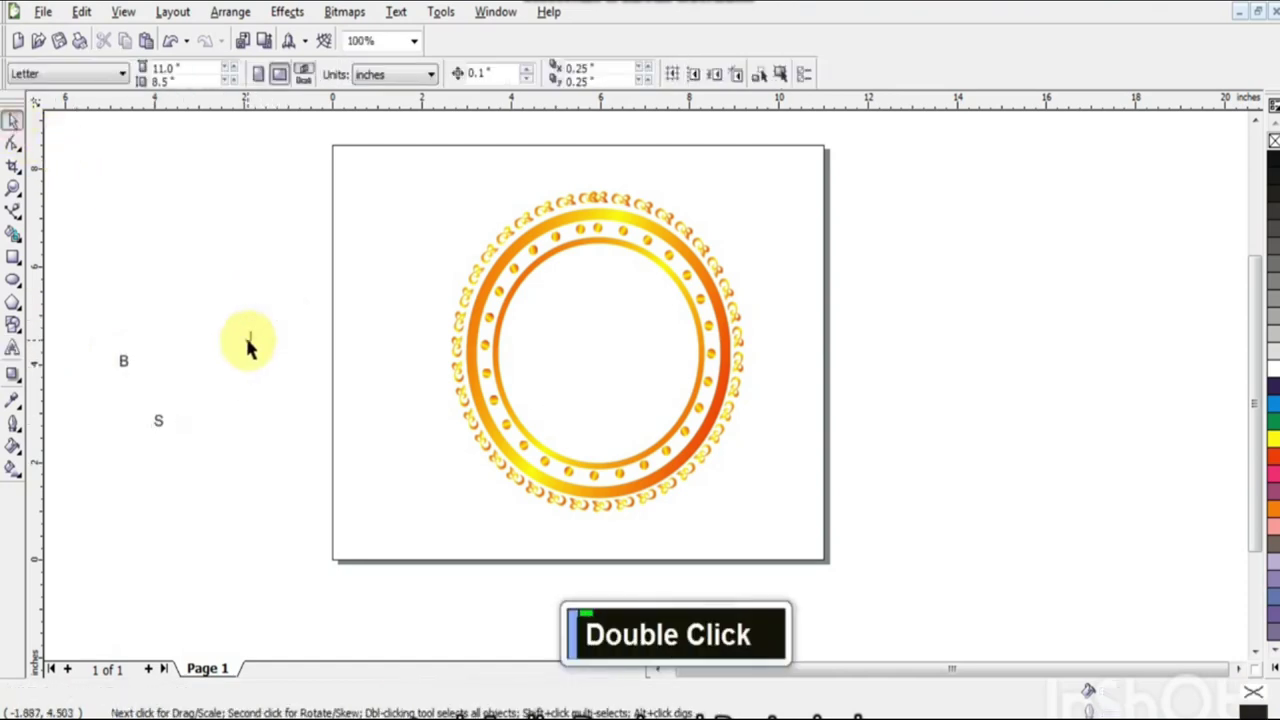
drag(249, 340, 578, 310)
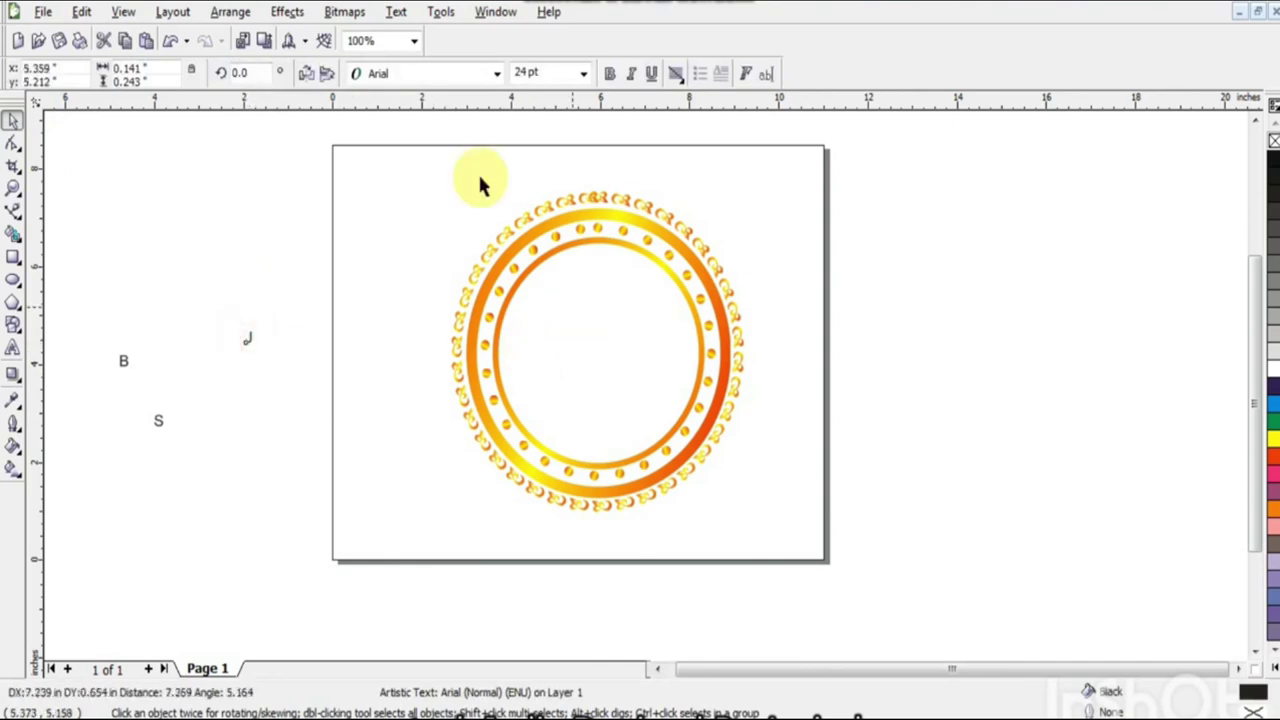
click(497, 73)
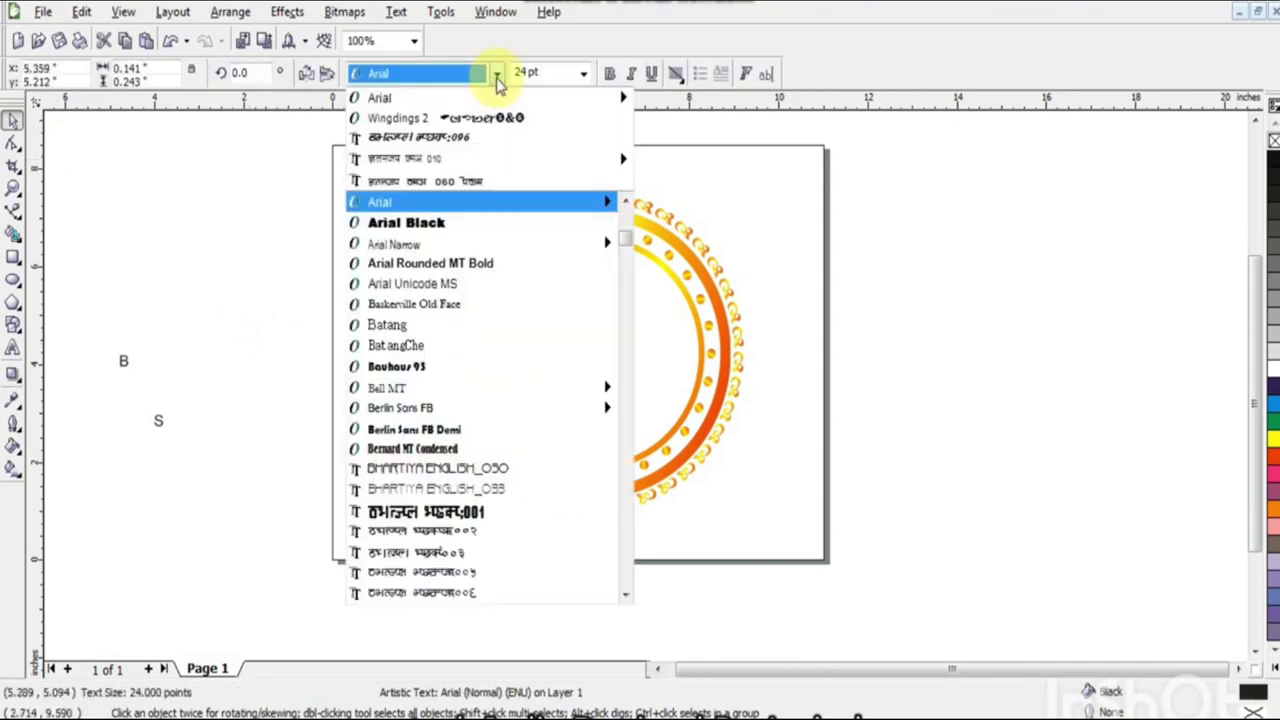
click(430, 222)
shift+click(583, 318)
drag(601, 344, 612, 363)
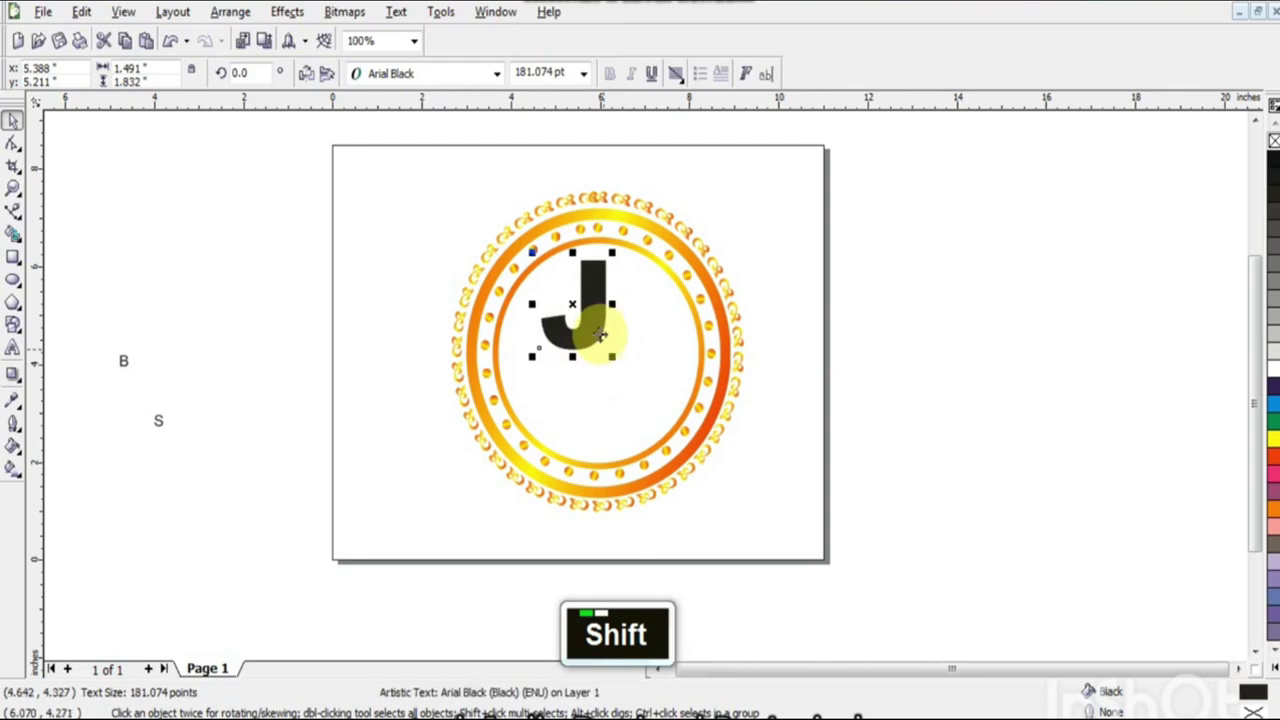
Step: Set the letter B in Arial Black, enlarge it to about 150 pt and place it overlapping the J's stem
click(124, 363)
click(469, 76)
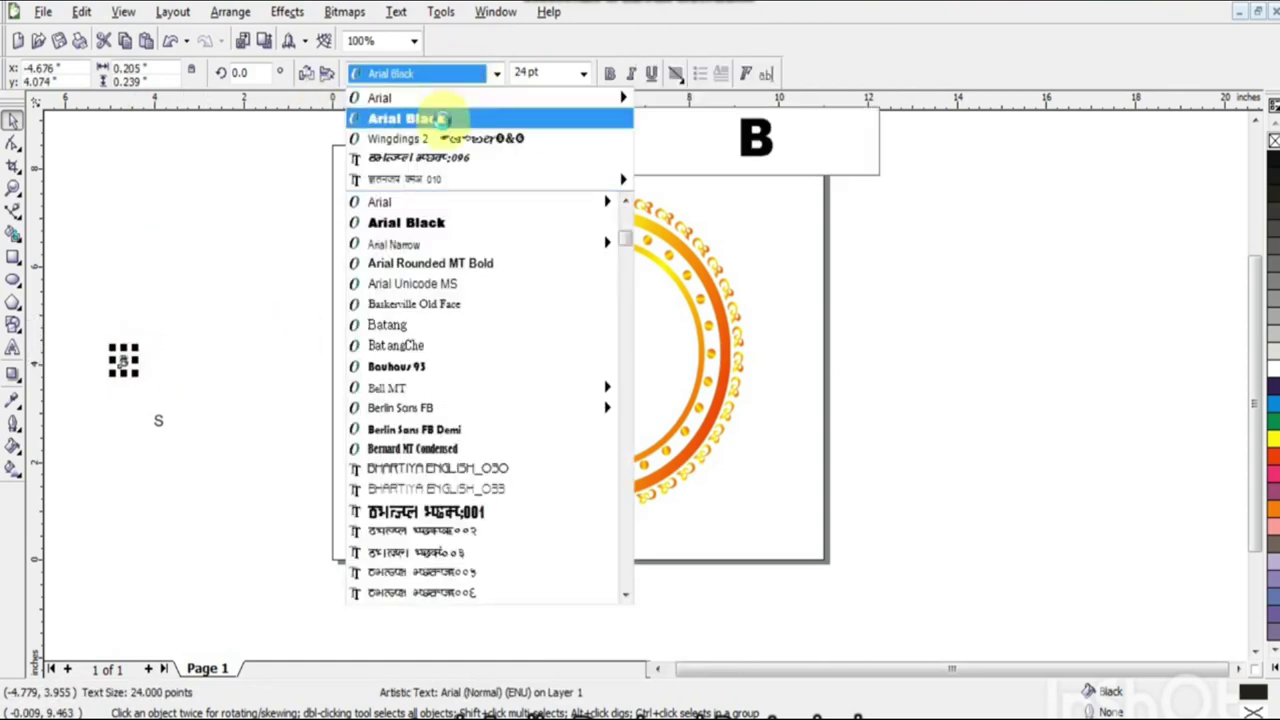
click(457, 116)
drag(124, 363, 634, 322)
drag(593, 281, 612, 298)
key(ctrl+Down)
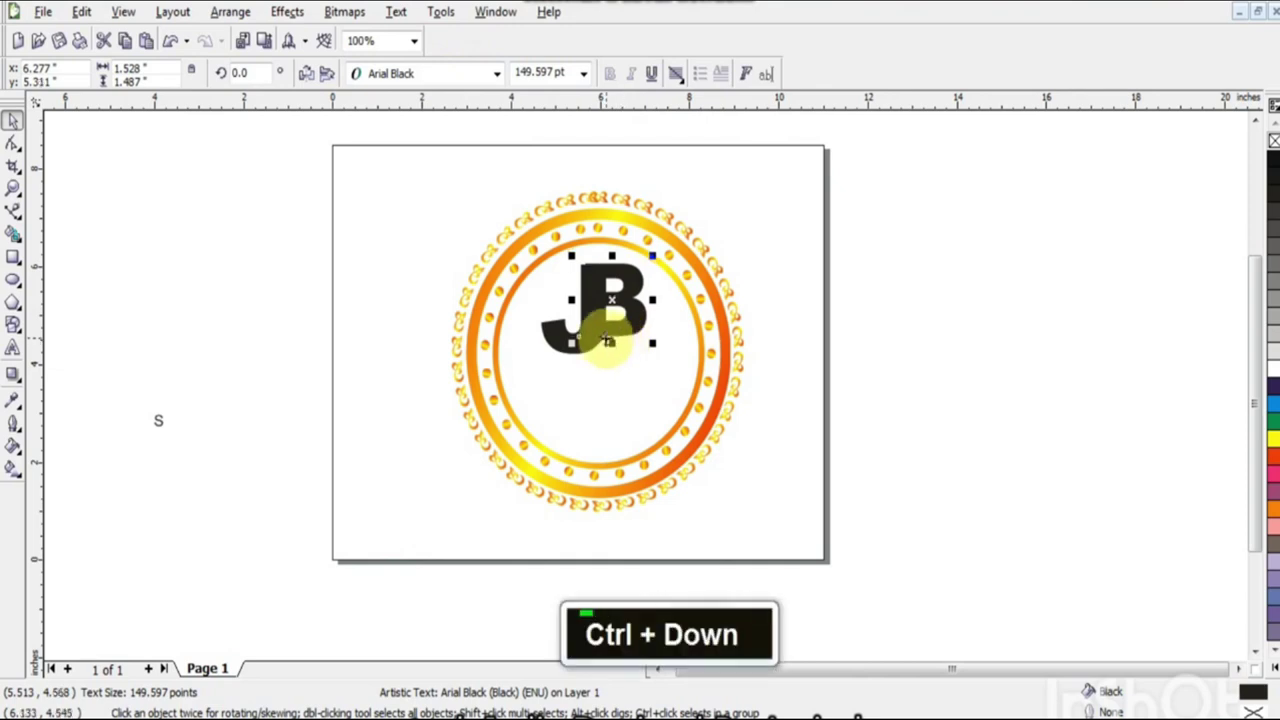
Step: Align the B's top and stem with the J and stretch the B downward to about 1.56 inches high
key(F2)
click(595, 292)
drag(676, 386, 671, 381)
drag(665, 385, 669, 387)
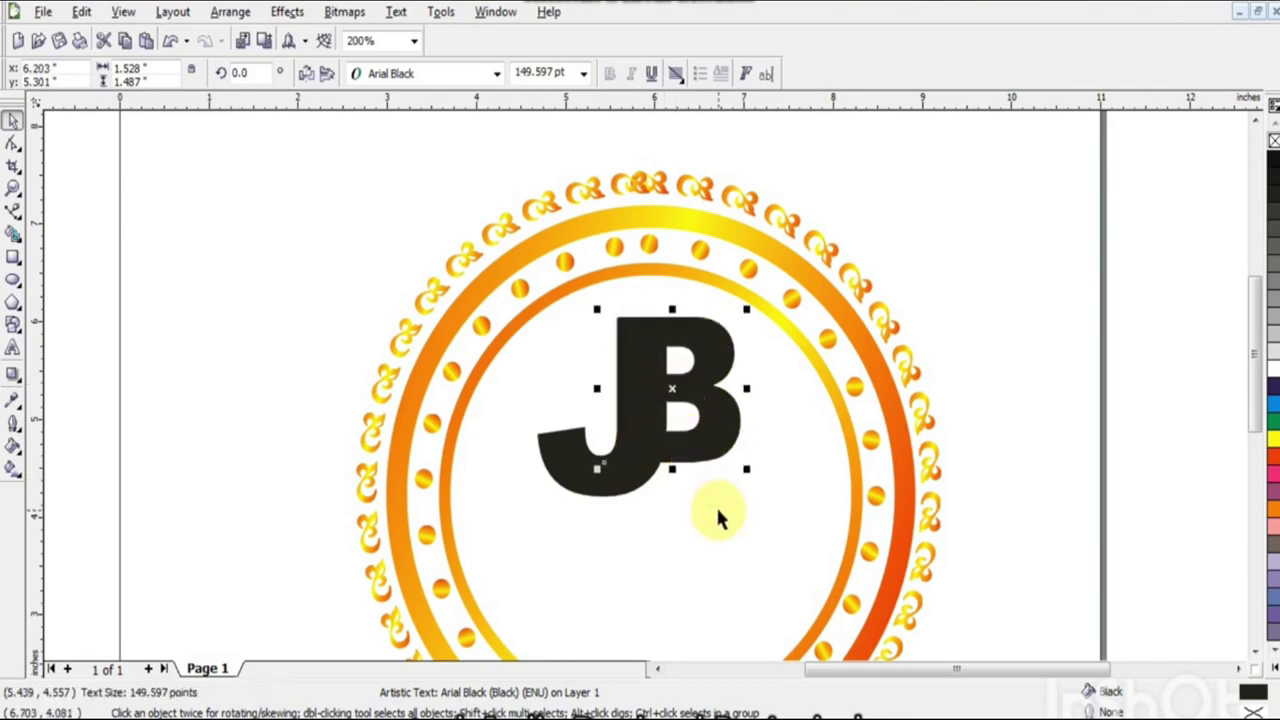
drag(672, 468, 673, 476)
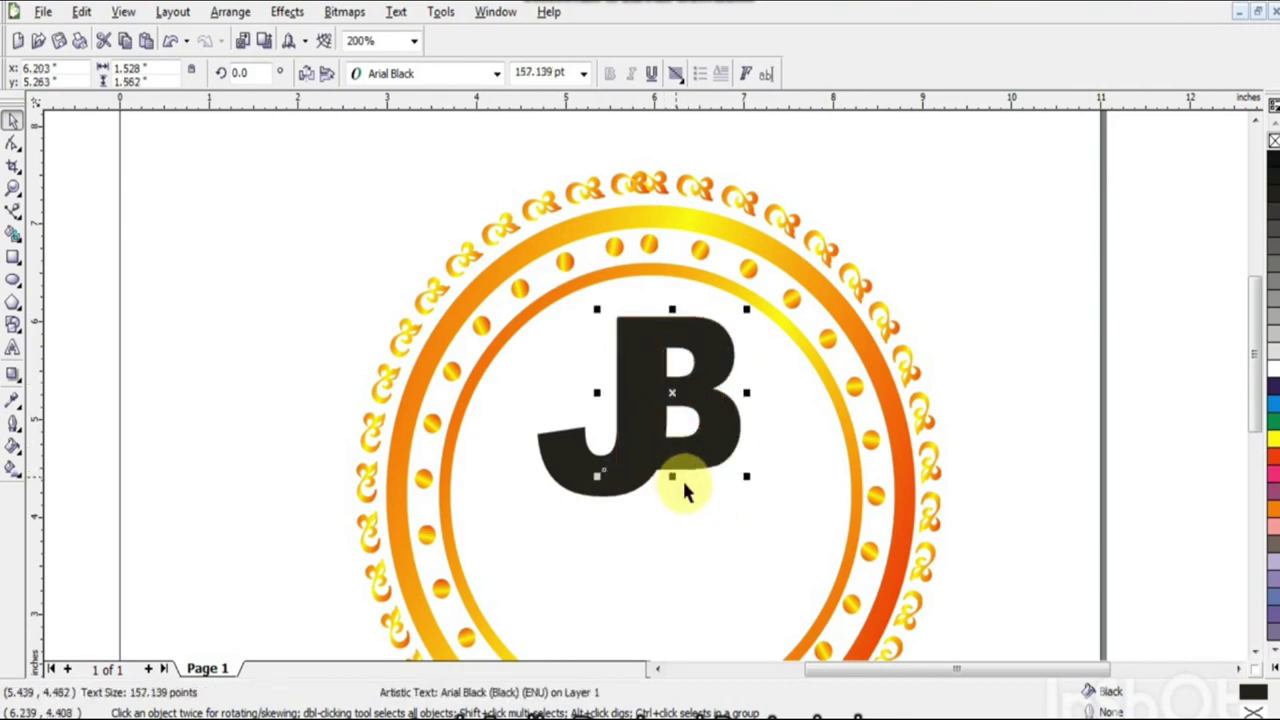
click(445, 515)
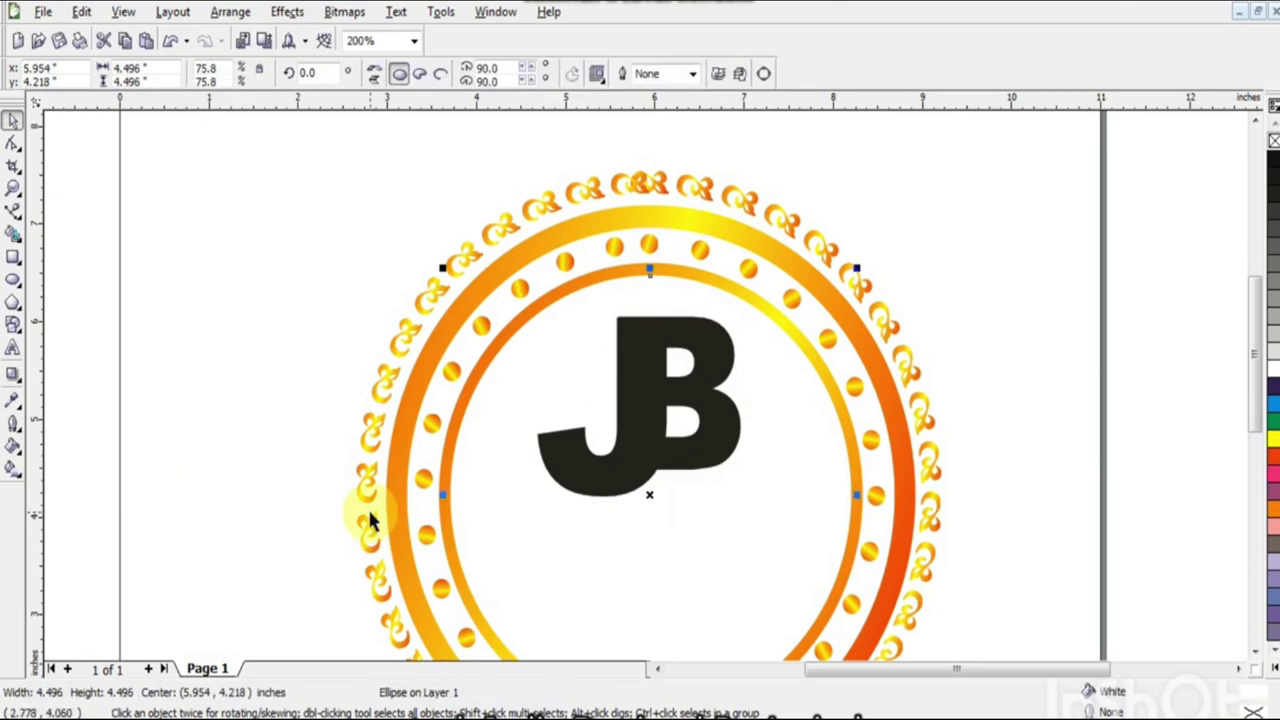
Step: Enlarge the letter S to about 149 pt, set it in Arial Black and centre it beneath the JB letters
key(F3)
drag(345, 448, 822, 462)
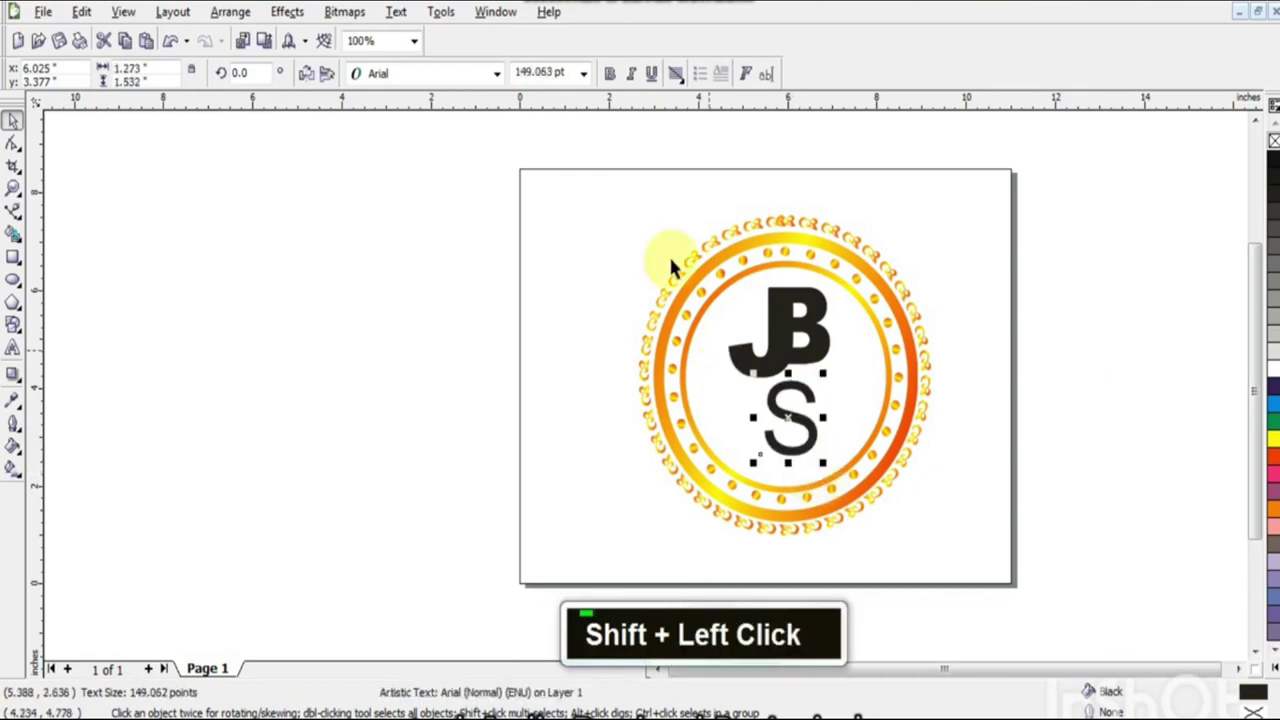
click(496, 74)
click(461, 121)
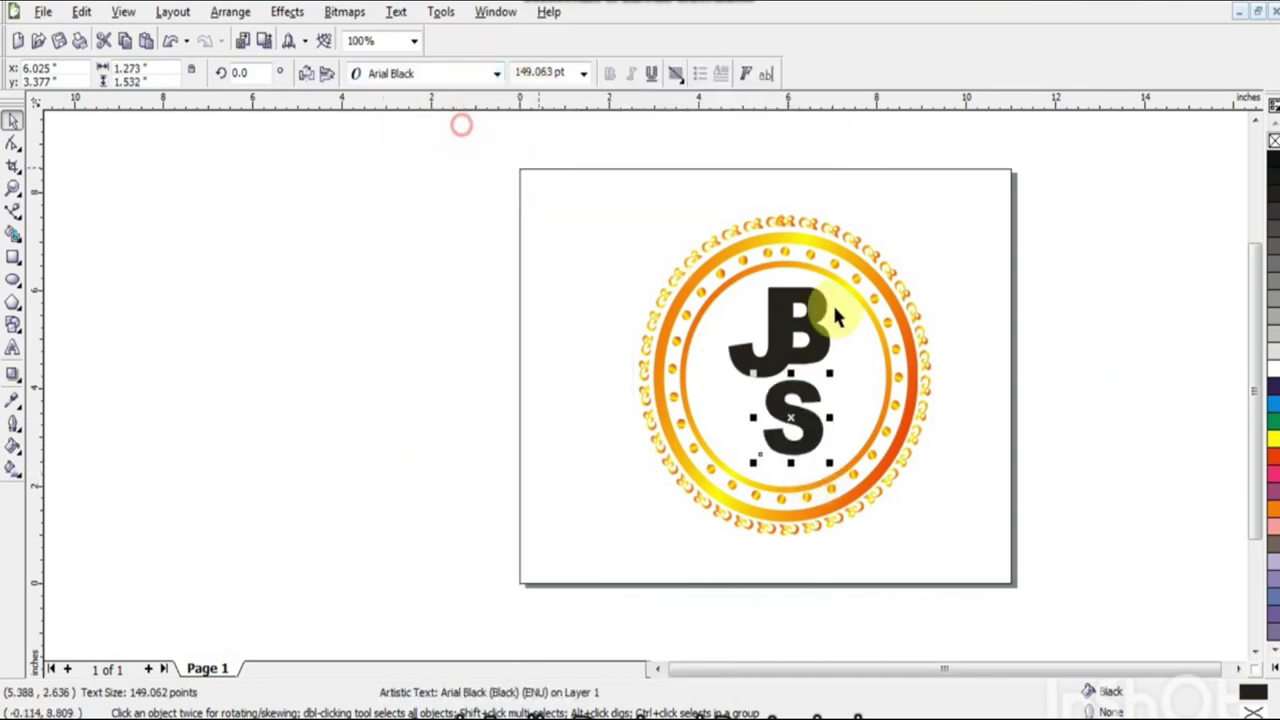
drag(806, 420, 800, 426)
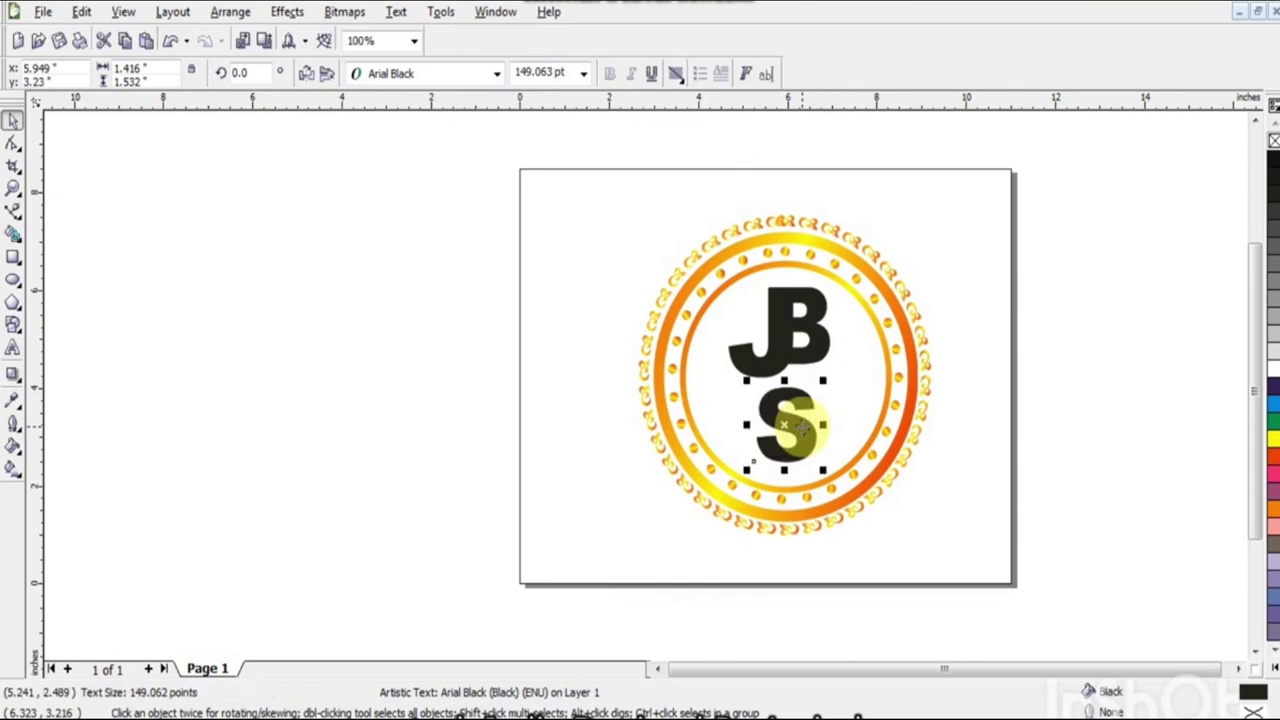
Step: Select the letters J, B and S, try copying only a fill from the emblem onto them, and undo it
shift+click(803, 355)
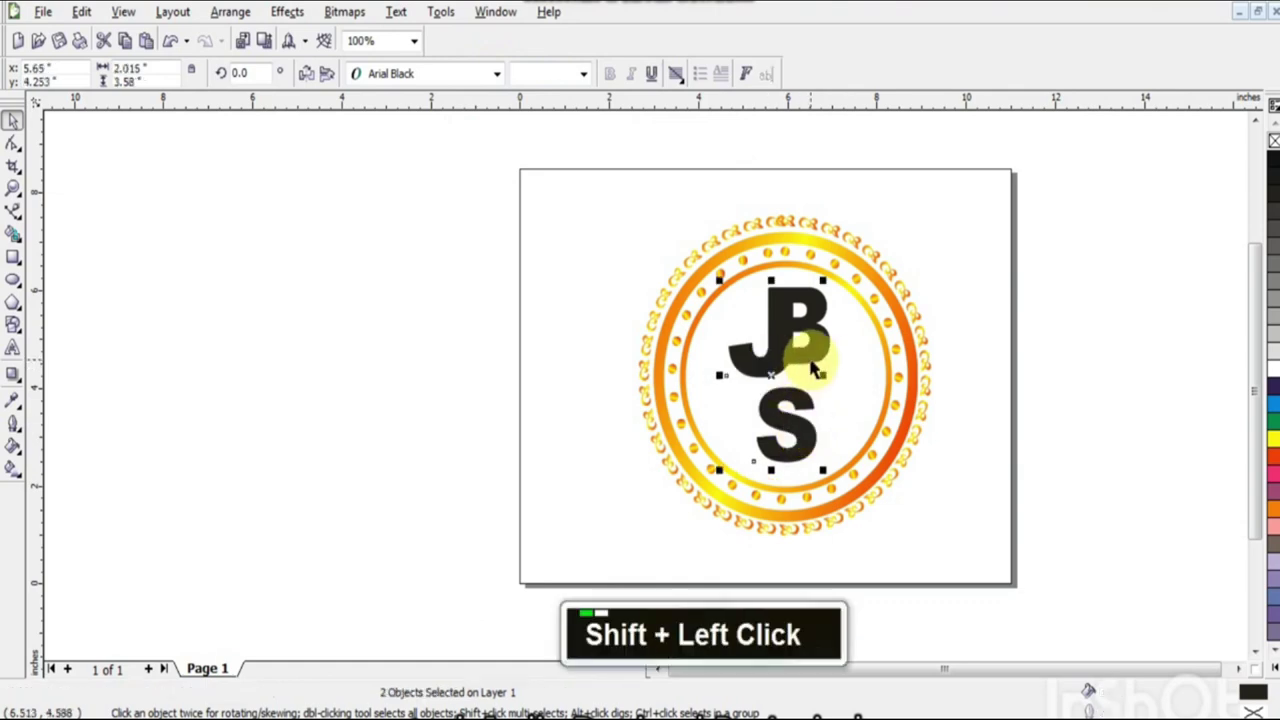
shift+click(812, 368)
click(84, 12)
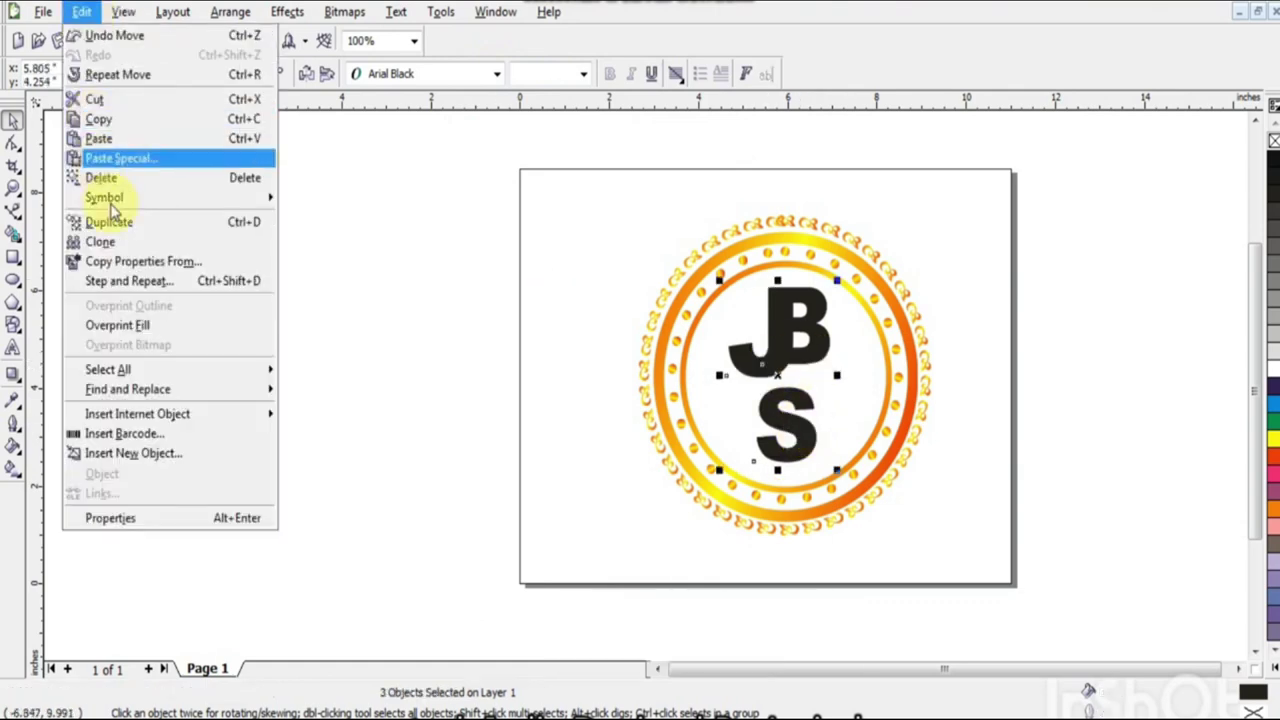
click(129, 258)
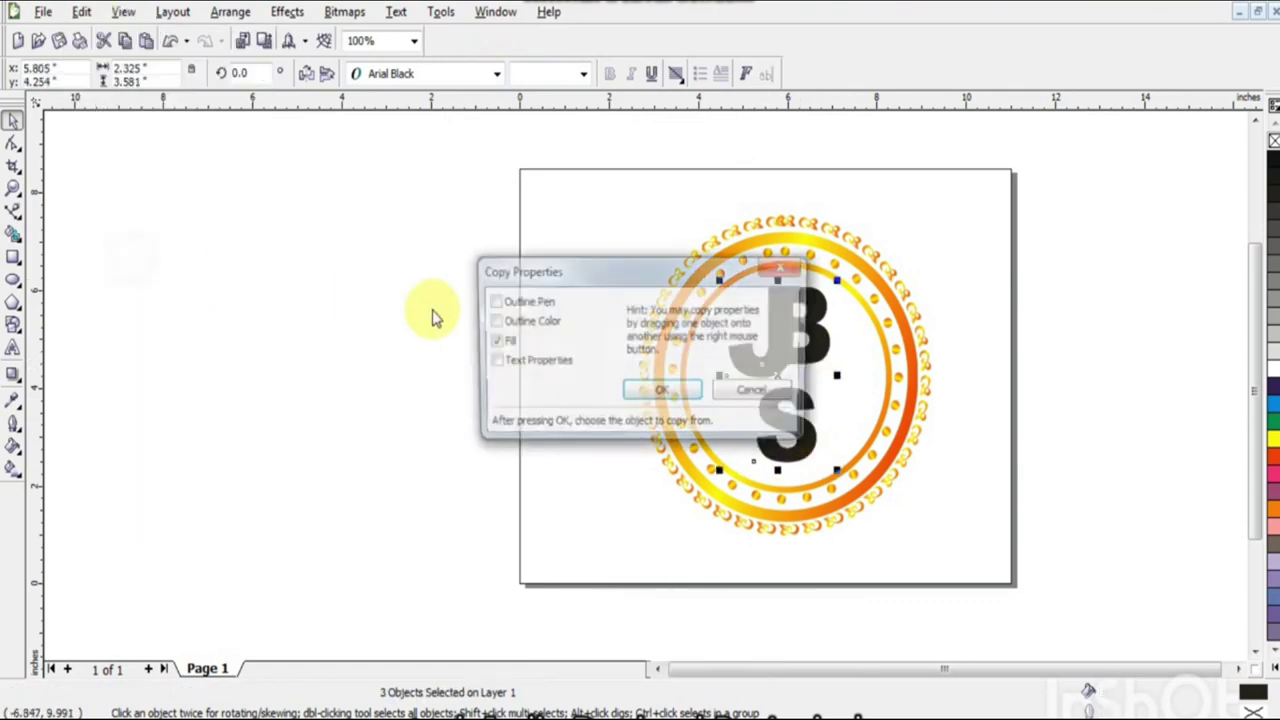
click(655, 394)
click(670, 455)
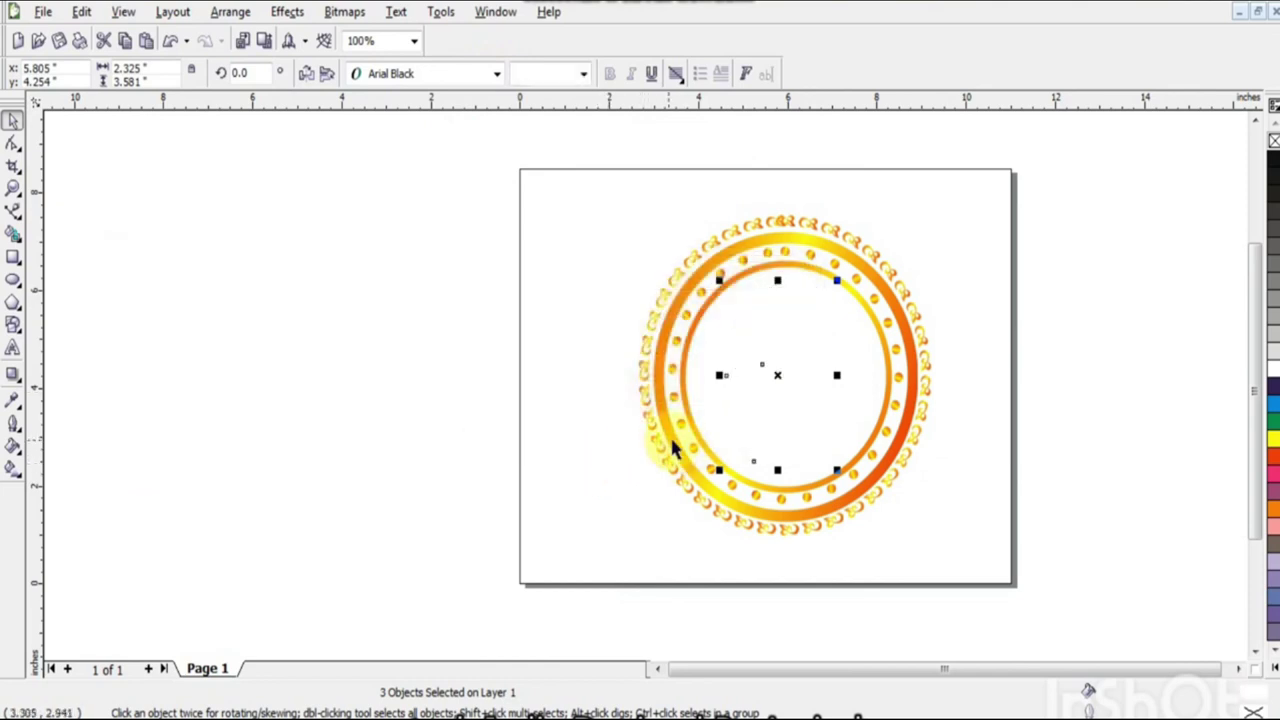
key(ctrl+z)
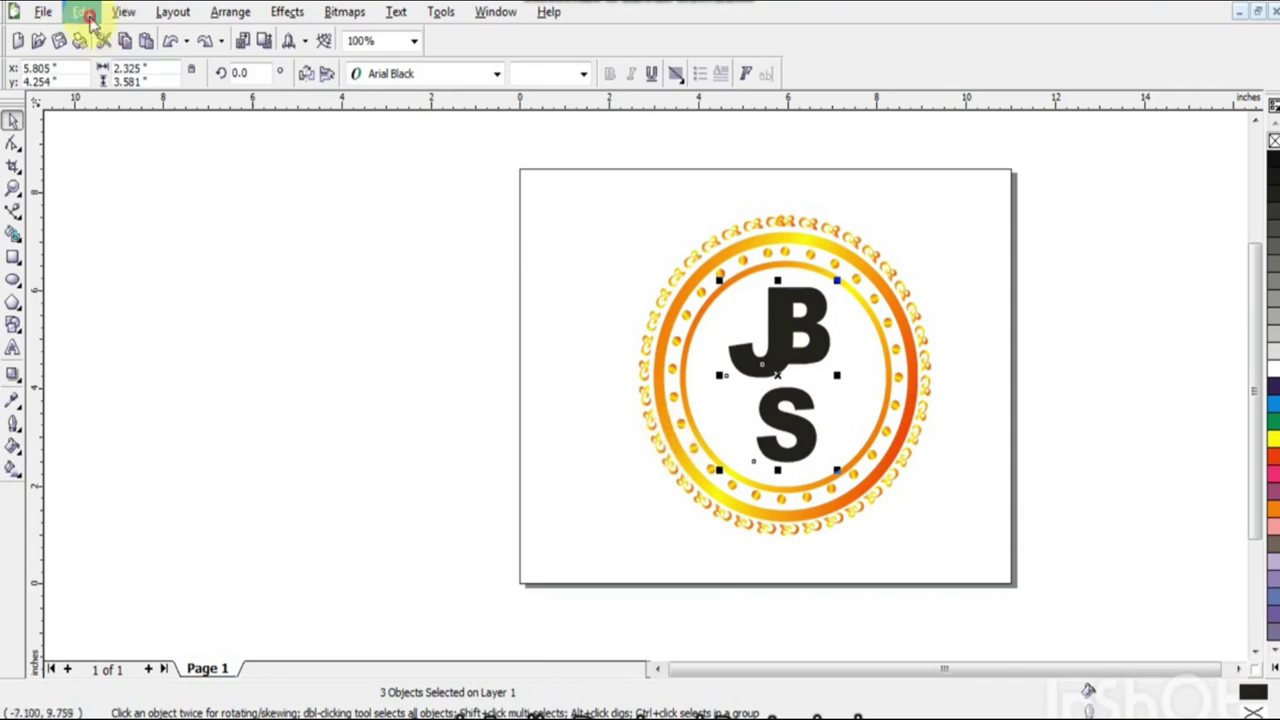
Step: Copy only the outer gradient ring's fill onto the selected letters J, B and S, and deselect
click(88, 18)
click(194, 263)
click(628, 398)
click(660, 428)
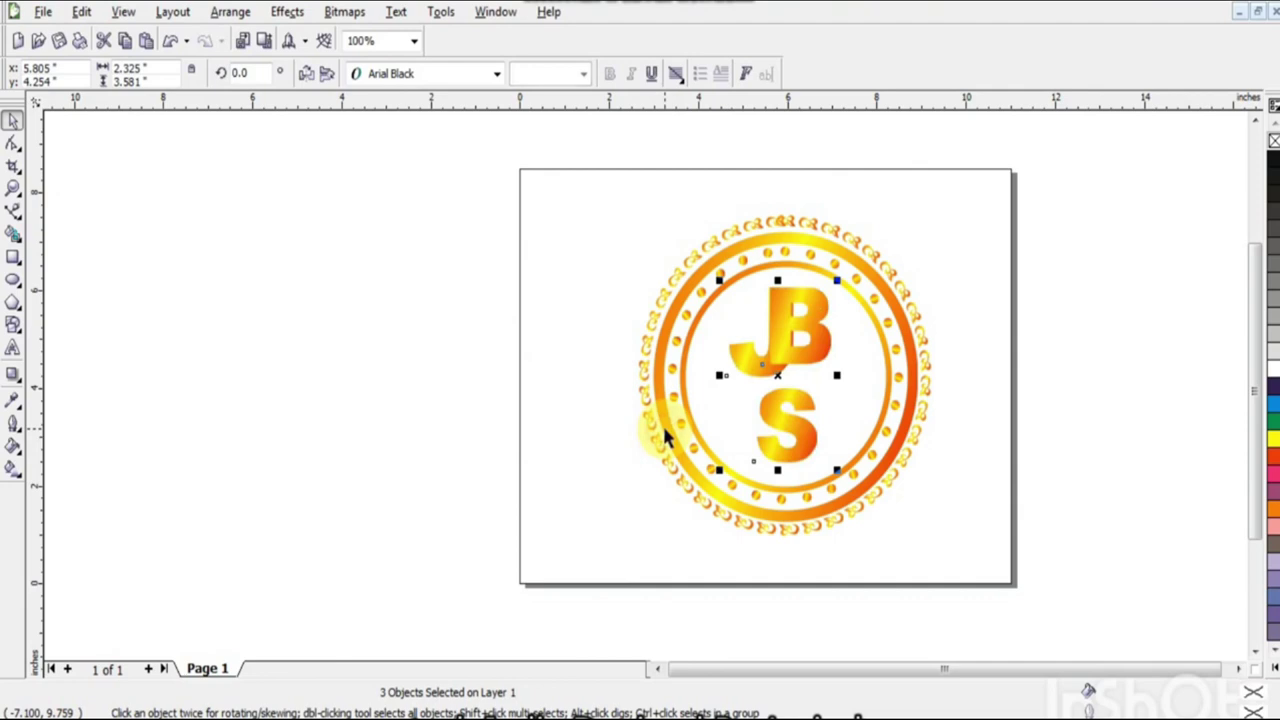
click(176, 248)
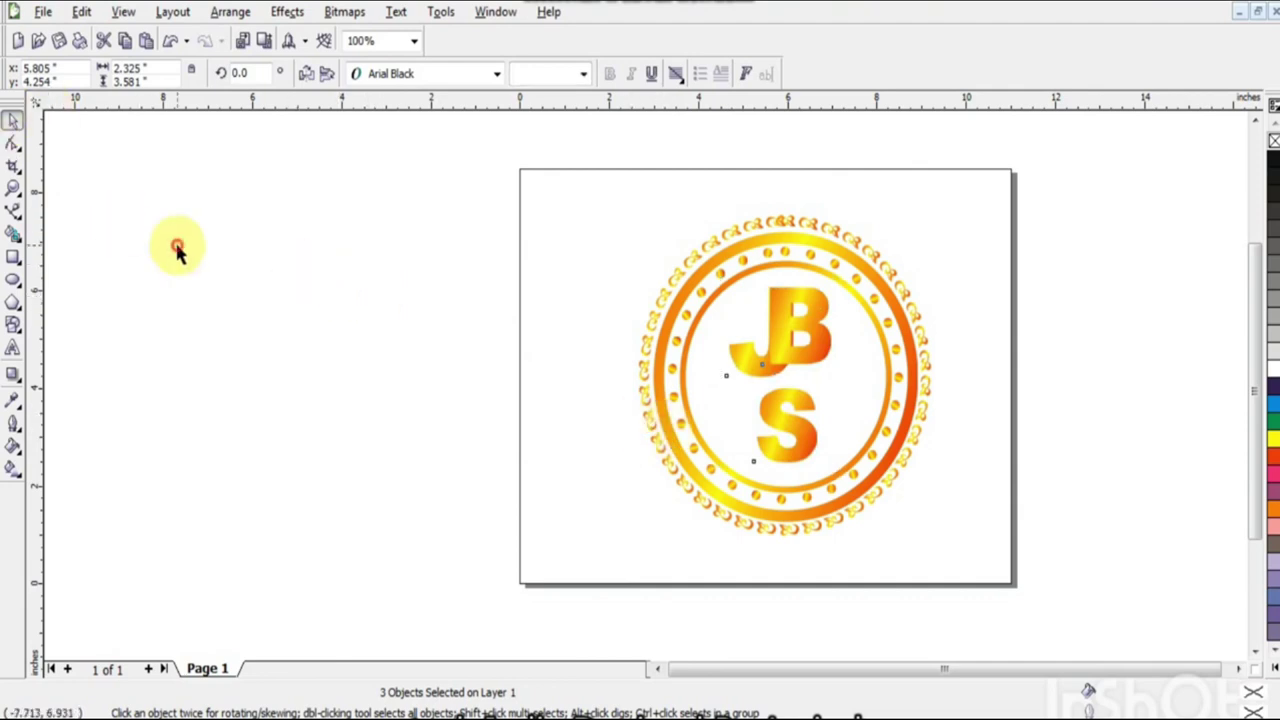
Step: Nudge the letter B 0.05 inches to the right of its place over the J, and deselect
click(784, 362)
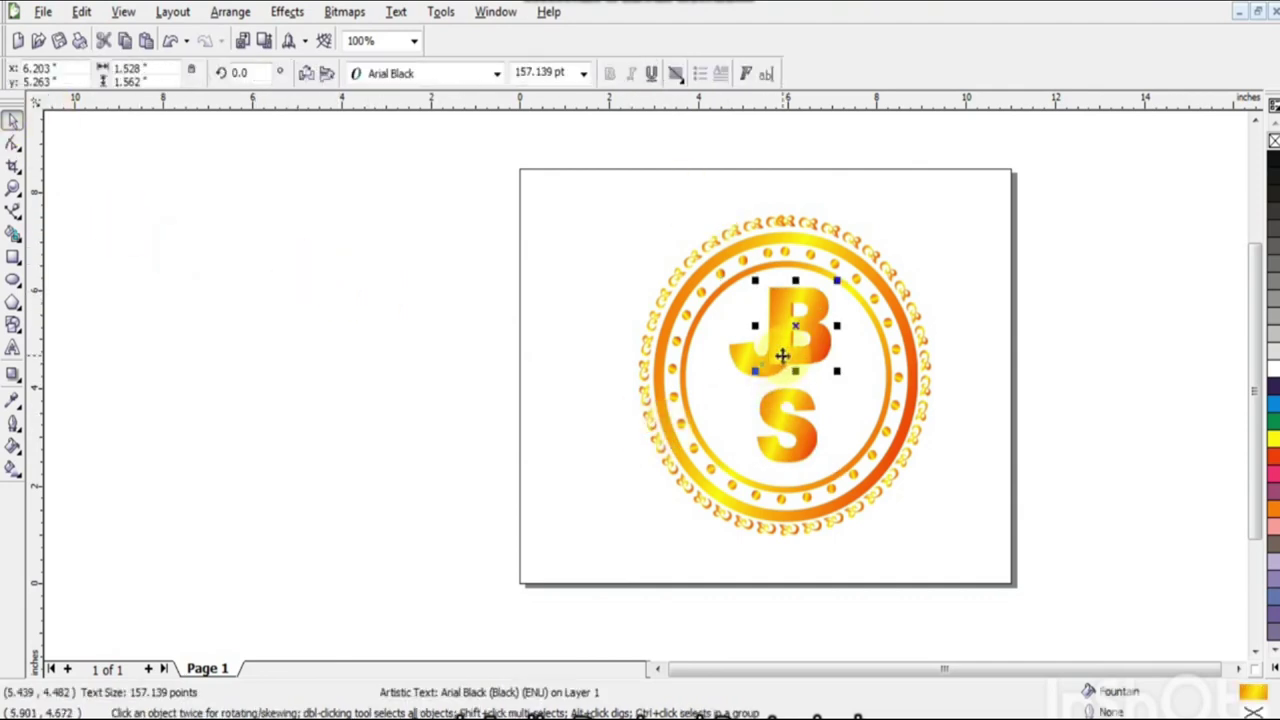
key(ctrl+Right)
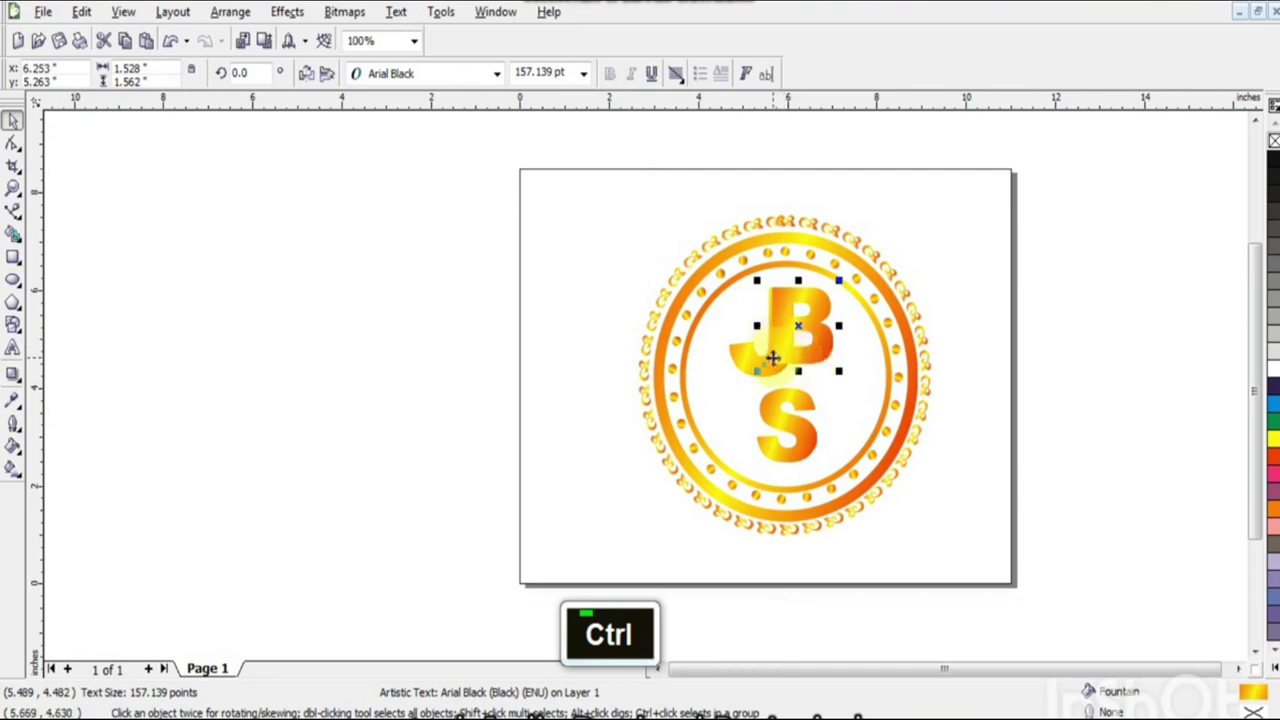
key(shift)
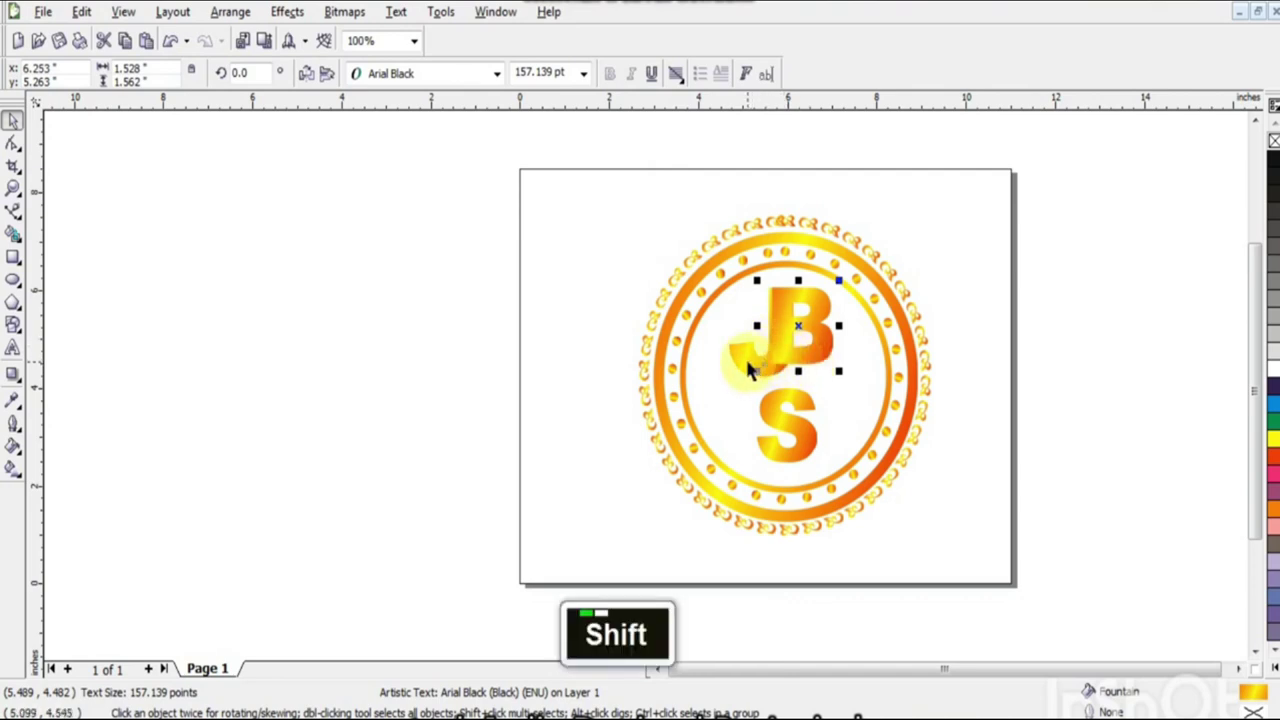
shift+click(748, 368)
click(426, 208)
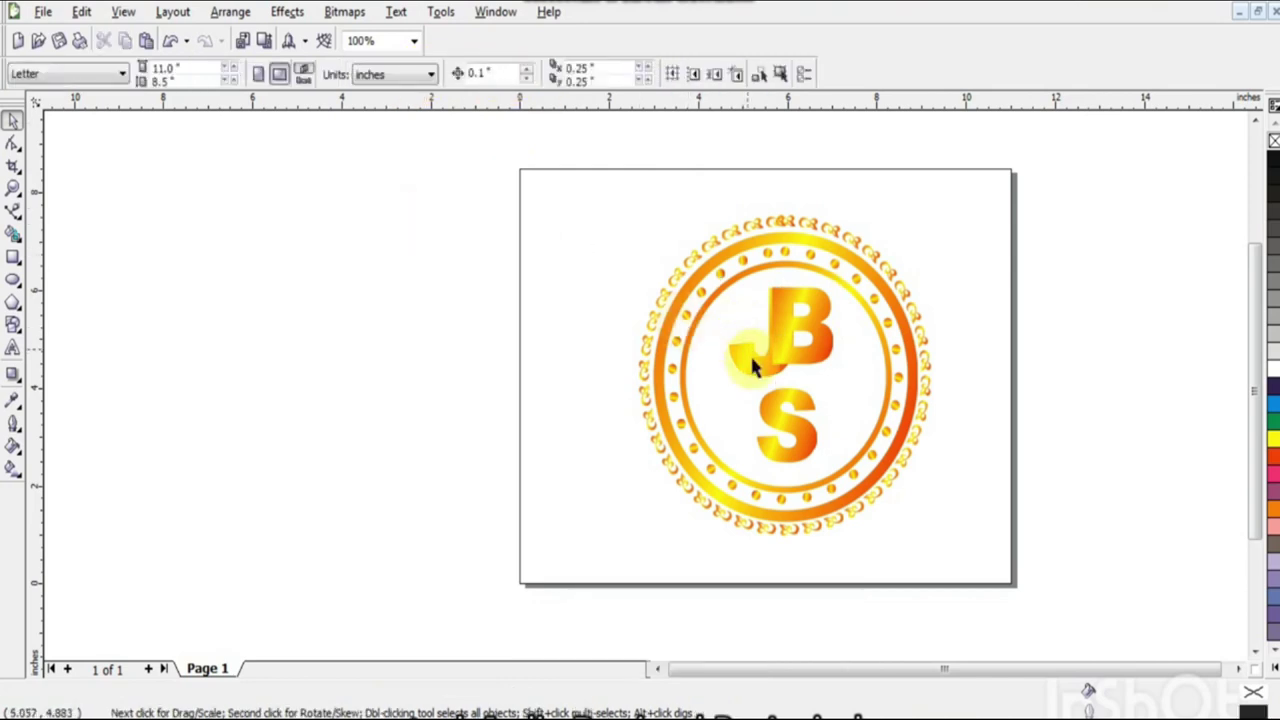
Step: Group the whole emblem with its letters and nudge the group 0.5 inches left and 0.1 inches up on the page
drag(725, 370, 953, 552)
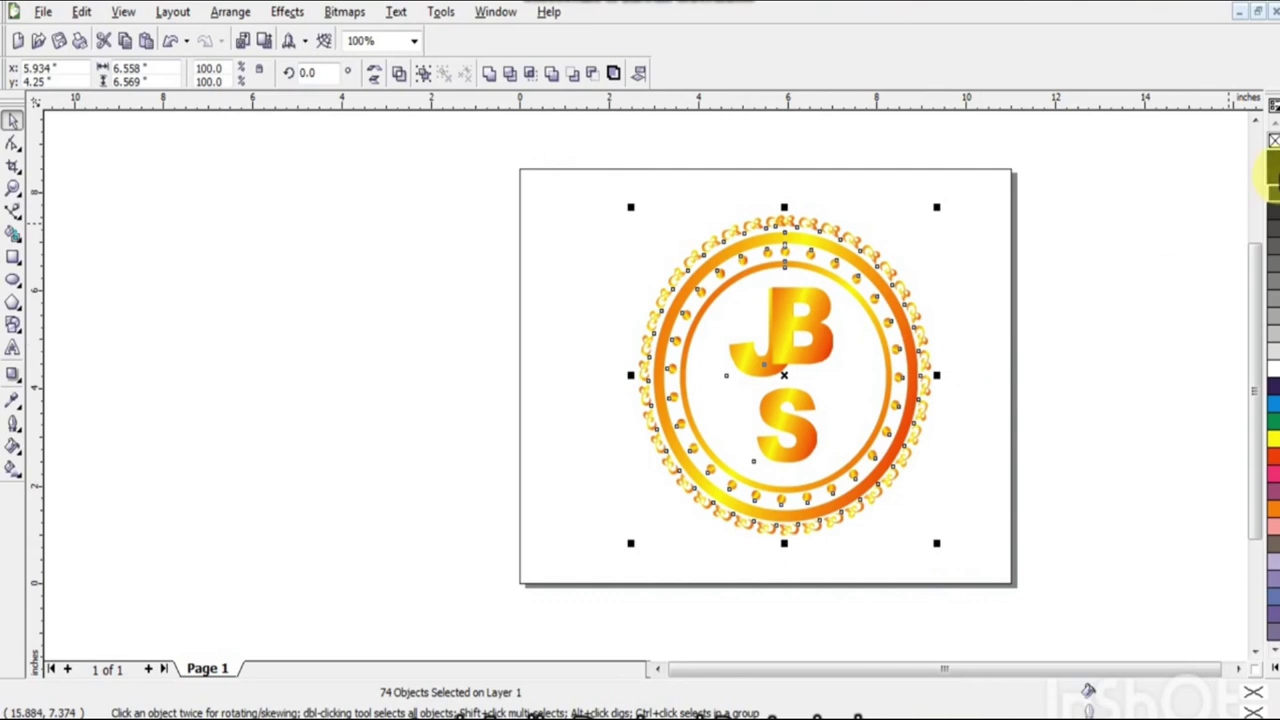
double_click(394, 280)
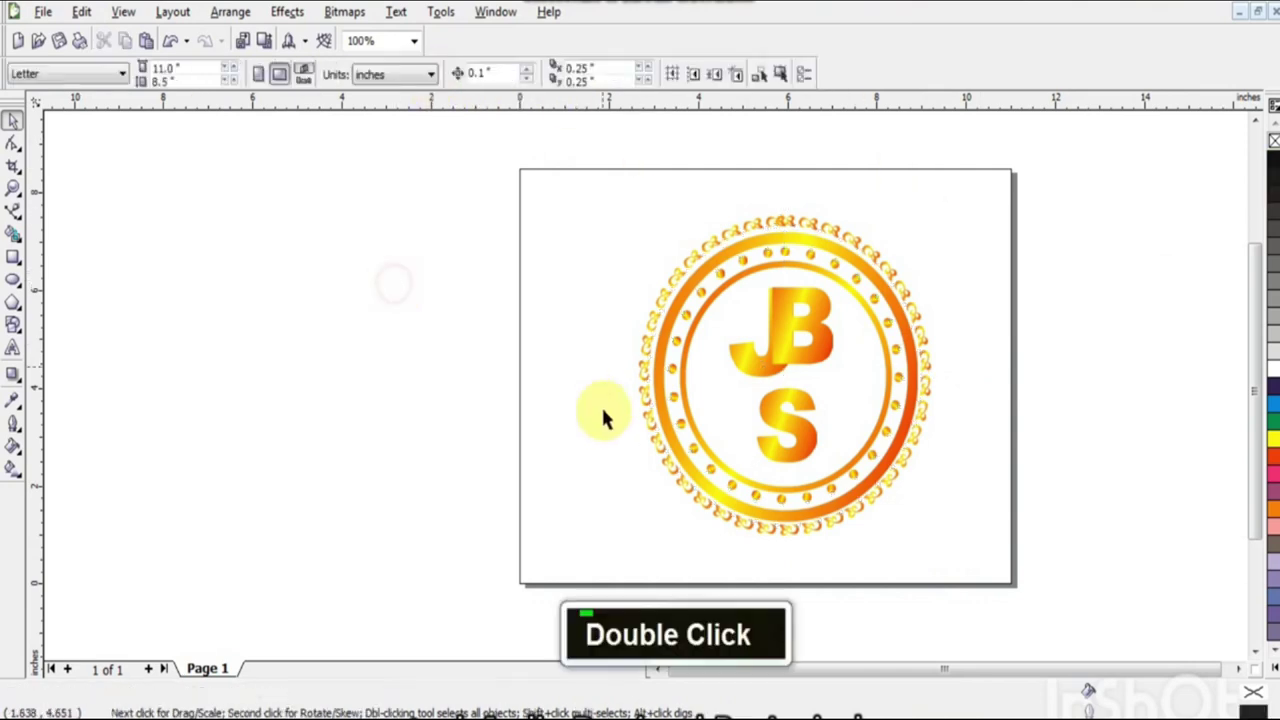
key(F3)
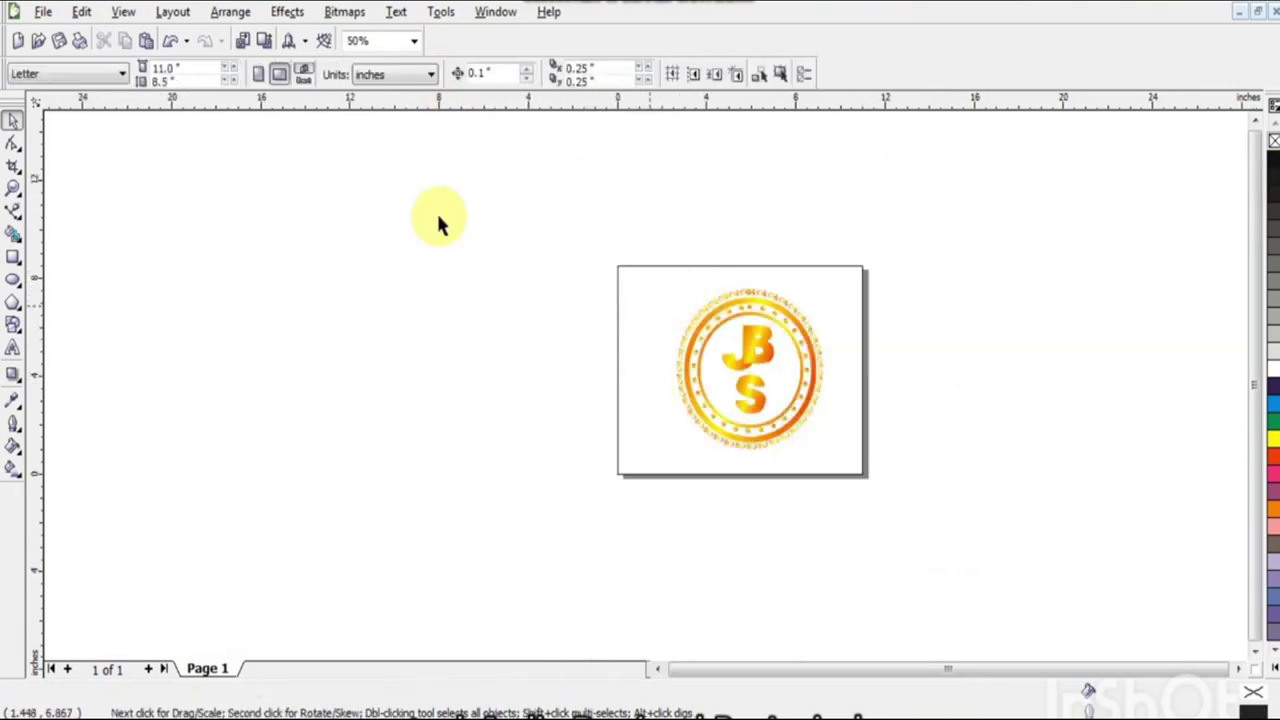
click(362, 168)
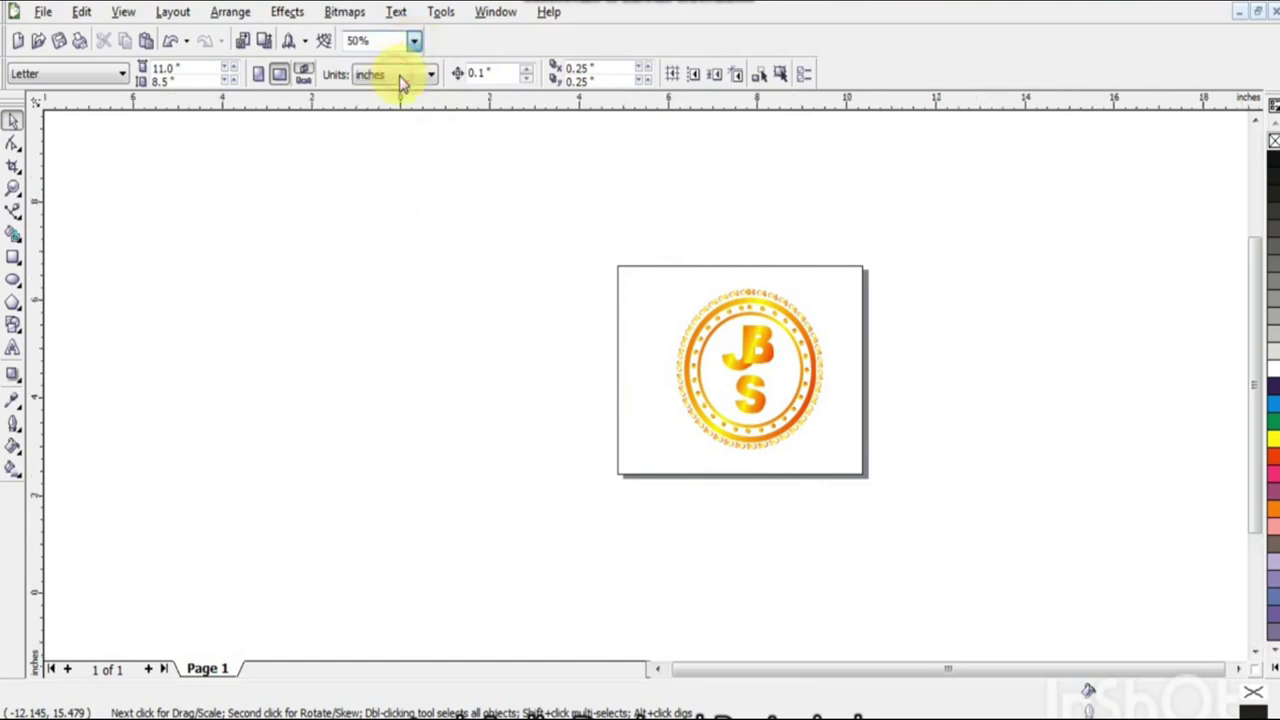
drag(487, 213, 868, 594)
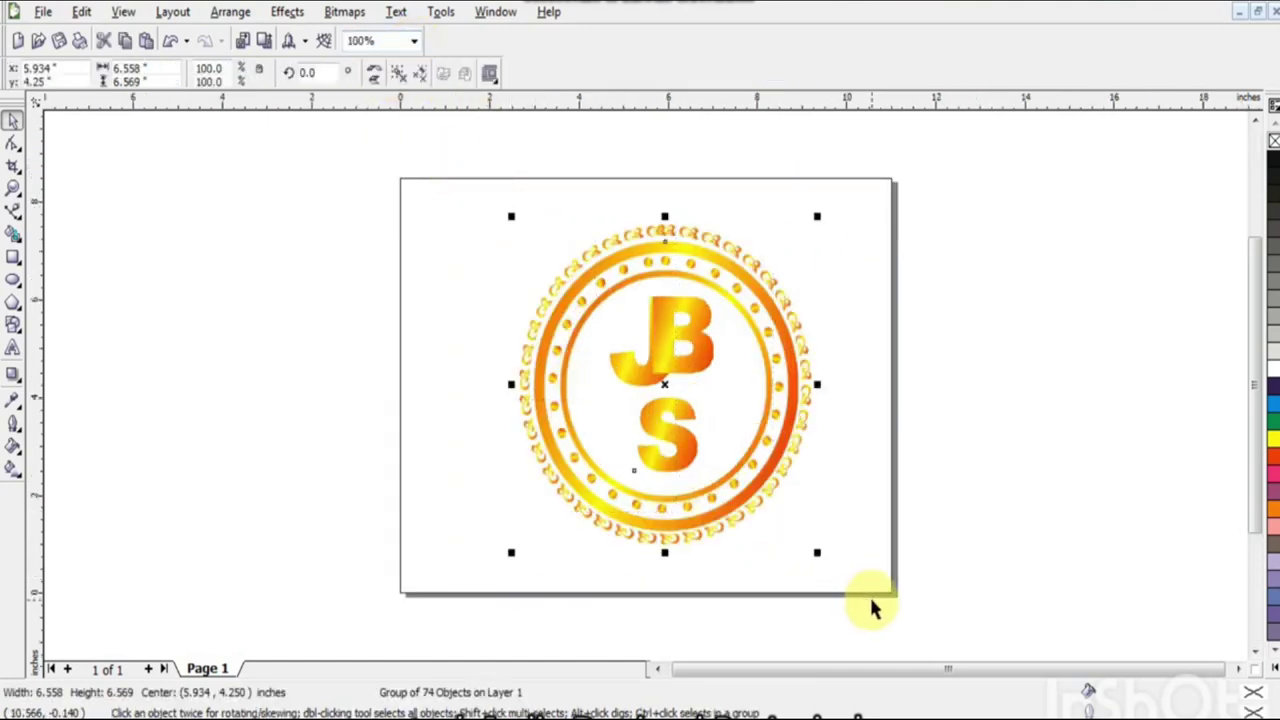
key(Left)
key(Left)
key(Left)
key(Left)
key(Left)
key(Up)
click(970, 396)
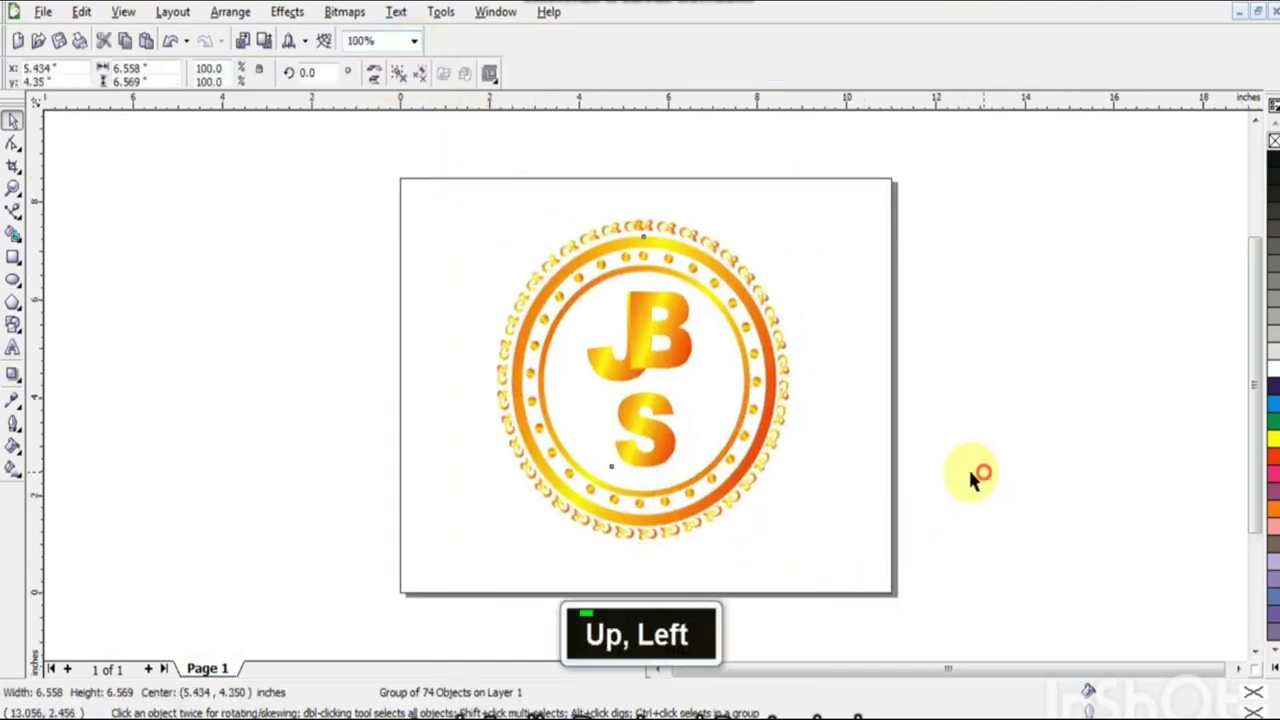
Step: Add a two-line artistic text beside the page, reading "Teach India" and below it "By" followed by the author's first name
click(15, 345)
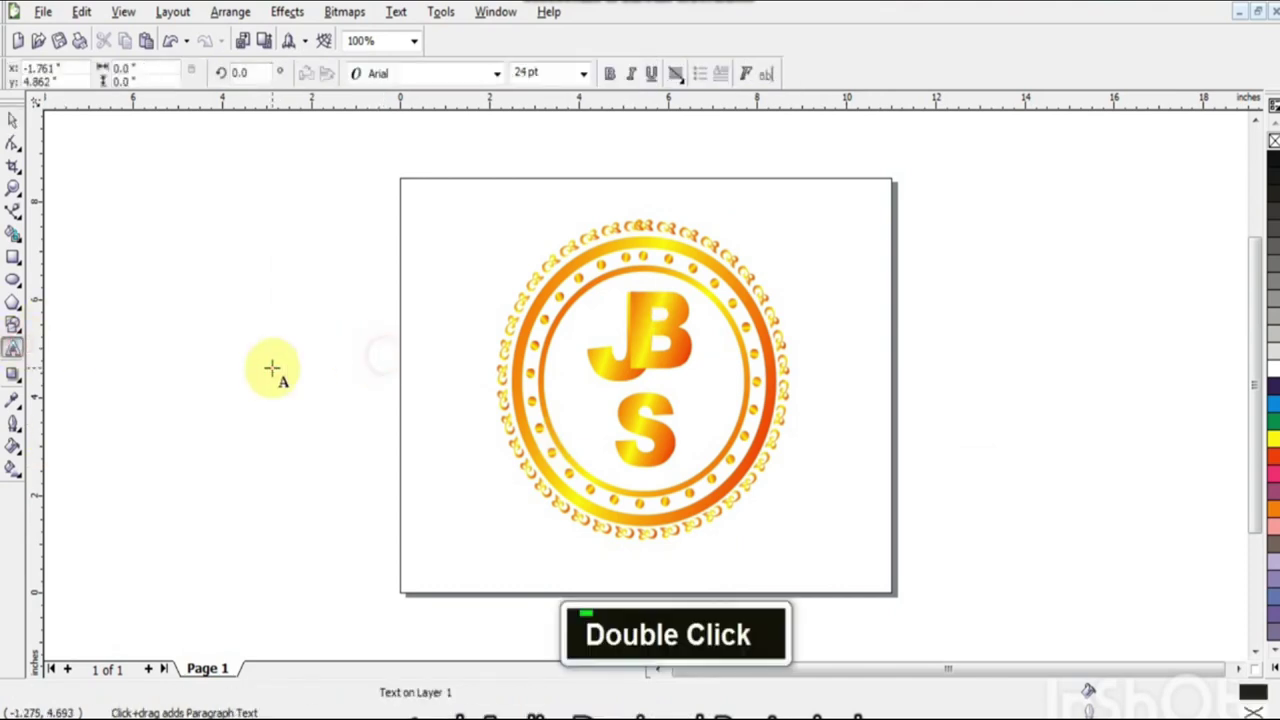
text(Tea)
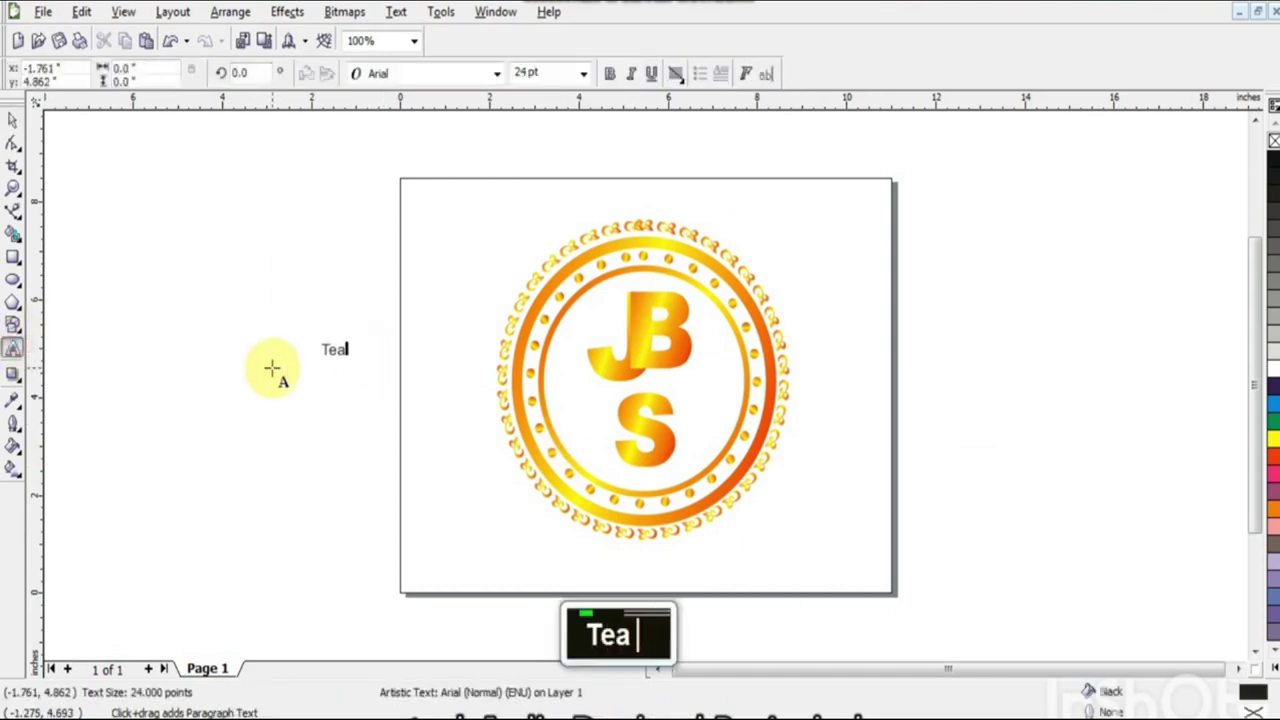
text(ch In)
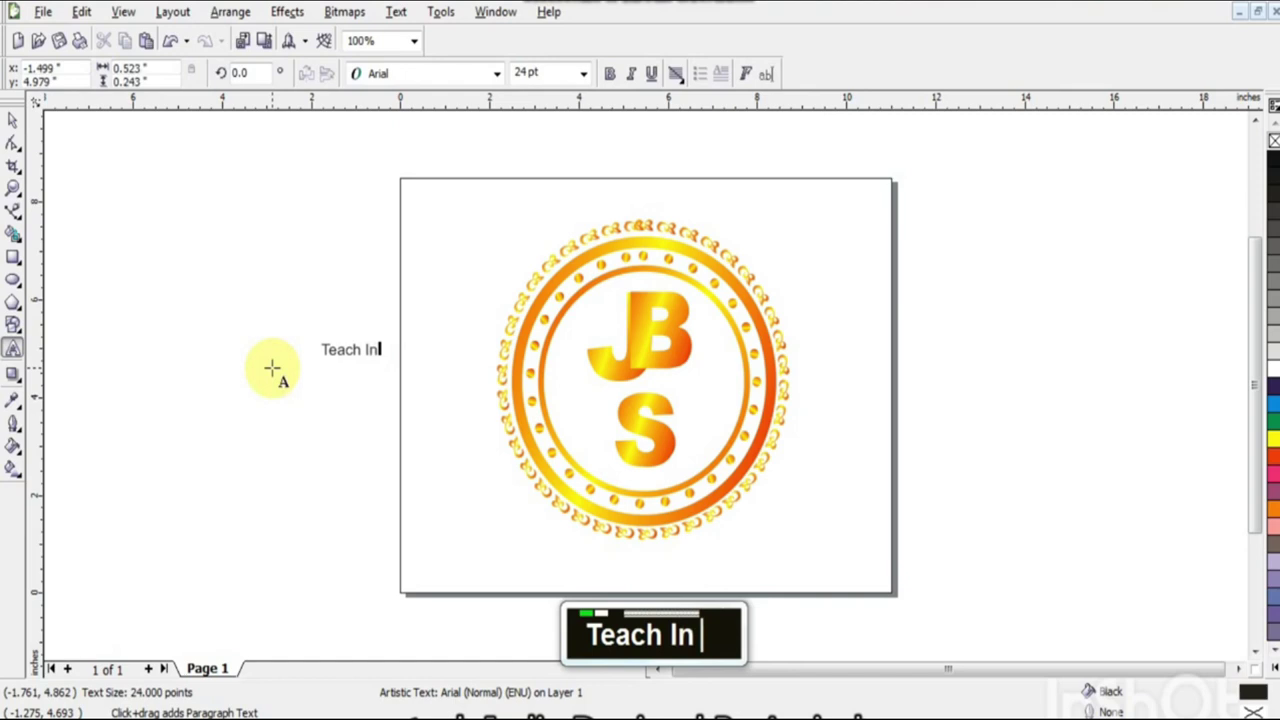
text(dia)
key(Return)
text(By )
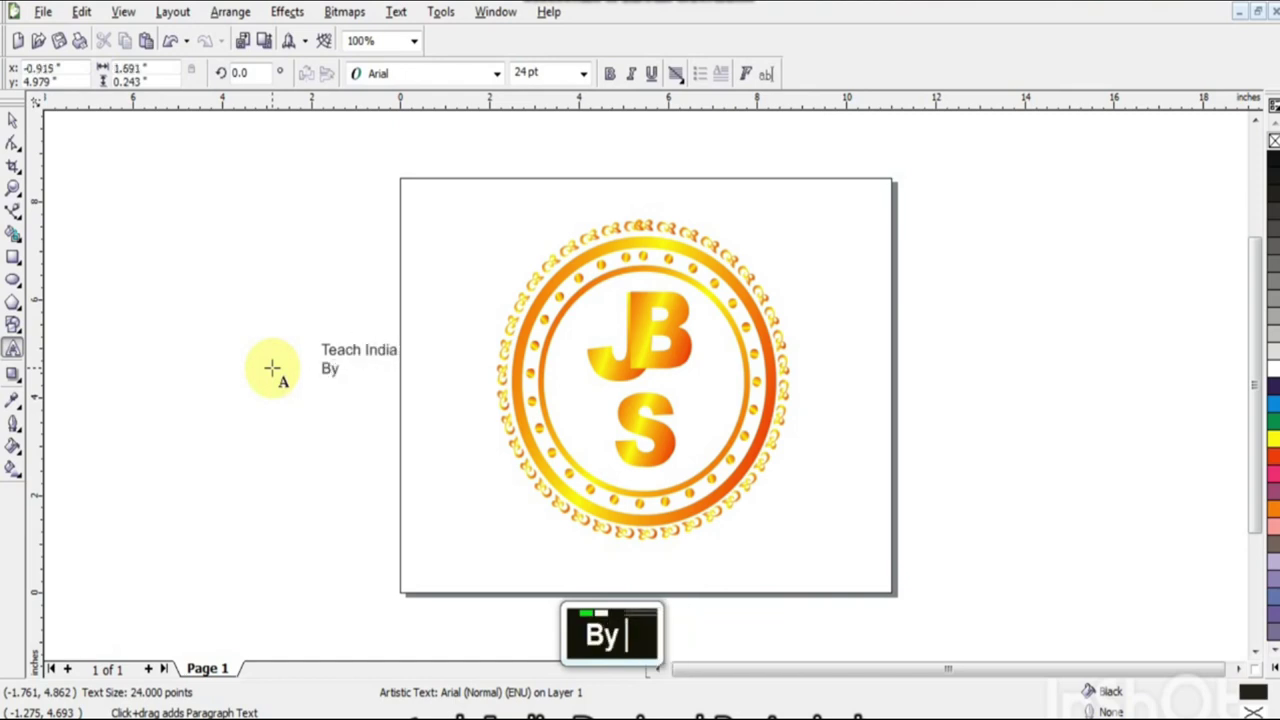
text(Arvind)
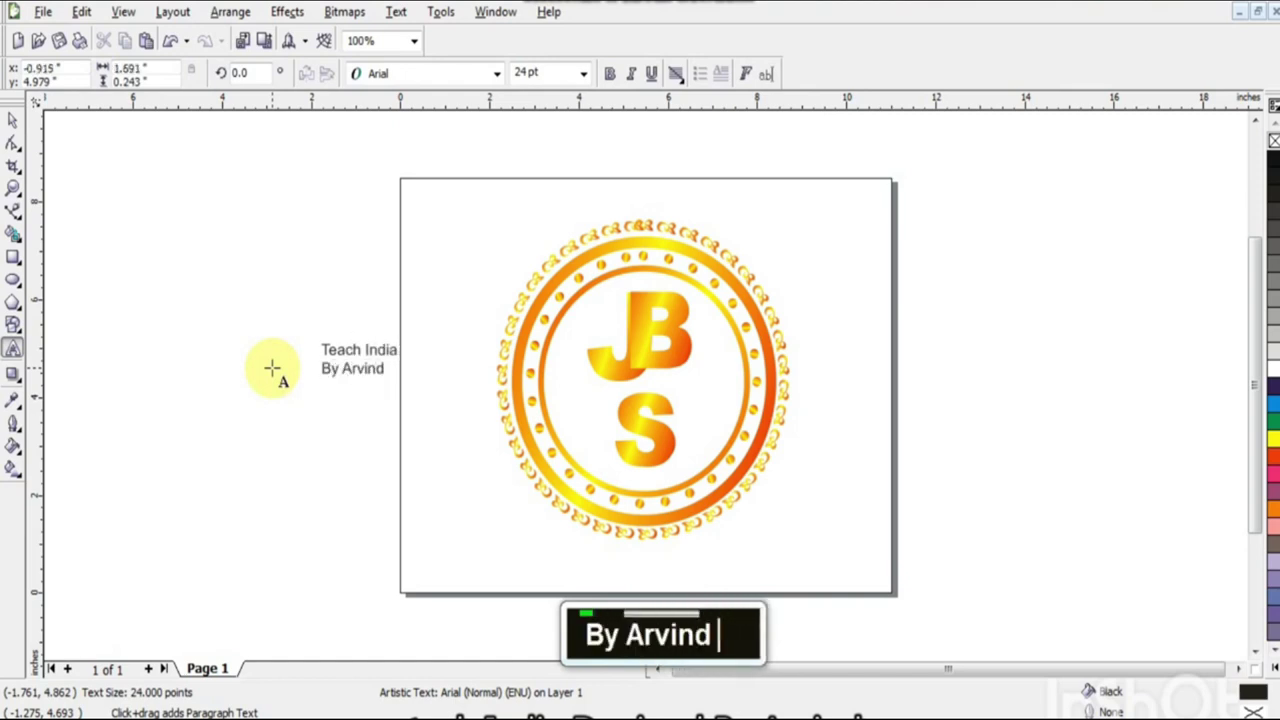
click(13, 121)
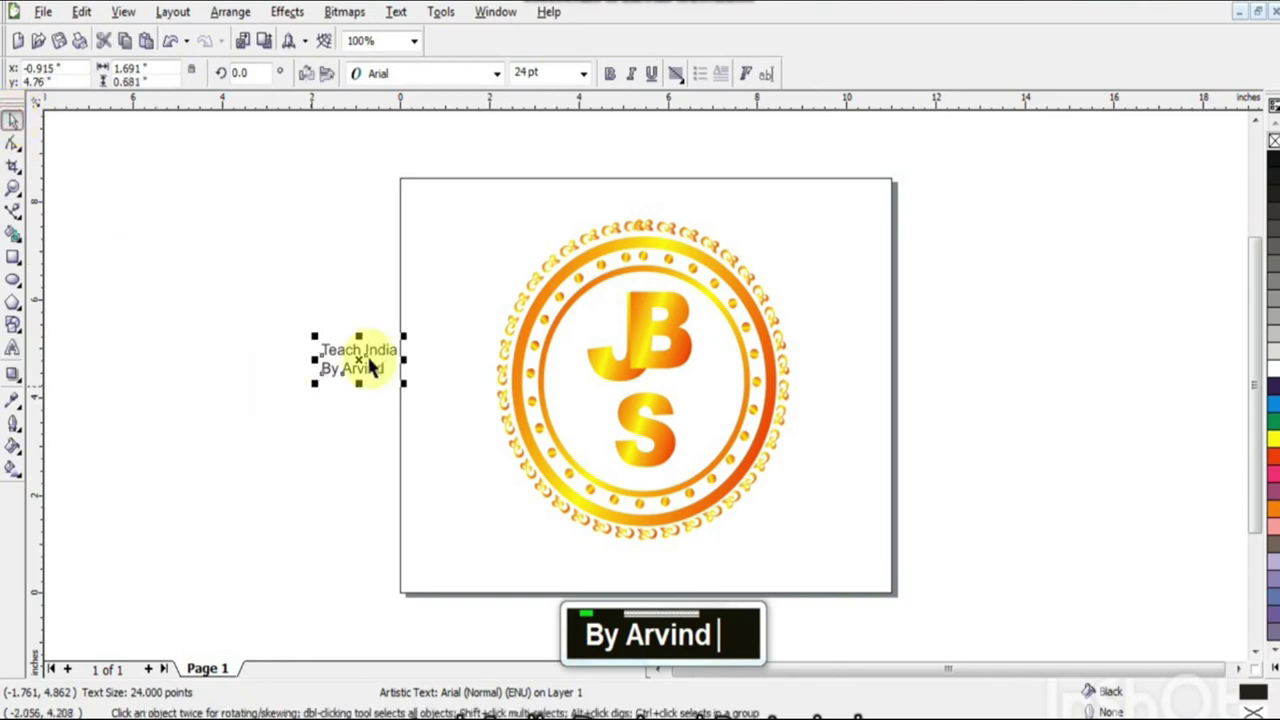
Step: Place the two-line text in the page's lower-right corner and scale it to about 2.36 inches wide, roughly 33.5 pt
drag(362, 358, 876, 558)
drag(813, 526, 822, 546)
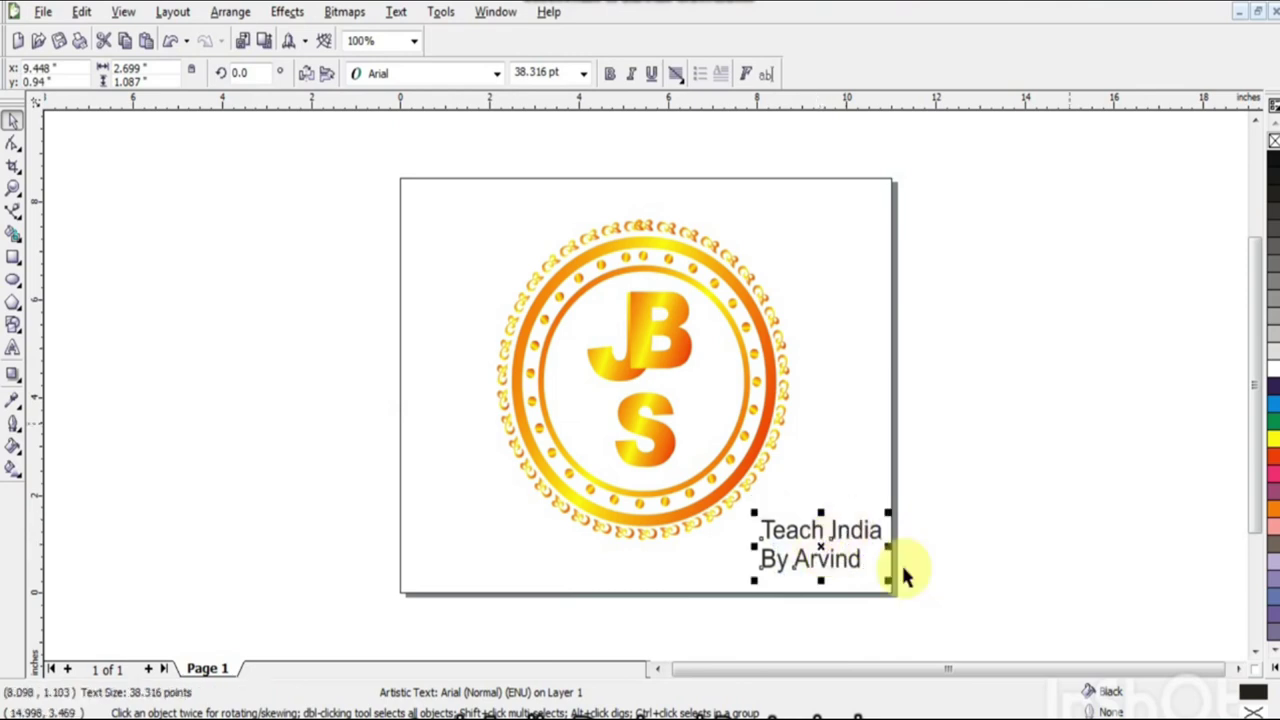
key(shift)
drag(886, 578, 880, 576)
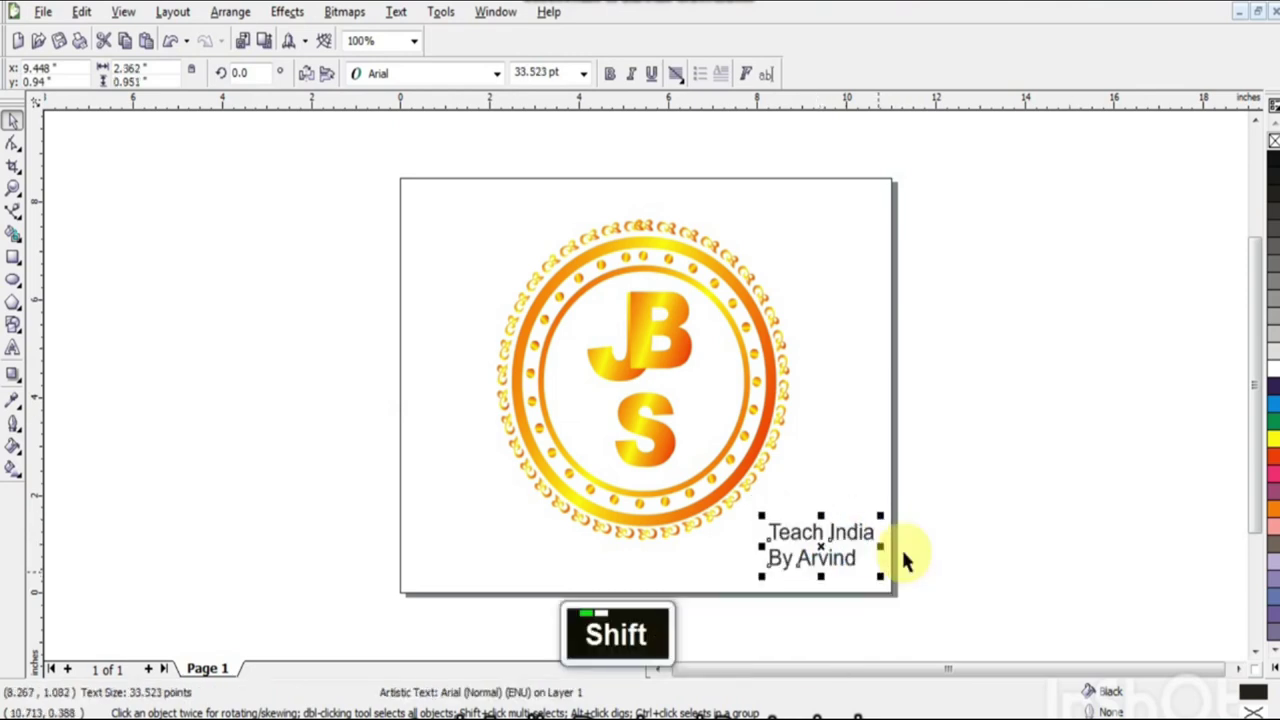
Step: Fill the two-line text with 100C100M100Y100K black, give it no outline, and deselect it
click(1273, 150)
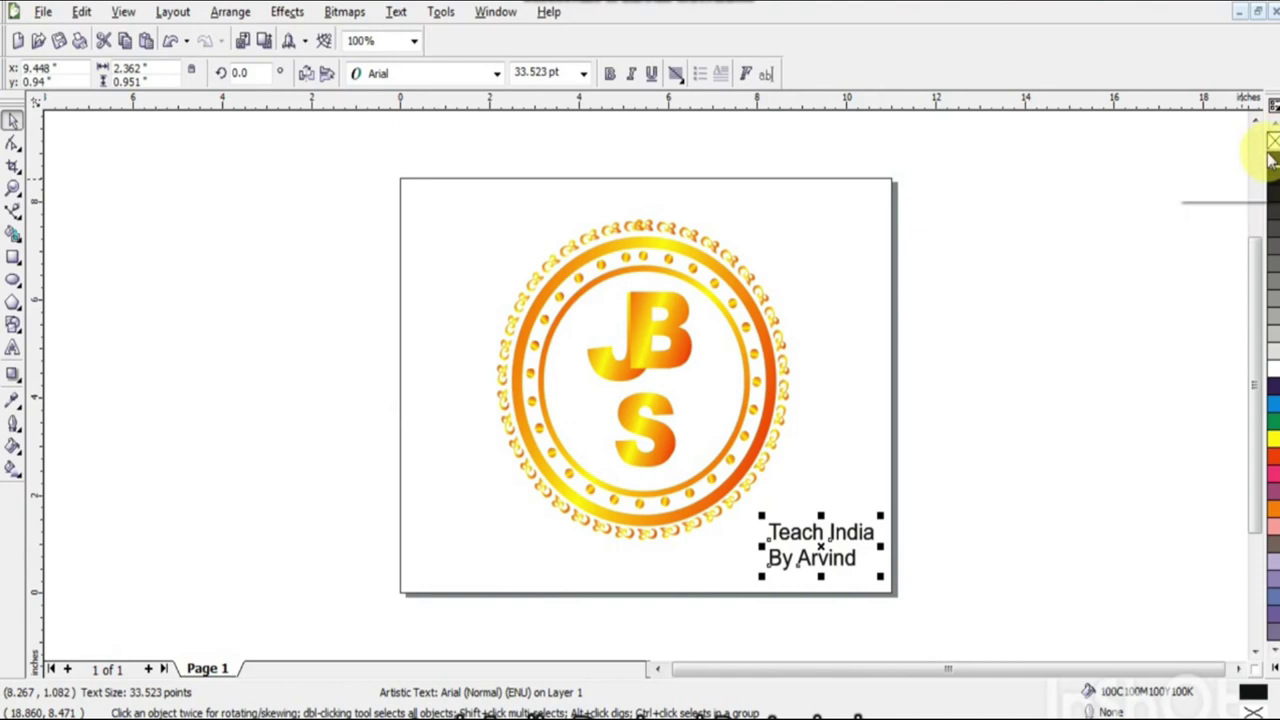
right_click(1273, 145)
click(966, 466)
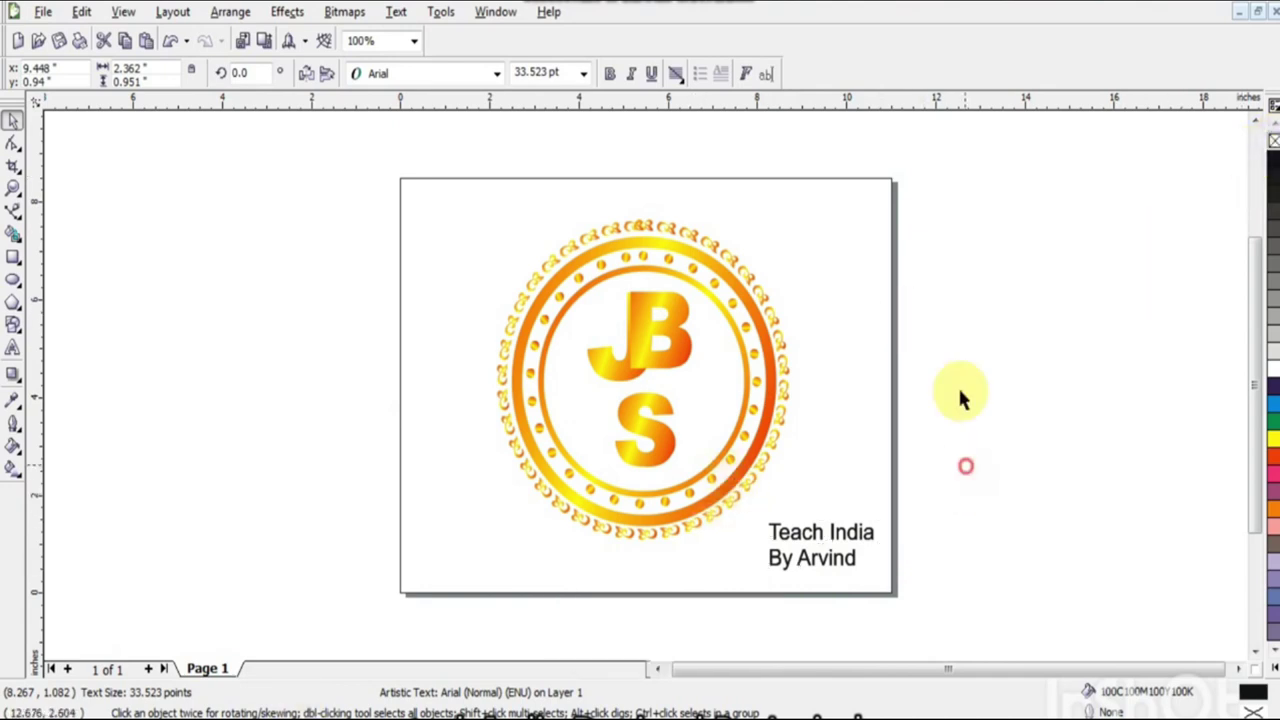